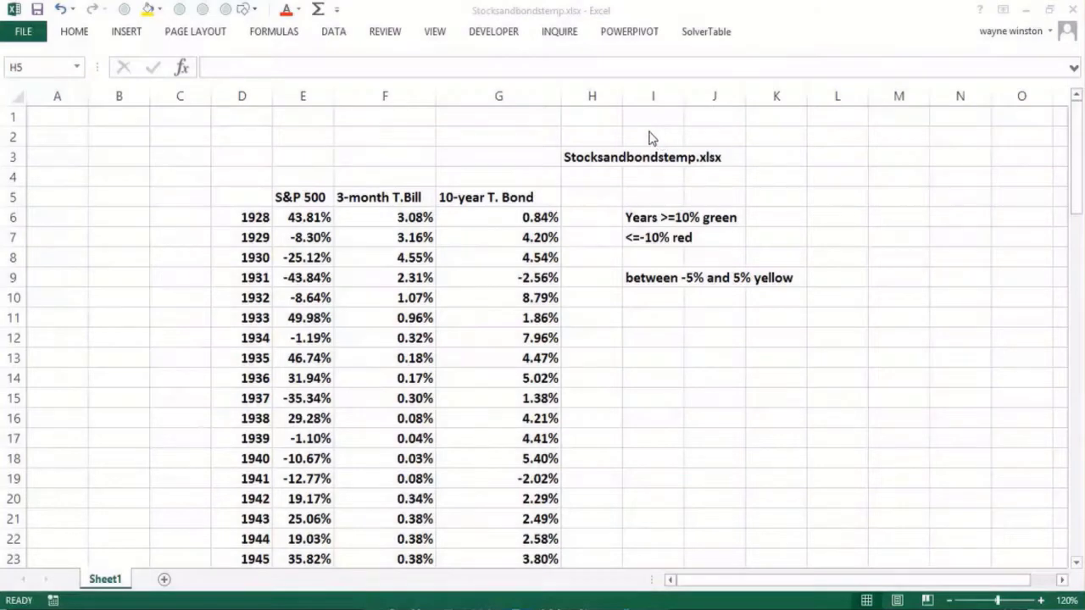
# - Enter the title "Highlight Cells" in cell H1
pyautogui.click(600, 111)
pyautogui.click(597, 117)
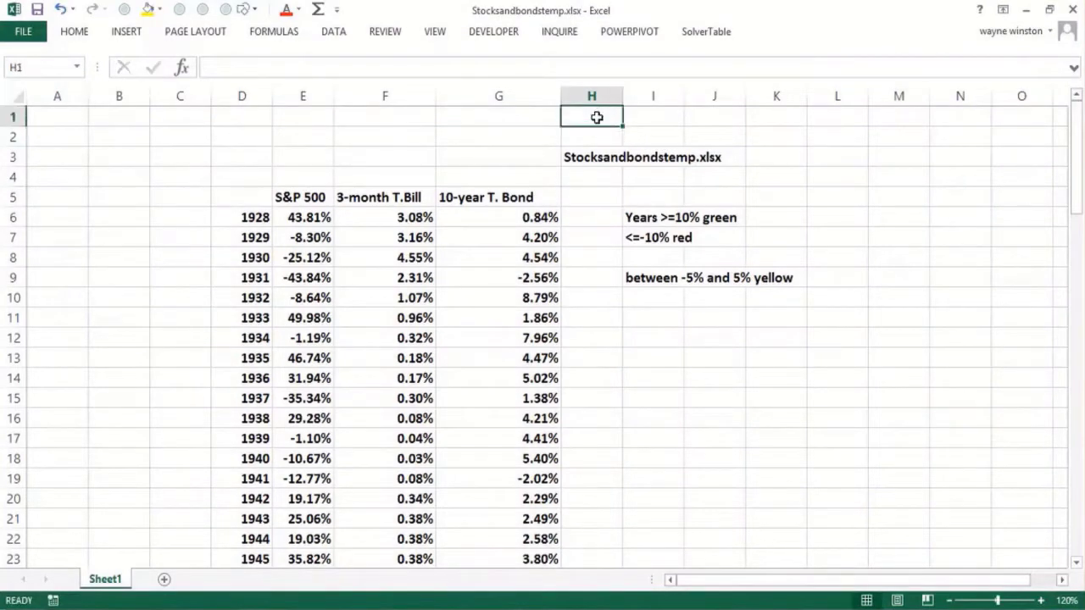
pyautogui.write('Highlight Cells')
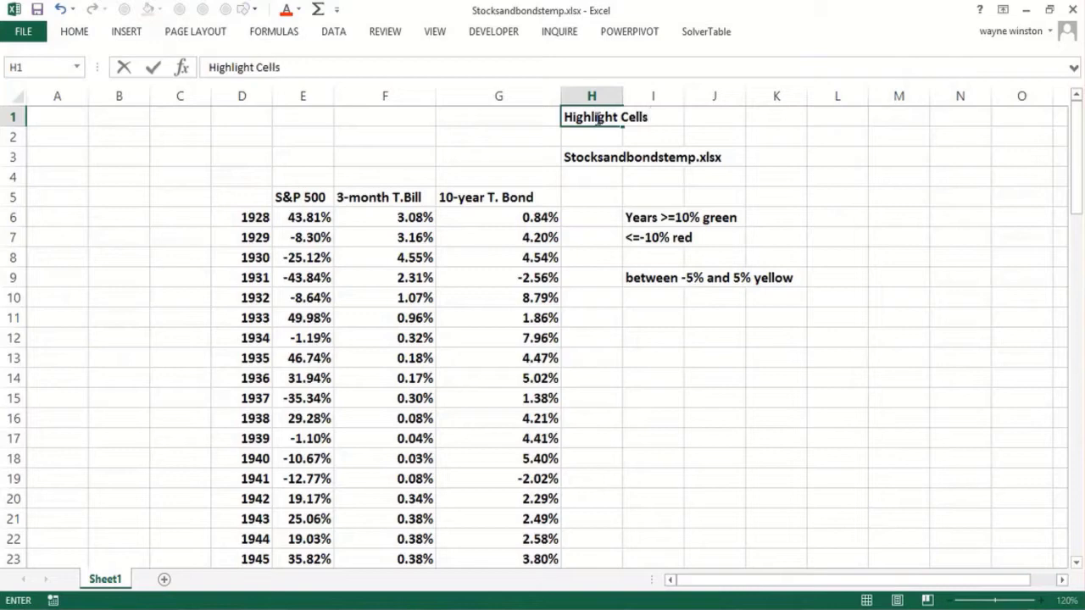
pyautogui.press('Return')
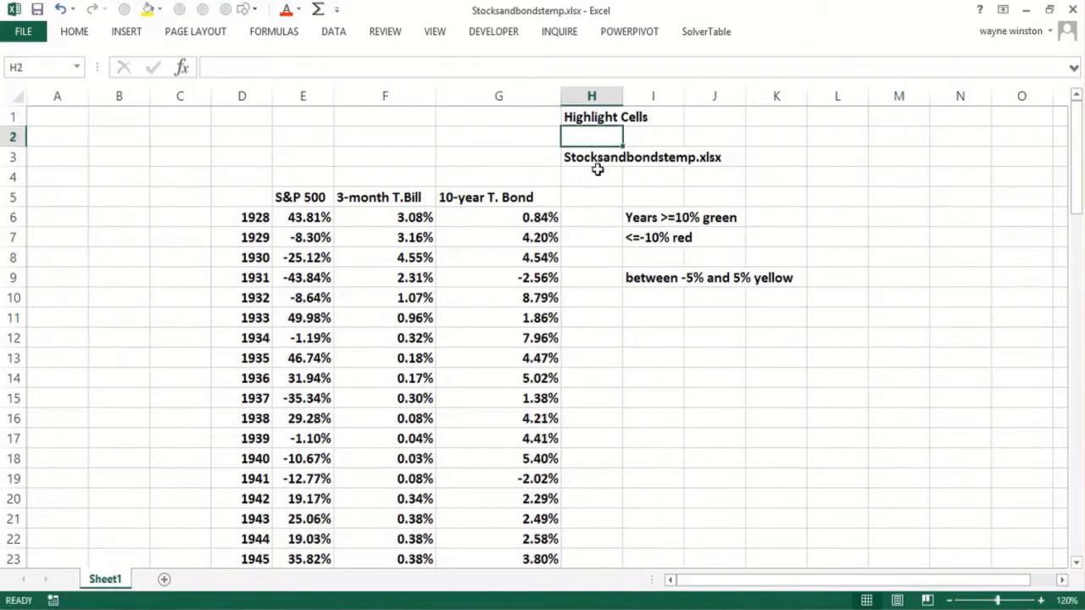
pyautogui.click(597, 176)
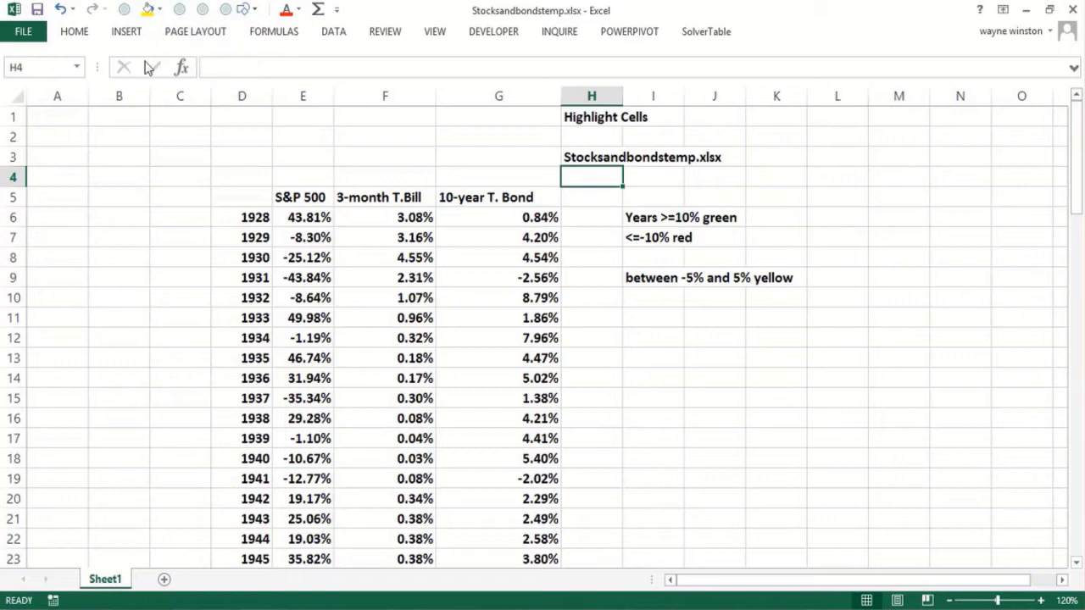
# - Add Conditional Formatting to the Quick Access Toolbar and remove the shapes command from it
pyautogui.click(79, 39)
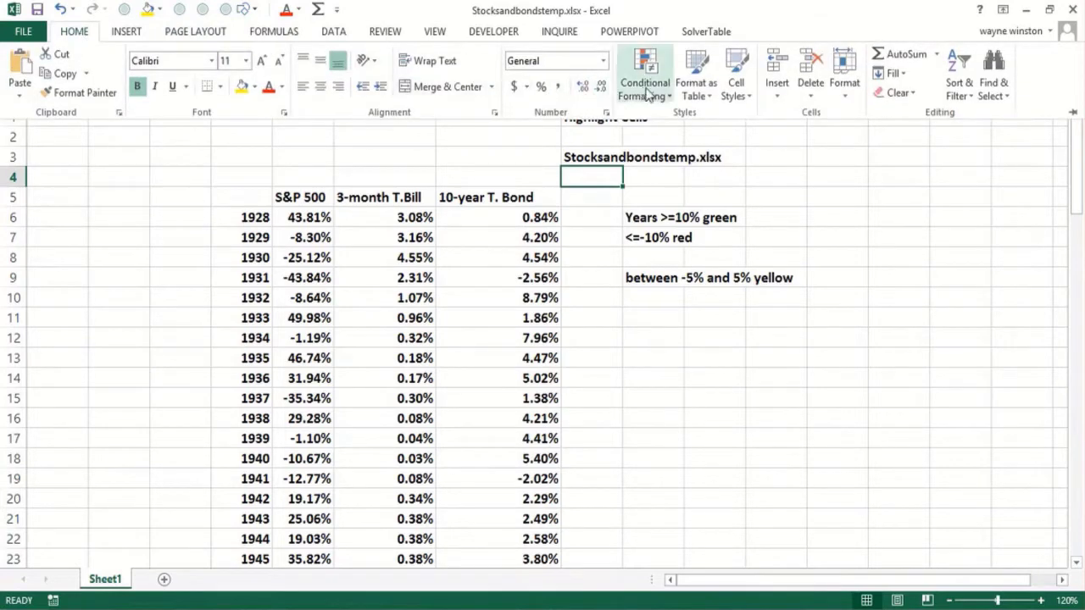
pyautogui.rightClick(647, 89)
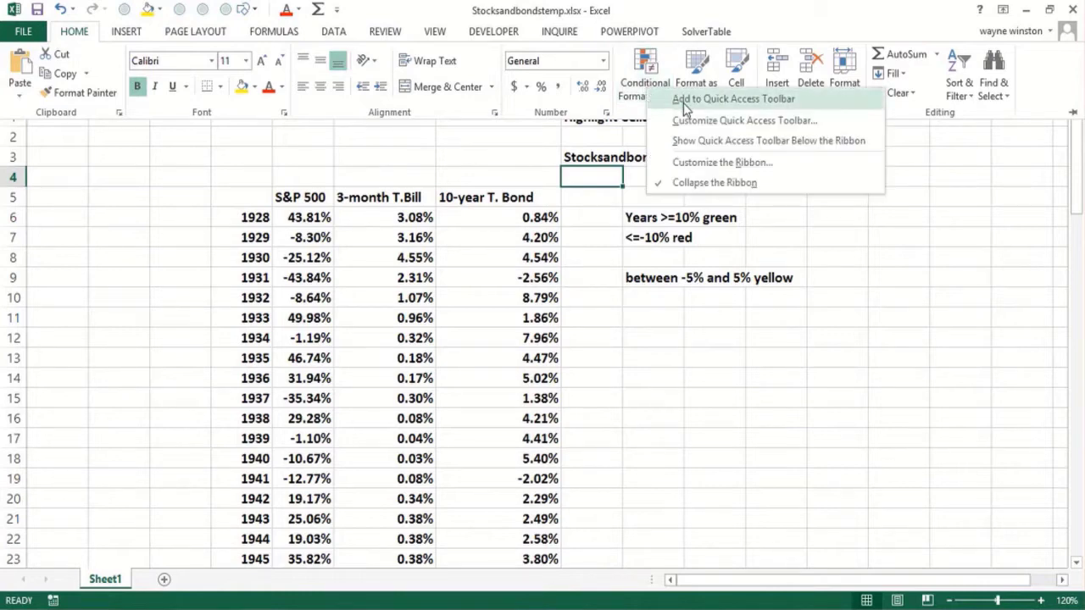
pyautogui.click(683, 100)
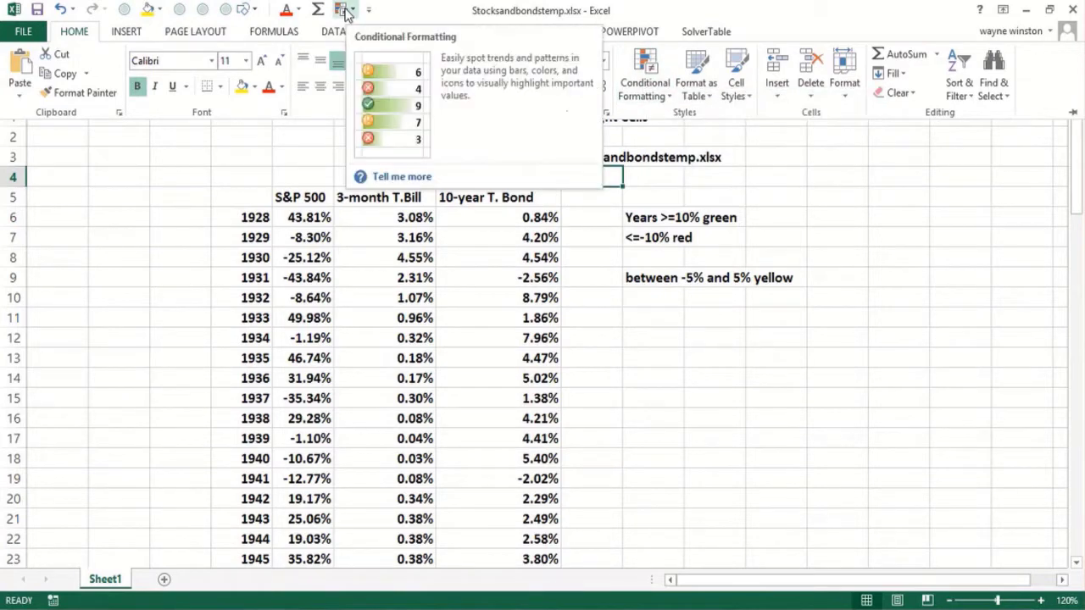
pyautogui.rightClick(248, 15)
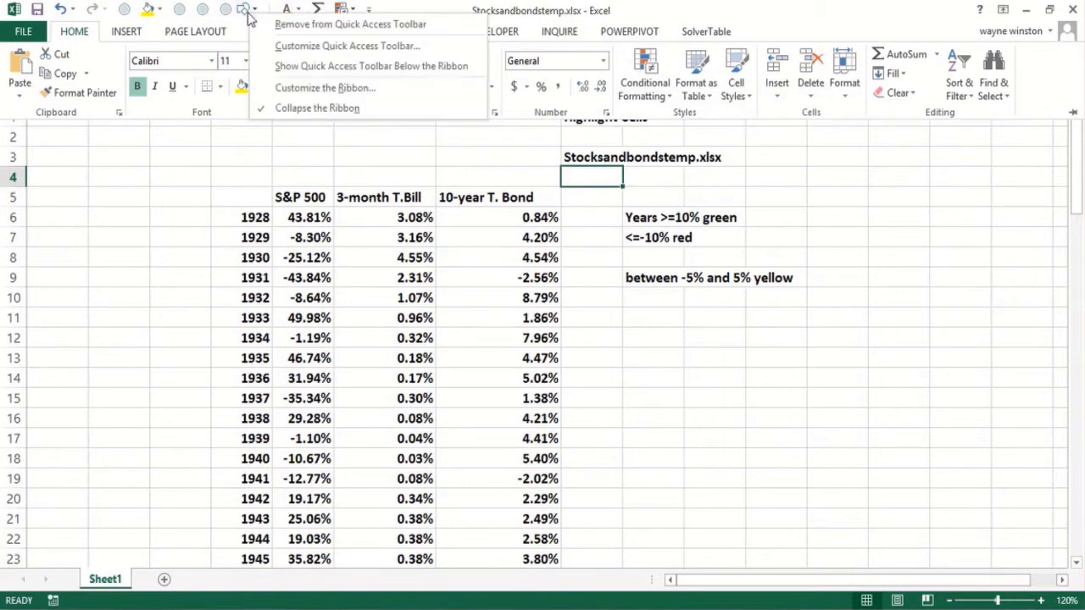
pyautogui.click(267, 24)
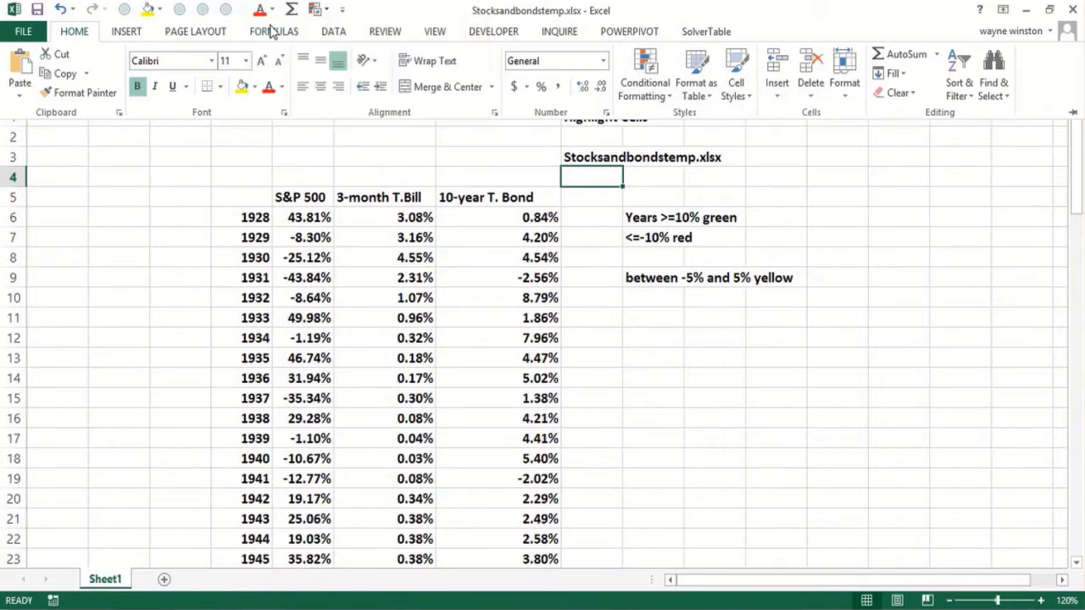
pyautogui.click(276, 153)
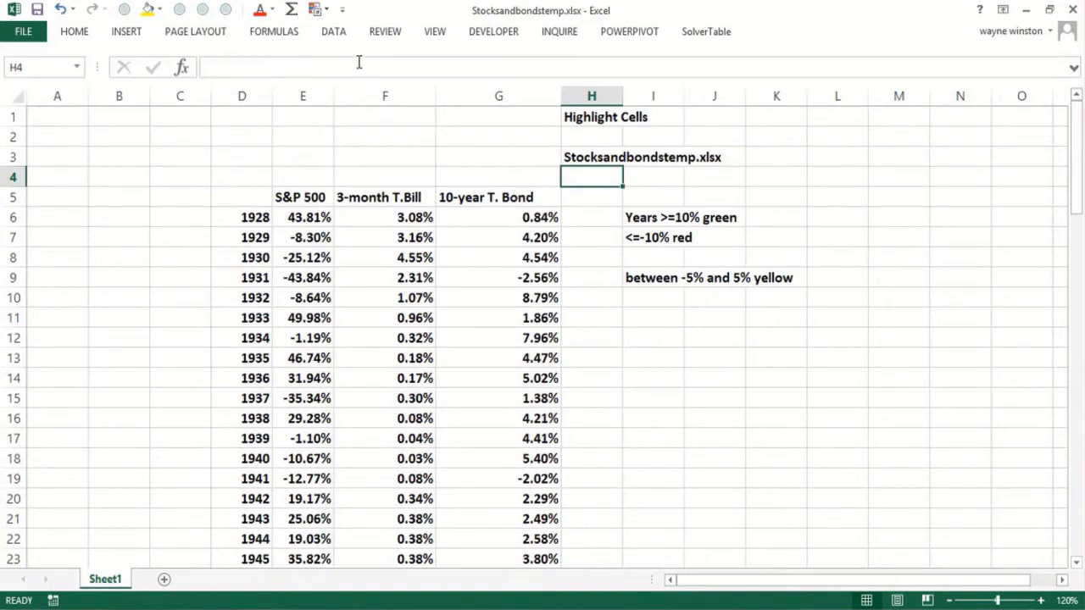
pyautogui.click(327, 10)
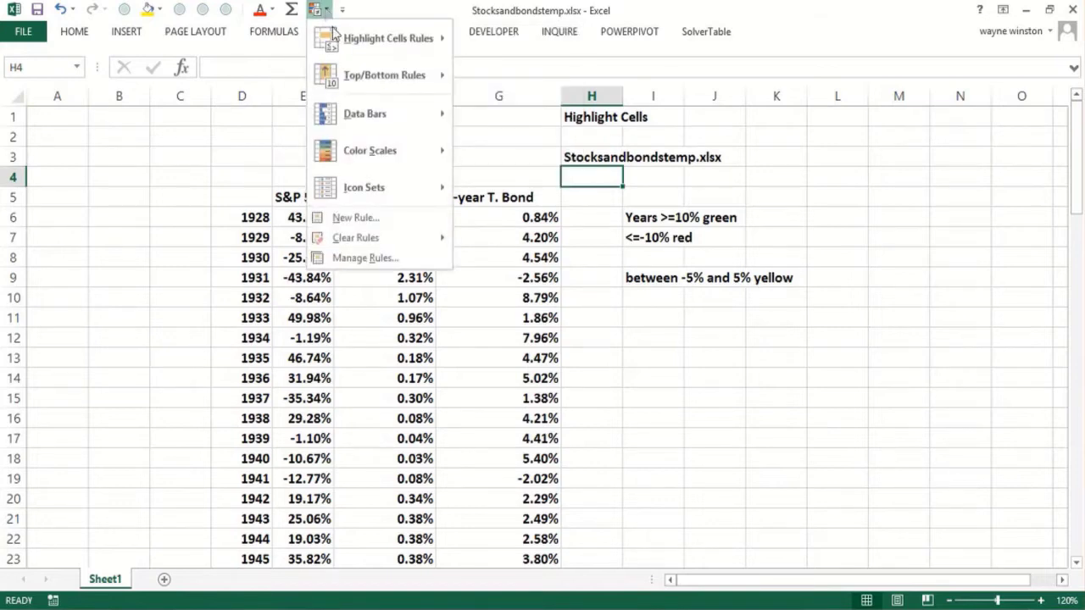
pyautogui.moveTo(339, 45)
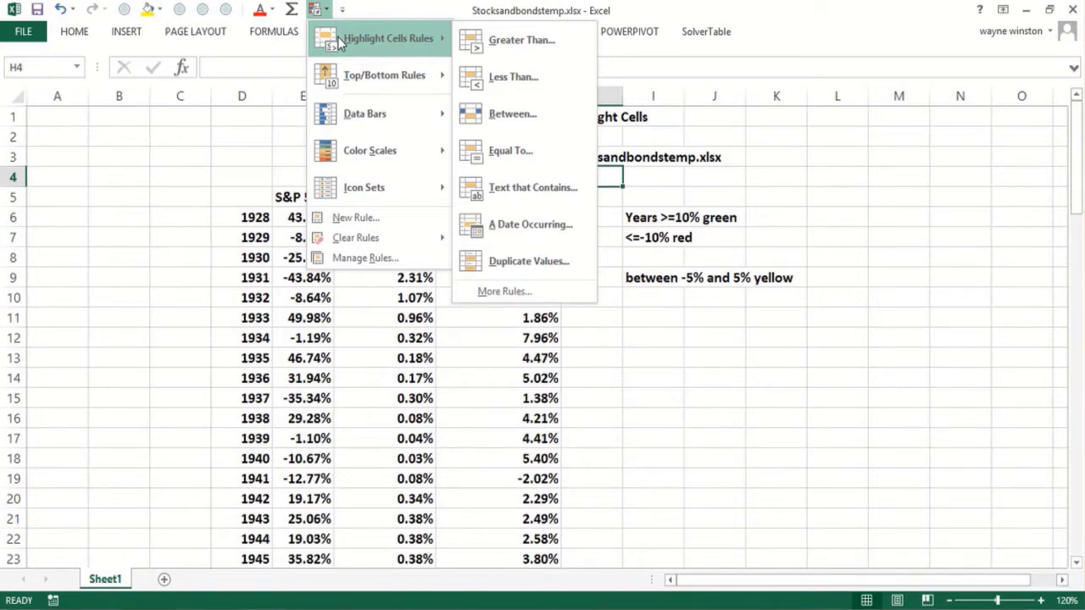
pyautogui.press('Escape')
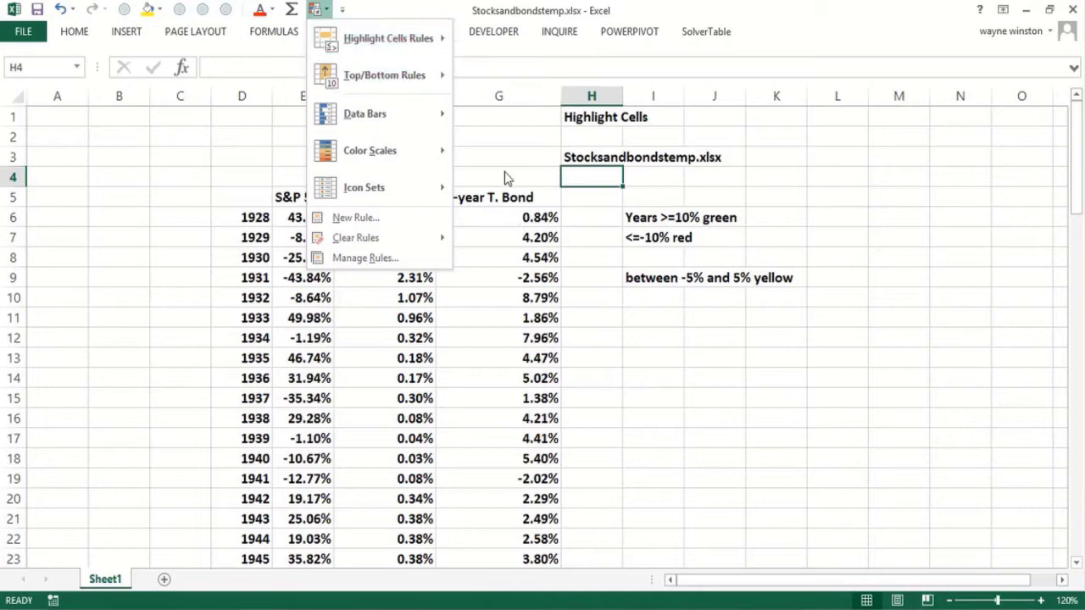
pyautogui.press('Escape')
pyautogui.click(264, 217)
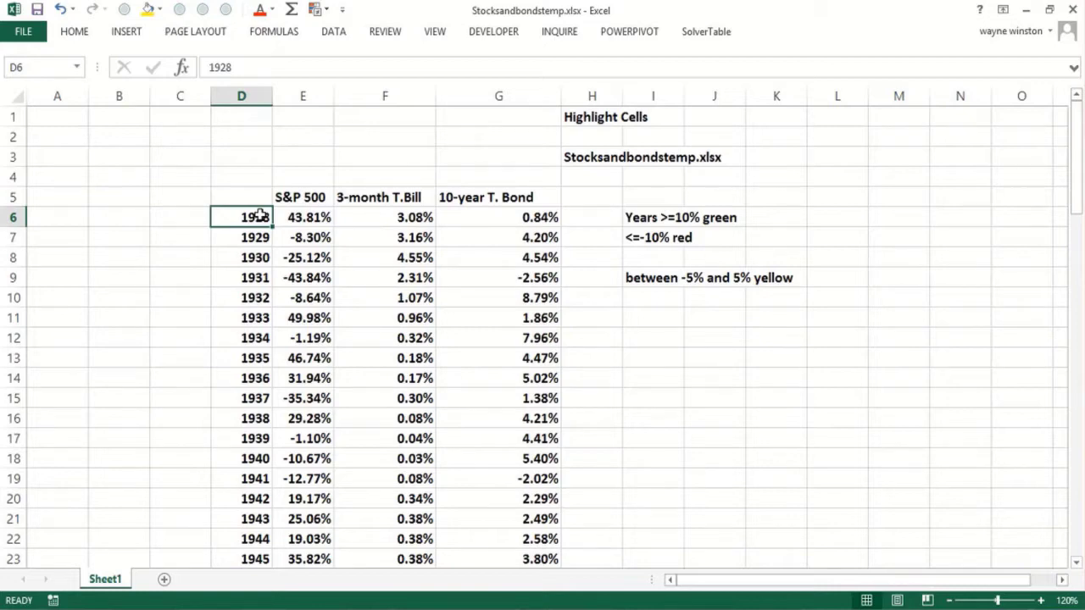
pyautogui.hotkey('ctrl', 'shift', 'Down')
pyautogui.hotkey('ctrl', 'shift', 'Up')
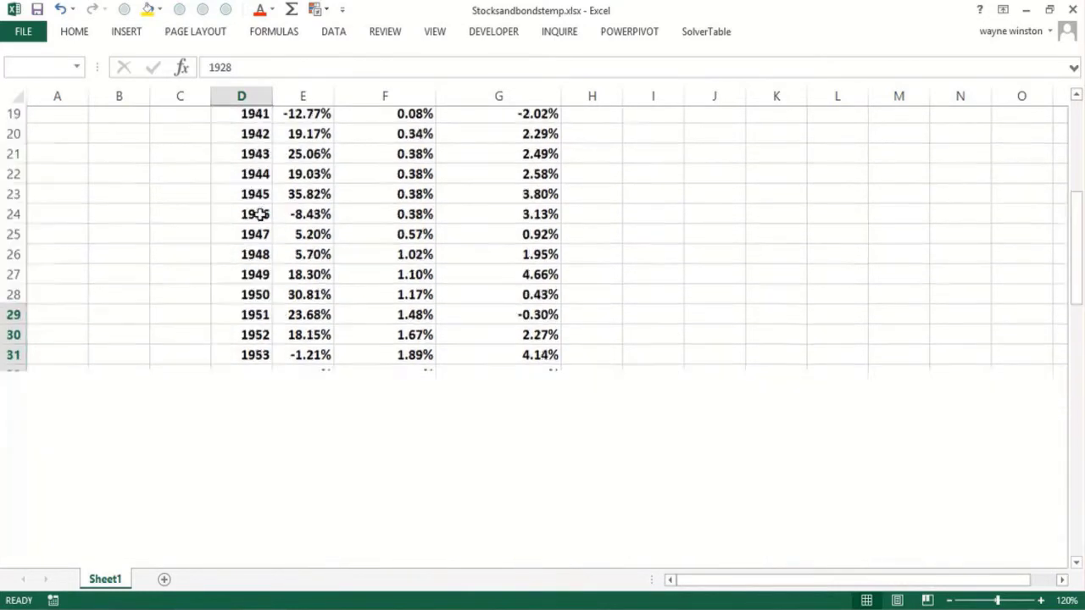
pyautogui.press('Up')
pyautogui.press('Down')
pyautogui.press('Right')
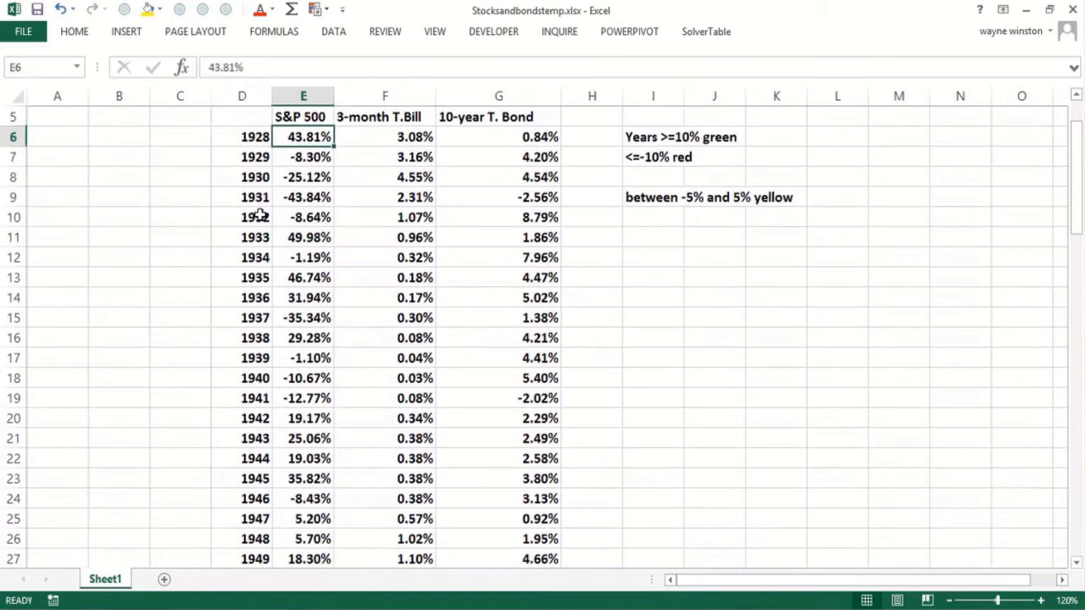
pyautogui.press('Up')
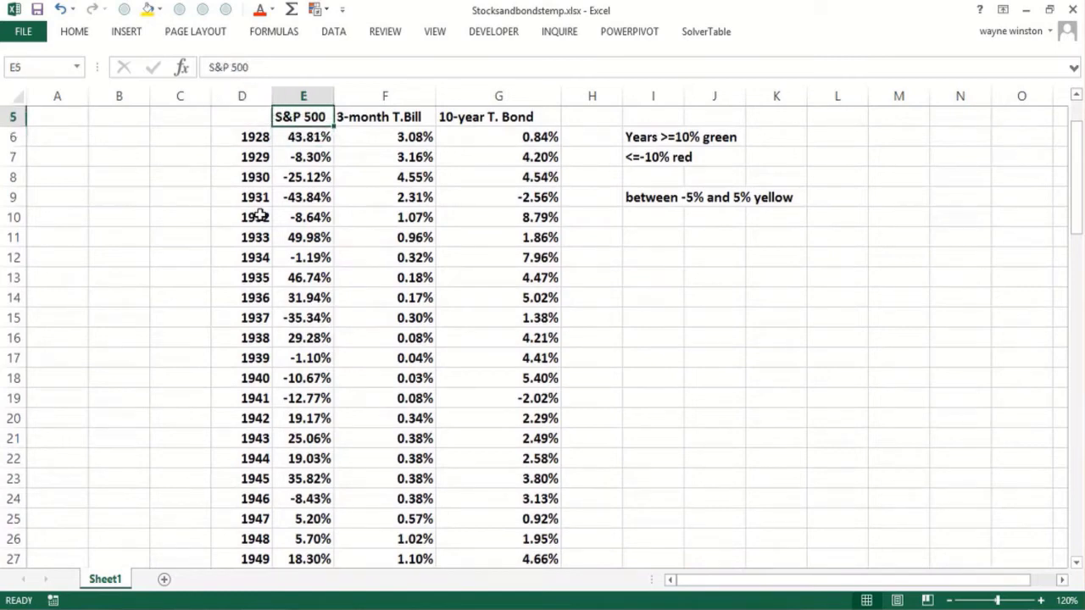
pyautogui.hotkey('ctrl', 'Up')
# - Select all the annual returns for the S&P 500, 3-month T.Bill and 10-year T. Bond, E6:G92
pyautogui.press('Down')
pyautogui.press('Down')
pyautogui.press('Down')
pyautogui.press('Down')
pyautogui.press('Down')
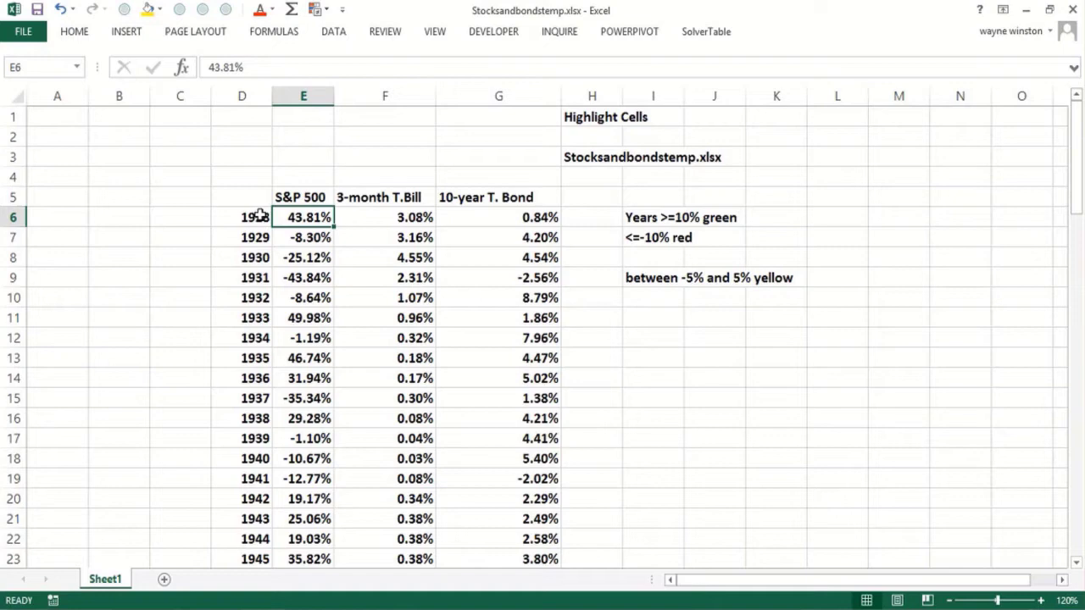
pyautogui.hotkey('ctrl', 'shift', 'Right')
pyautogui.hotkey('ctrl', 'shift', 'Down')
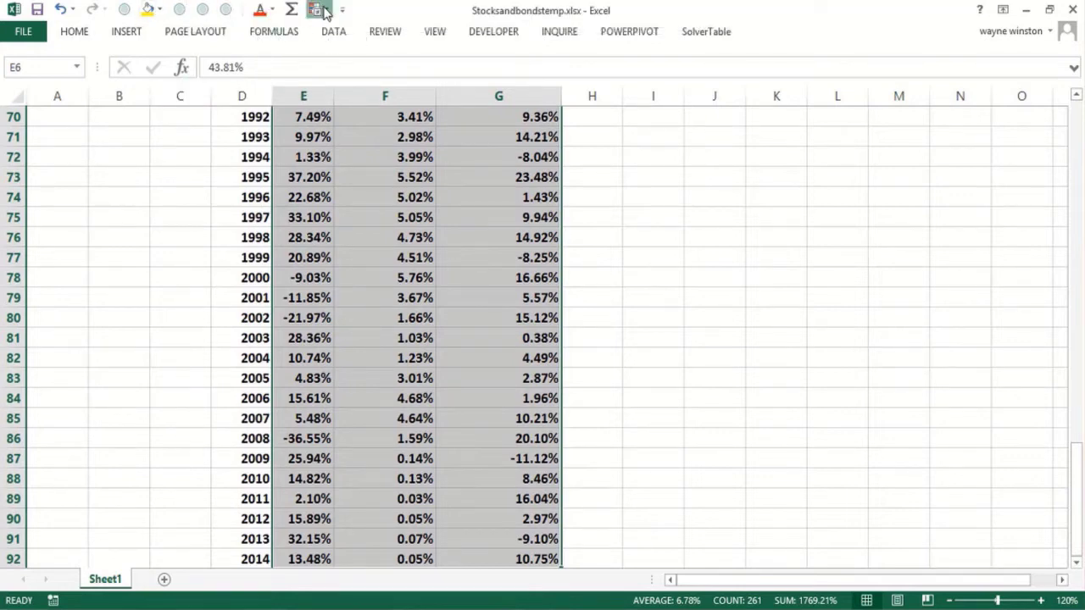
# - Highlight the selected returns greater than .09999 using Green Fill with Dark Green Text
pyautogui.click(323, 7)
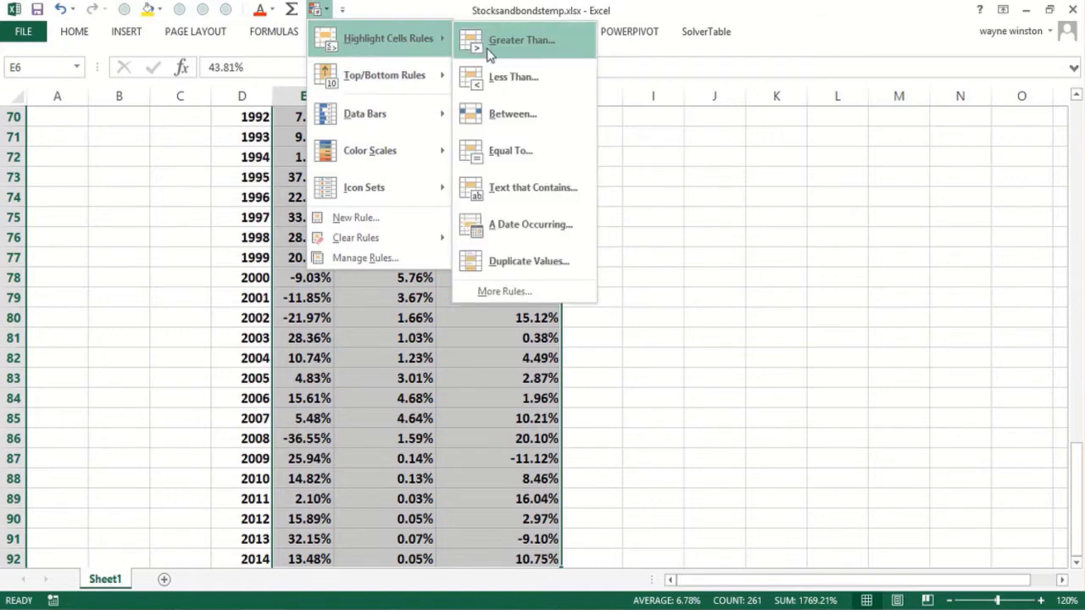
pyautogui.click(489, 53)
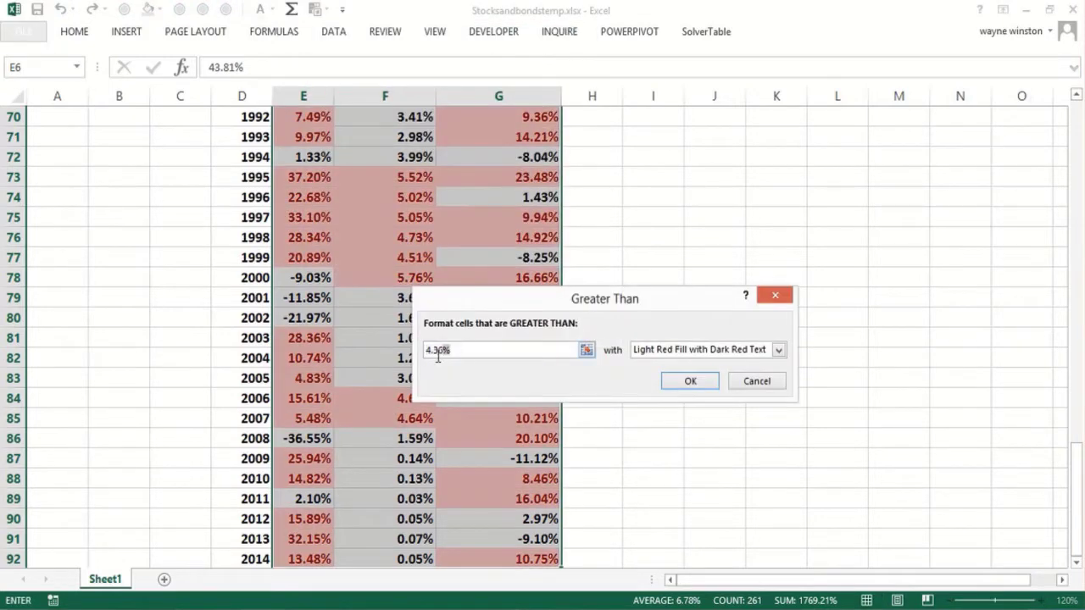
pyautogui.press('BackSpace')
pyautogui.write('.0999')
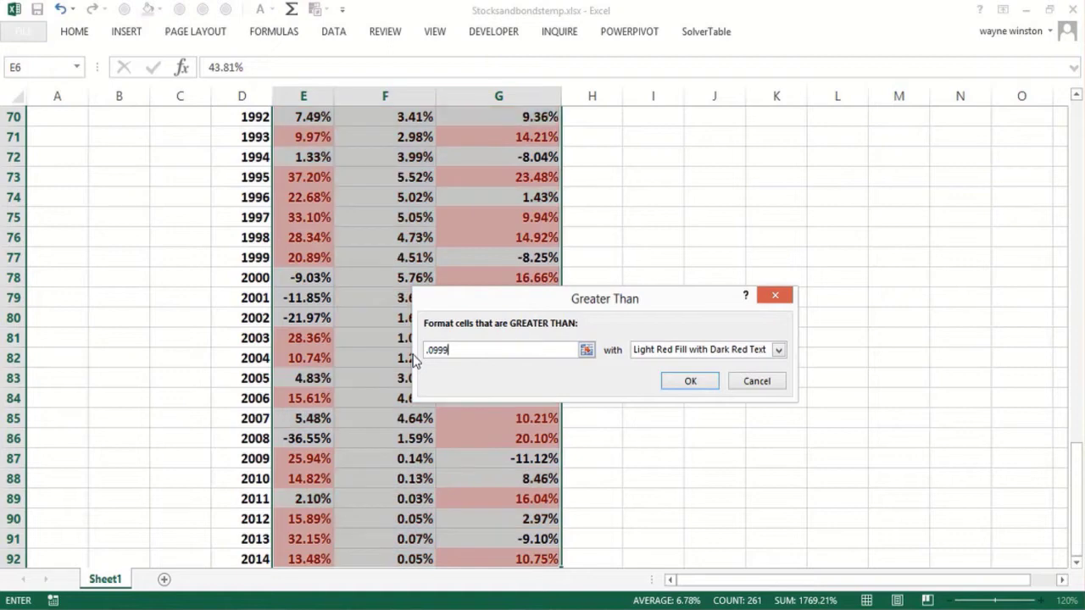
pyautogui.write('9')
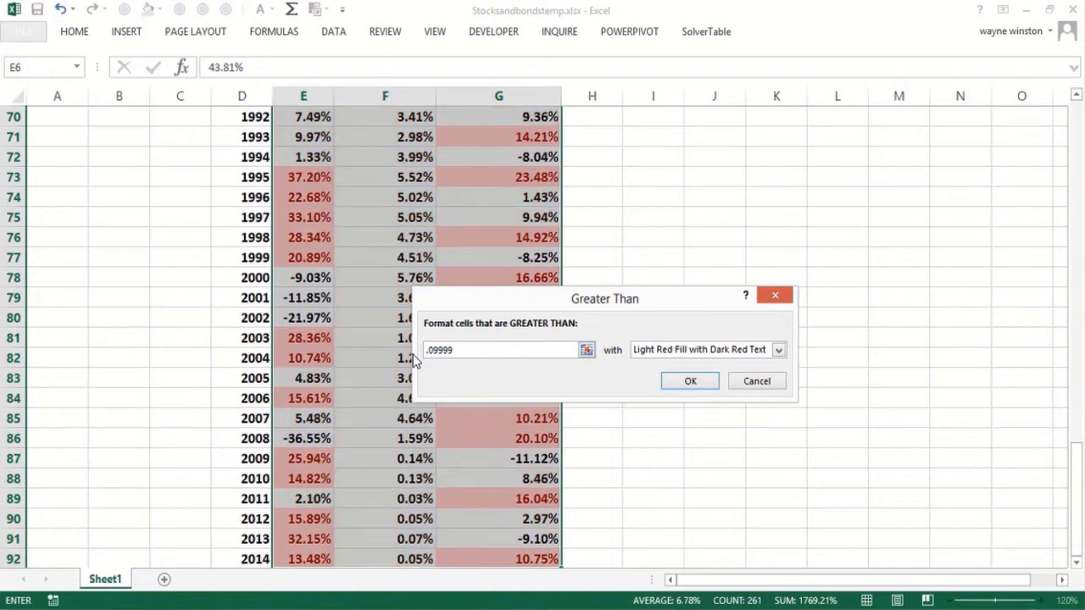
pyautogui.click(778, 350)
pyautogui.click(736, 387)
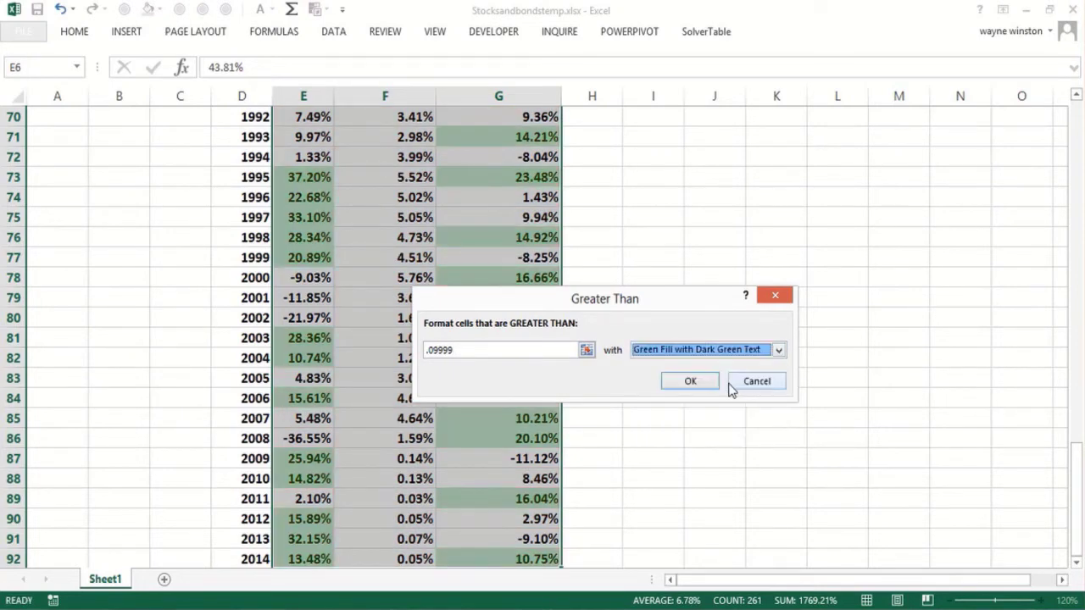
pyautogui.click(684, 383)
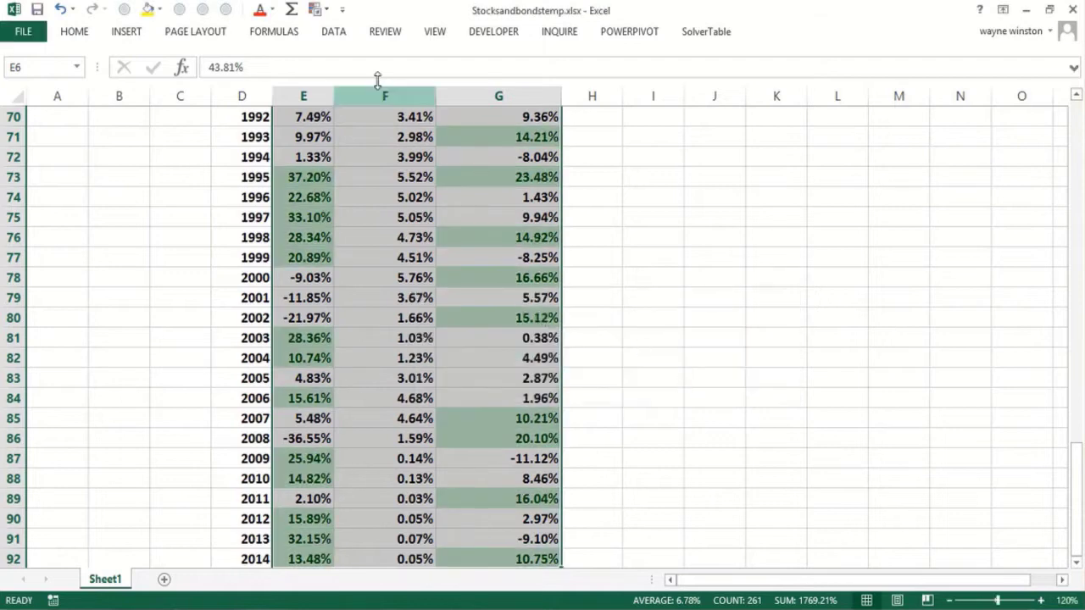
# - Highlight the selected returns less than -.0999 using Light Red Fill with Dark Red Text
pyautogui.click(327, 10)
pyautogui.moveTo(338, 61)
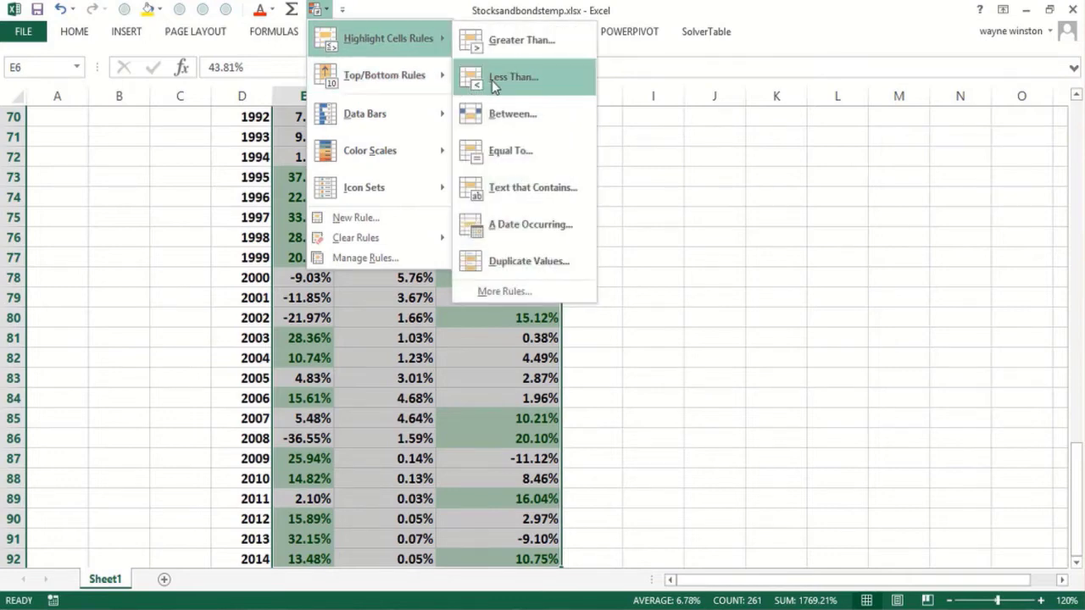
pyautogui.click(495, 81)
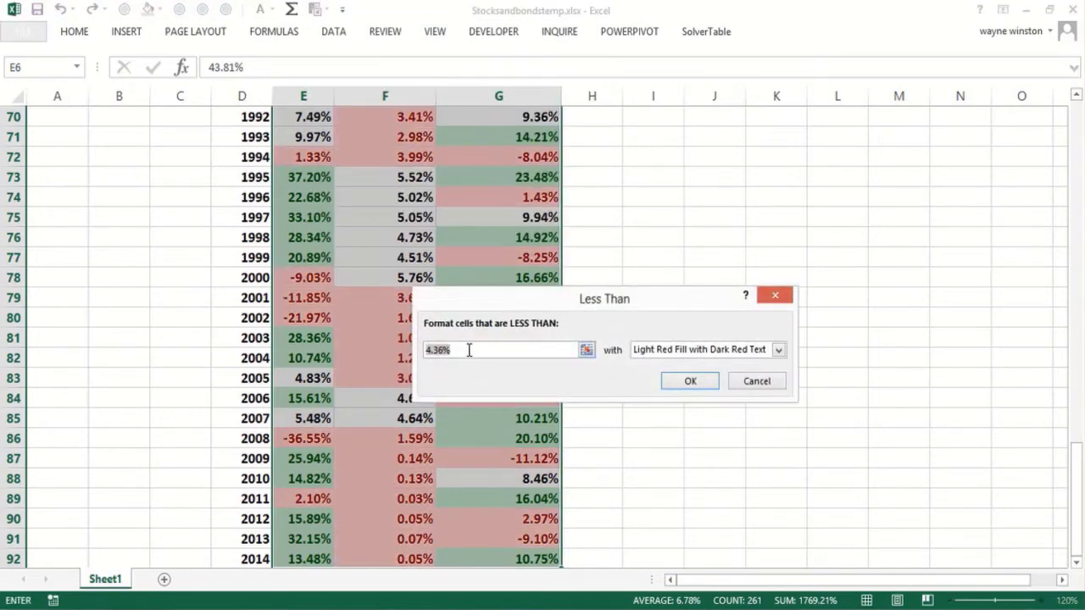
pyautogui.write('-.0999')
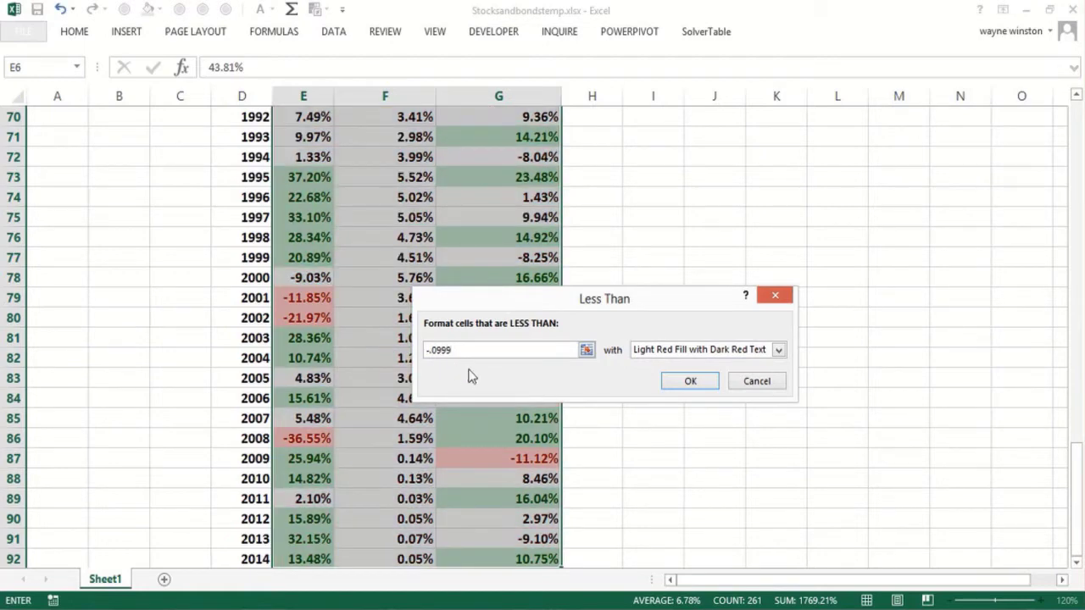
pyautogui.click(696, 381)
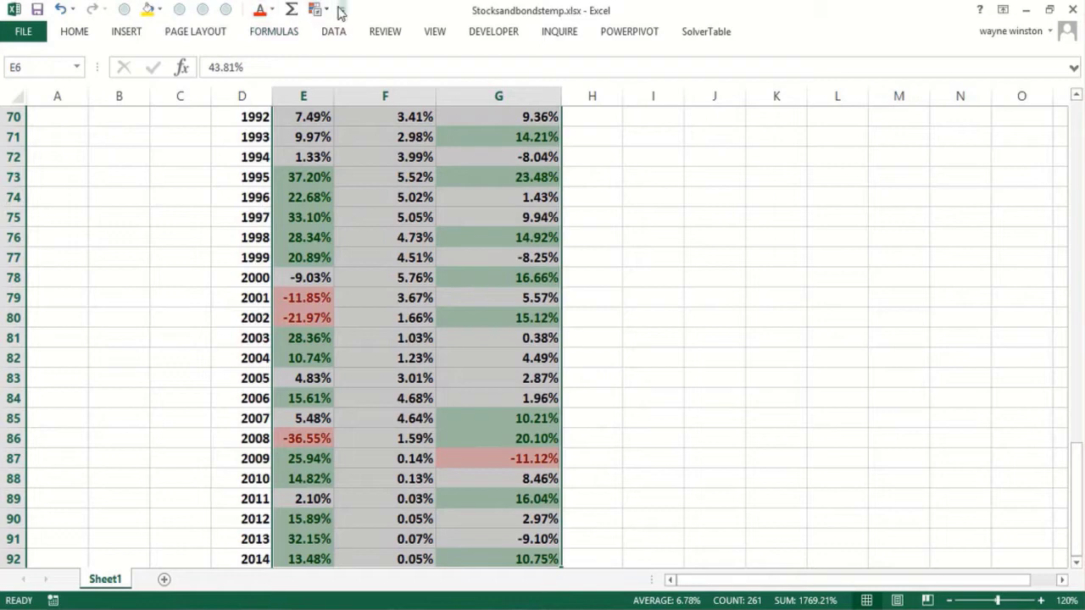
# - Highlight the selected returns between -.05 and .05 using Yellow Fill with Dark Yellow Text, and deselect the range
pyautogui.click(327, 10)
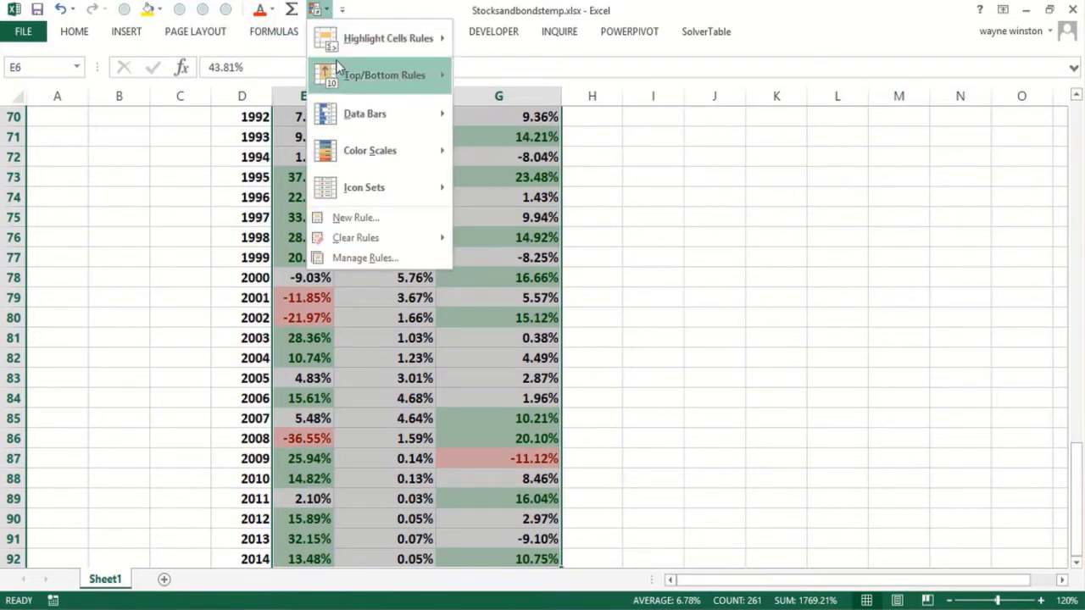
pyautogui.moveTo(343, 49)
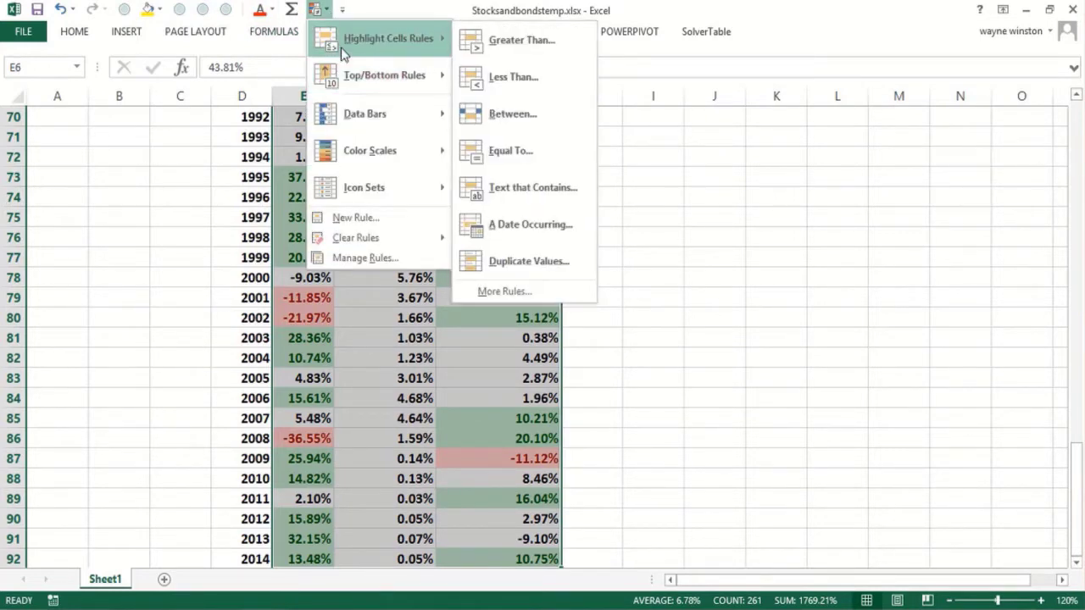
pyautogui.click(500, 114)
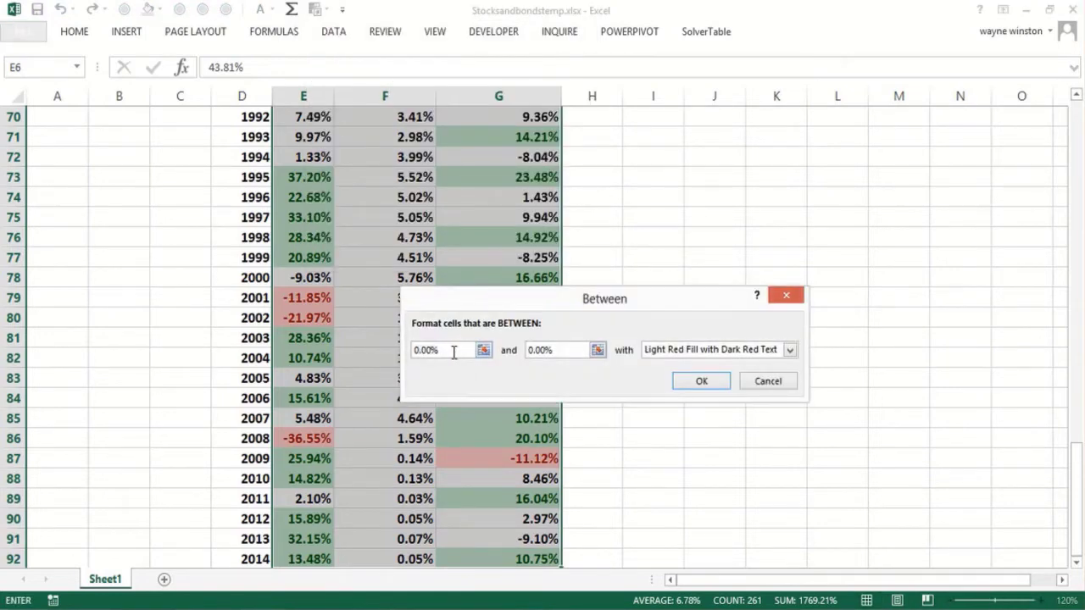
pyautogui.write('-0')
pyautogui.moveTo(556, 349); pyautogui.dragTo(516, 352)
pyautogui.write('.05')
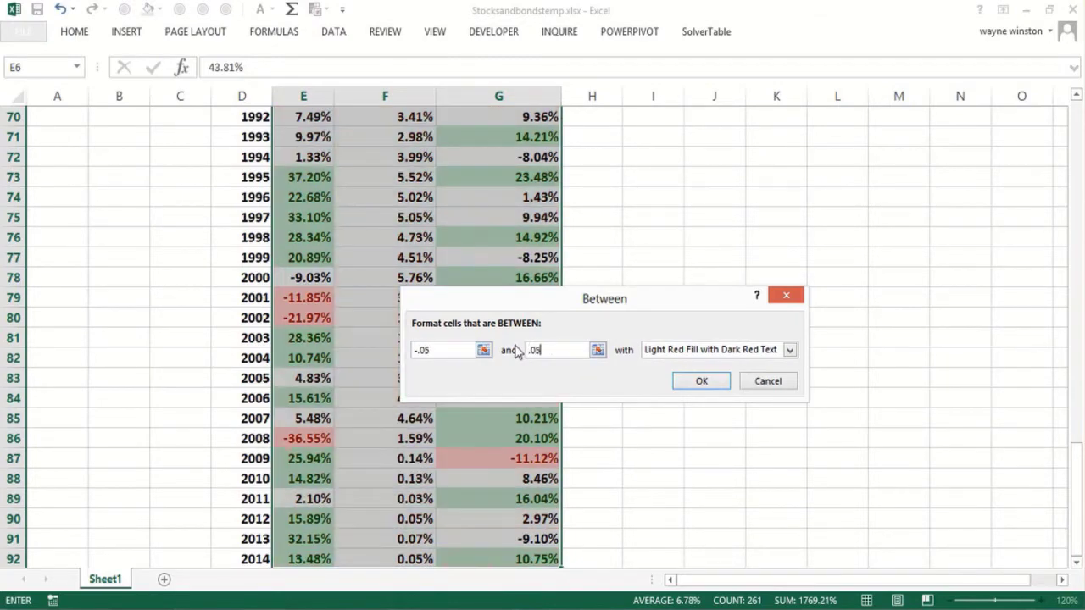
pyautogui.click(787, 350)
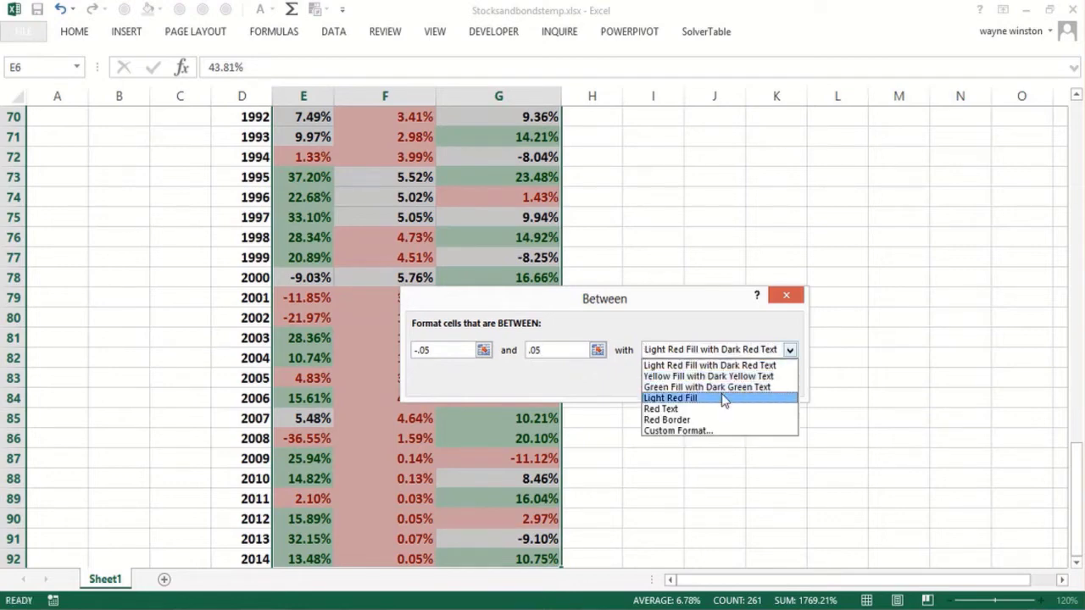
pyautogui.click(689, 375)
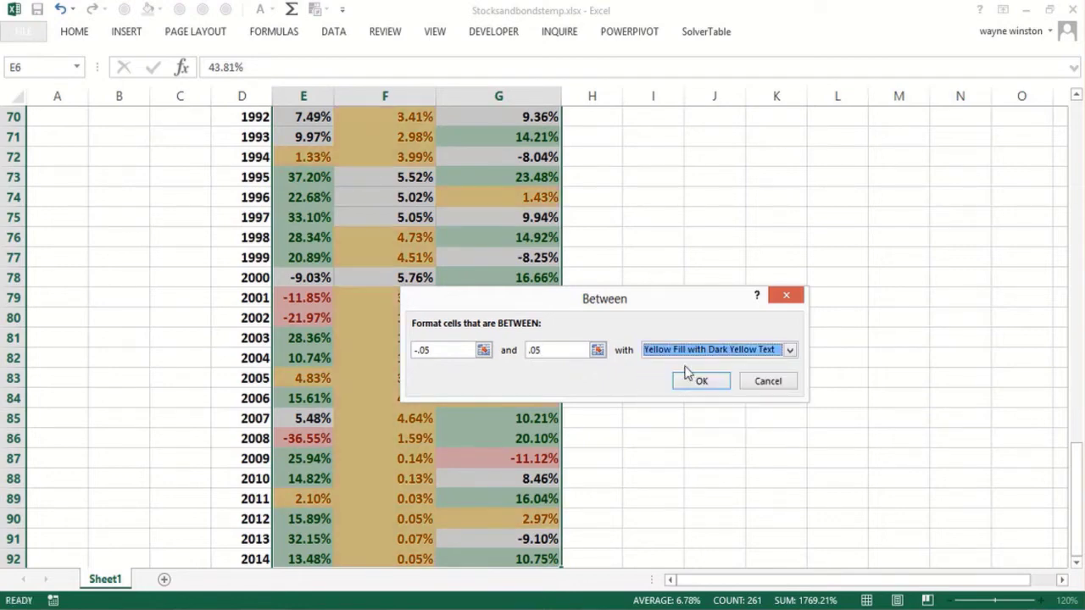
pyautogui.click(702, 381)
pyautogui.click(661, 385)
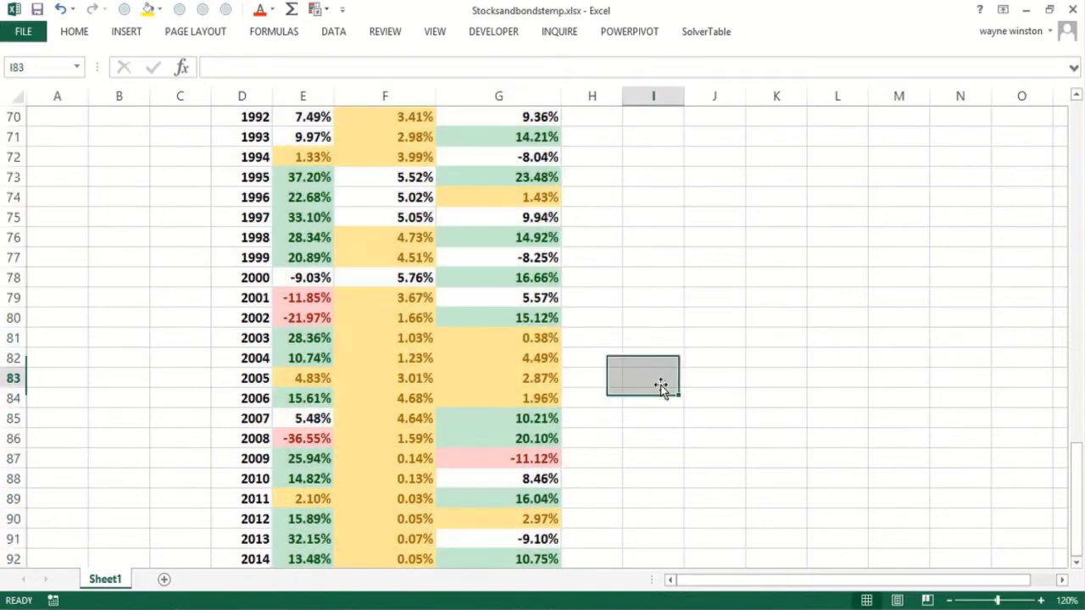
# - Examine the green, red and yellow highlighting of the annual returns from 1928 through 1991
pyautogui.press('pageup')
pyautogui.press('pageup')
pyautogui.press('pageup')
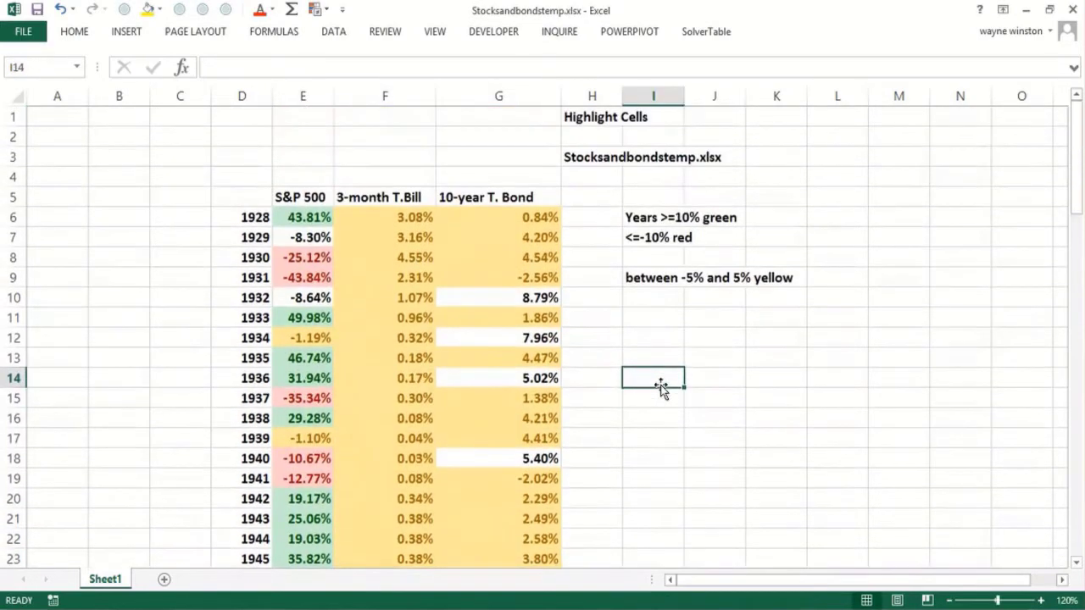
pyautogui.press('pagedown')
pyautogui.press('pagedown')
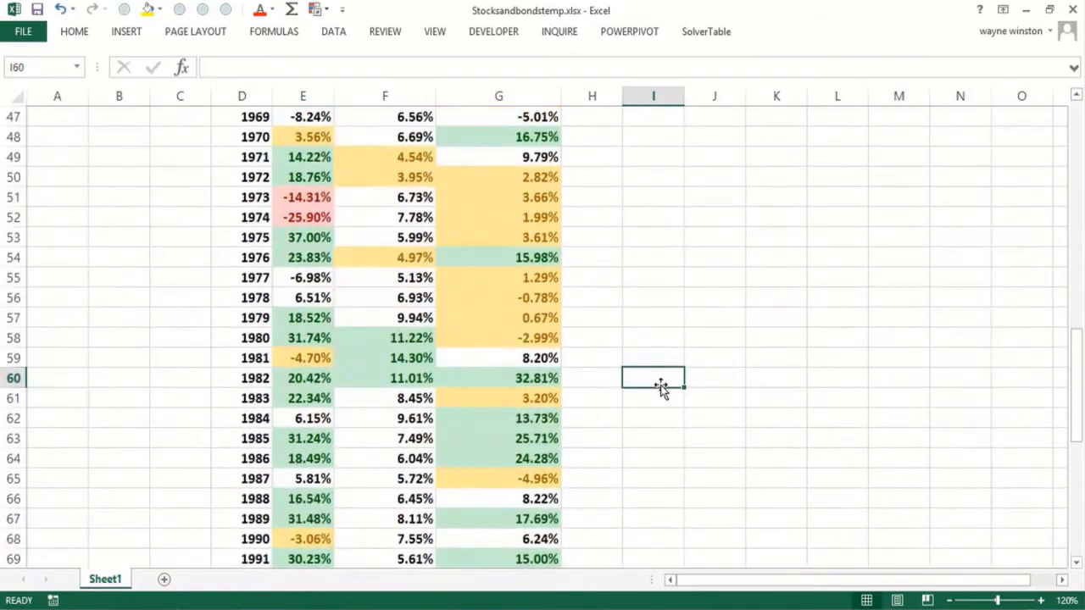
pyautogui.press('pageup')
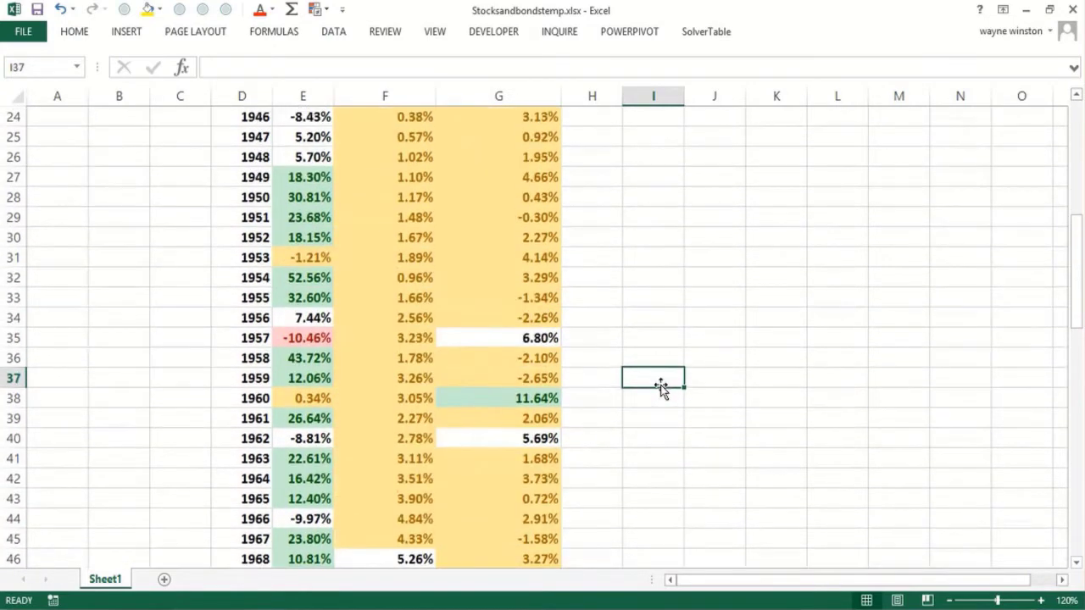
pyautogui.press('pagedown')
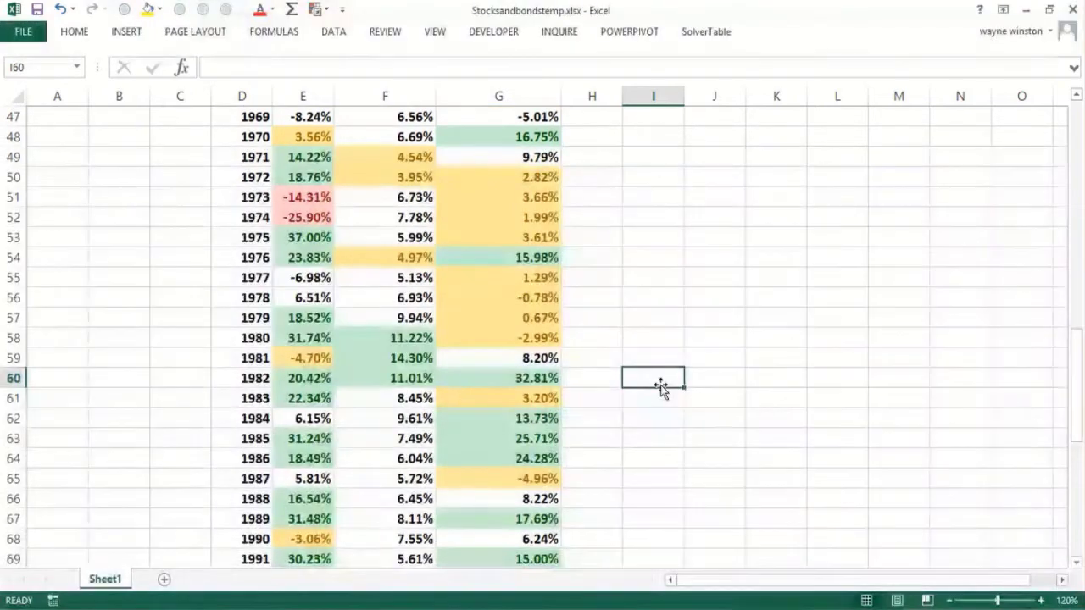
# - Examine the highlighted S&P 500 returns for the early 1970s, going to the 1973 return in E51
pyautogui.press('Down')
pyautogui.press('Down')
pyautogui.press('Up')
pyautogui.press('Up')
pyautogui.press('Up')
pyautogui.press('Up')
pyautogui.press('Up')
pyautogui.press('Up')
pyautogui.press('Up')
pyautogui.press('Up')
pyautogui.press('Up')
pyautogui.press('Up')
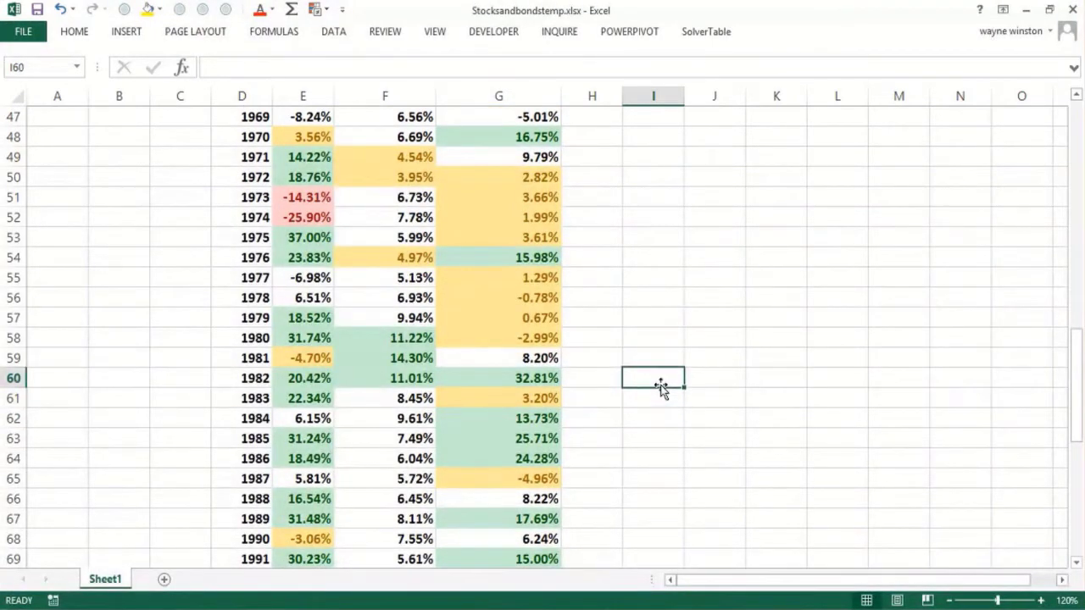
pyautogui.press('Up')
pyautogui.press('Left')
pyautogui.press('Left')
pyautogui.press('Left')
pyautogui.press('Left')
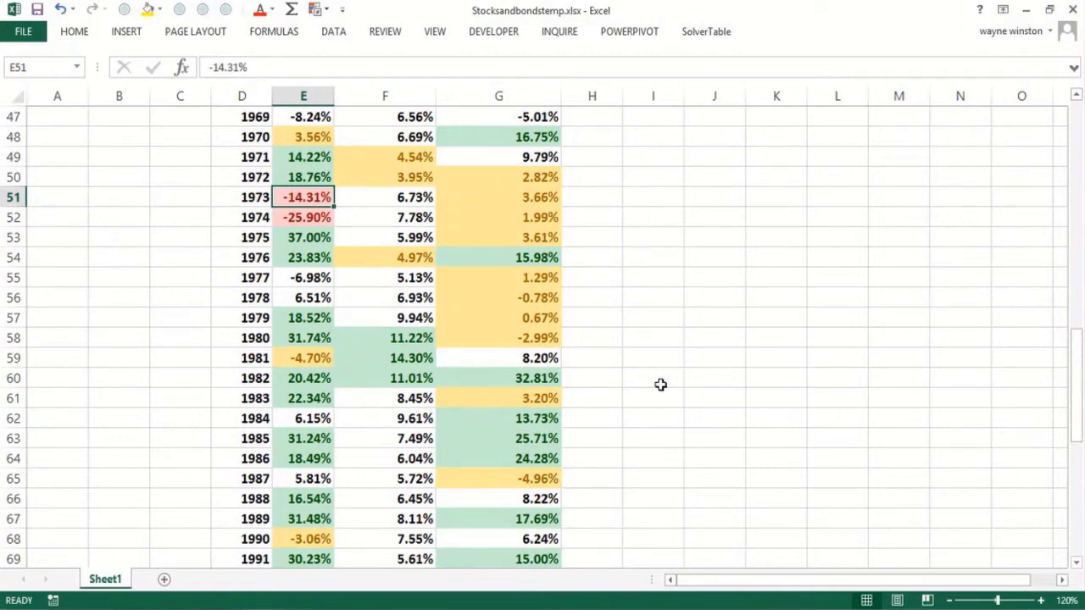
# - Examine the highlighted S&P 500 returns from the late 1990s through 2002
pyautogui.press('pagedown')
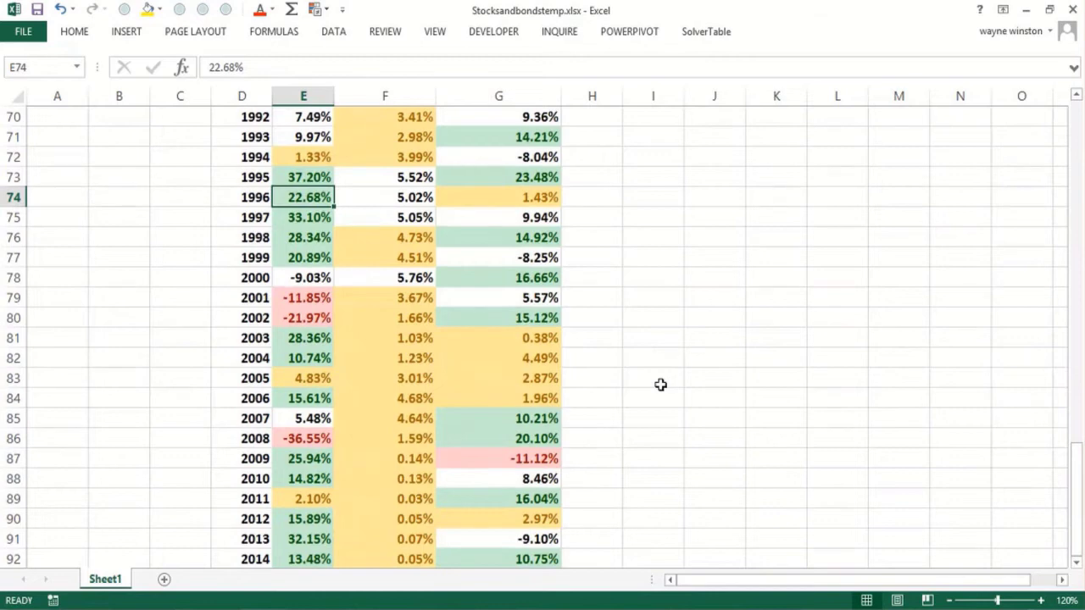
pyautogui.press('Down')
pyautogui.press('Down')
pyautogui.press('Down')
pyautogui.press('Down')
pyautogui.press('Down')
pyautogui.press('Down')
pyautogui.press('Down')
pyautogui.press('Up')
pyautogui.press('Up')
pyautogui.press('Up')
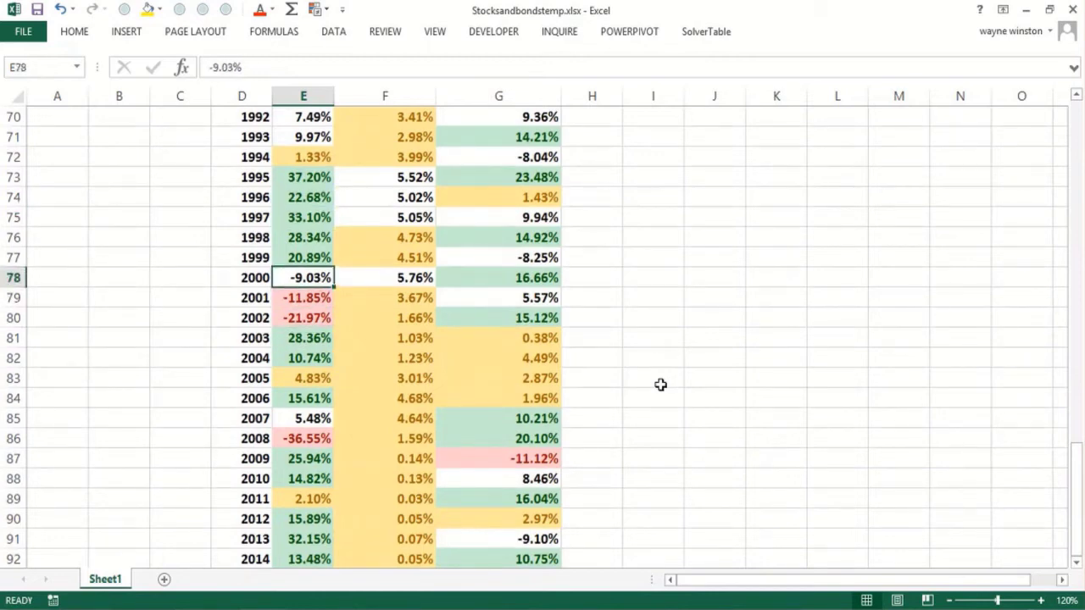
pyautogui.press('Up')
pyautogui.press('Up')
pyautogui.press('Up')
pyautogui.press('Down')
pyautogui.press('Down')
pyautogui.press('Down')
pyautogui.press('Down')
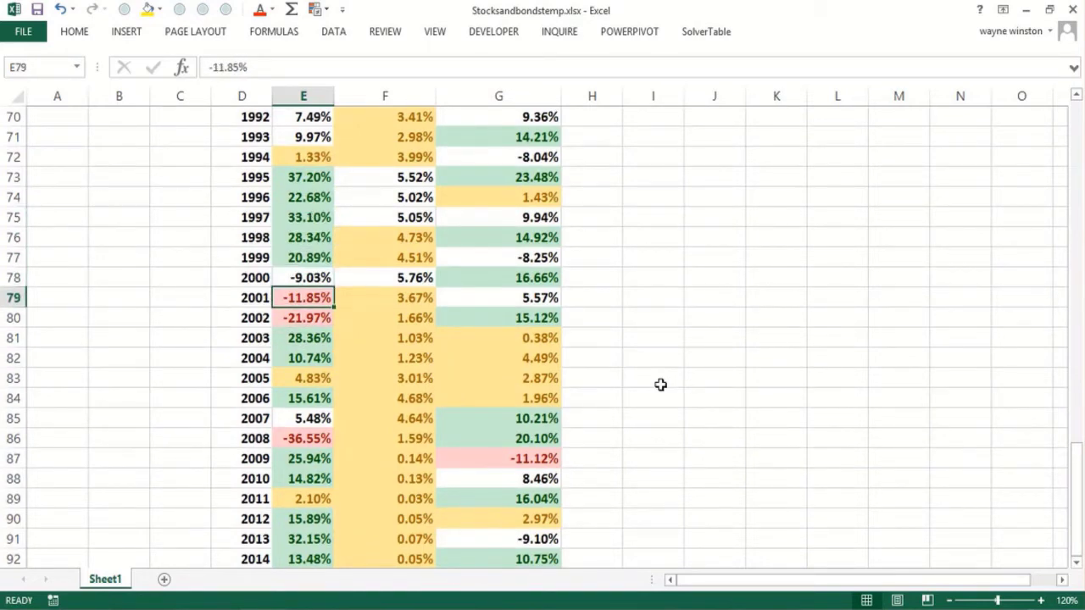
pyautogui.press('Up')
pyautogui.press('Down')
pyautogui.press('Down')
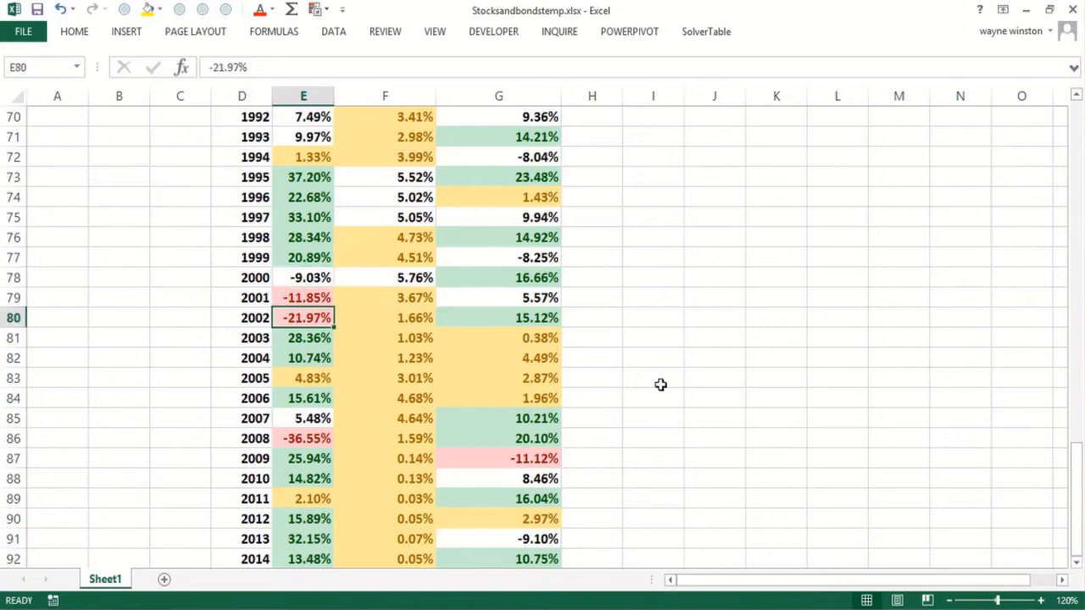
# - Examine the highlighted S&P 500 returns year by year from 2003 to the end of the data in 2014
pyautogui.press('Down')
pyautogui.press('Down')
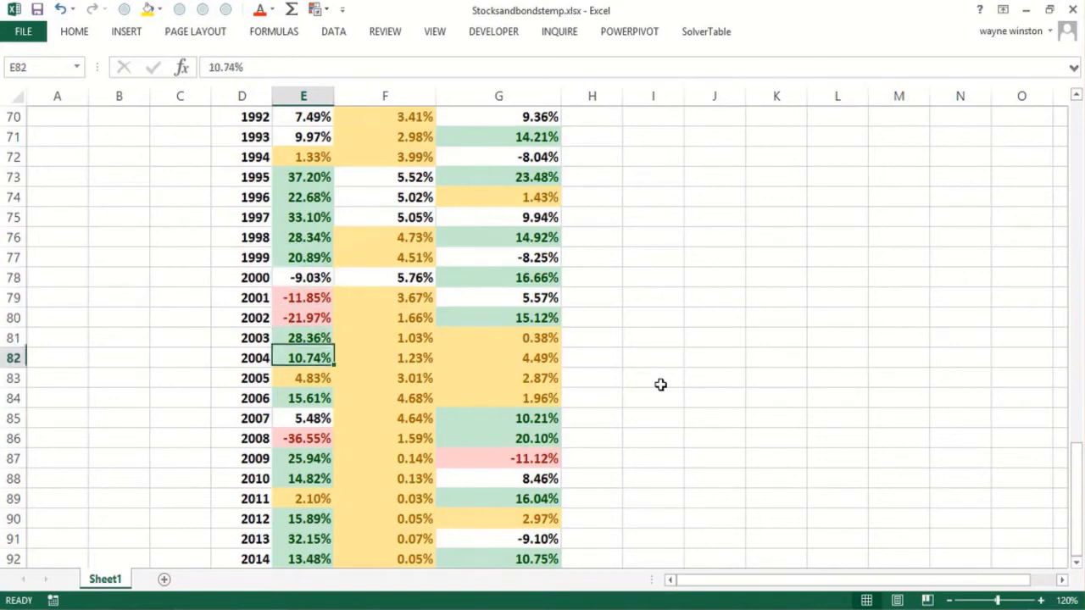
pyautogui.press('Down')
pyautogui.press('Down')
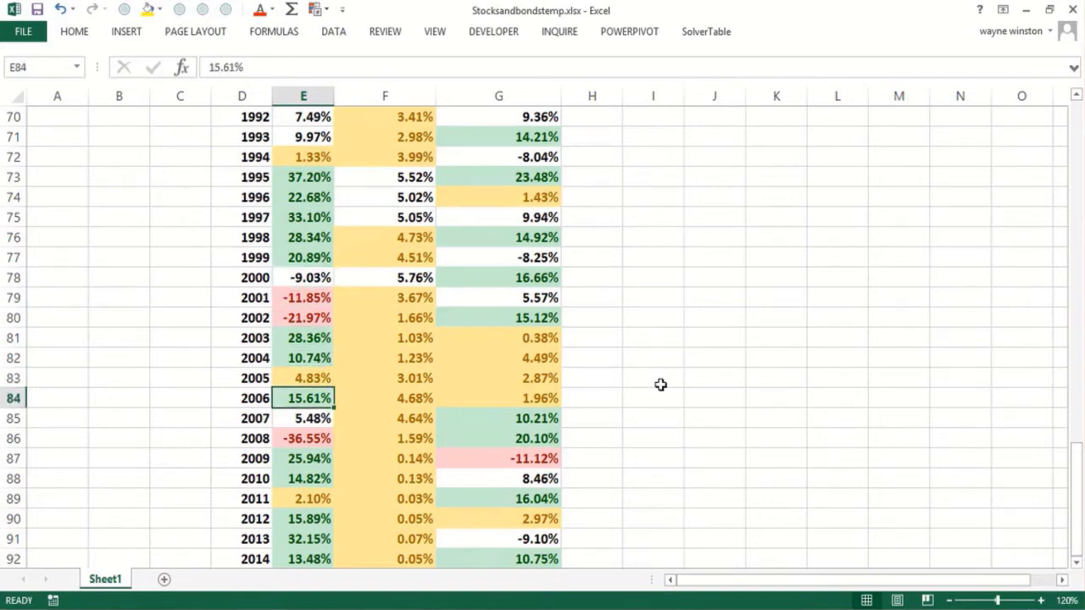
pyautogui.press('Down')
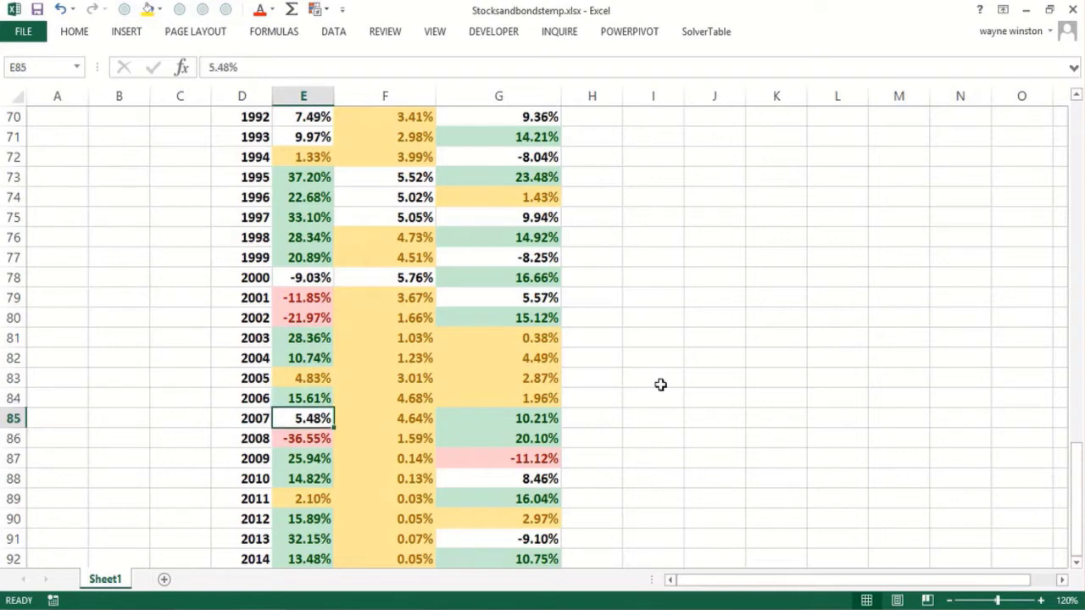
pyautogui.press('Down')
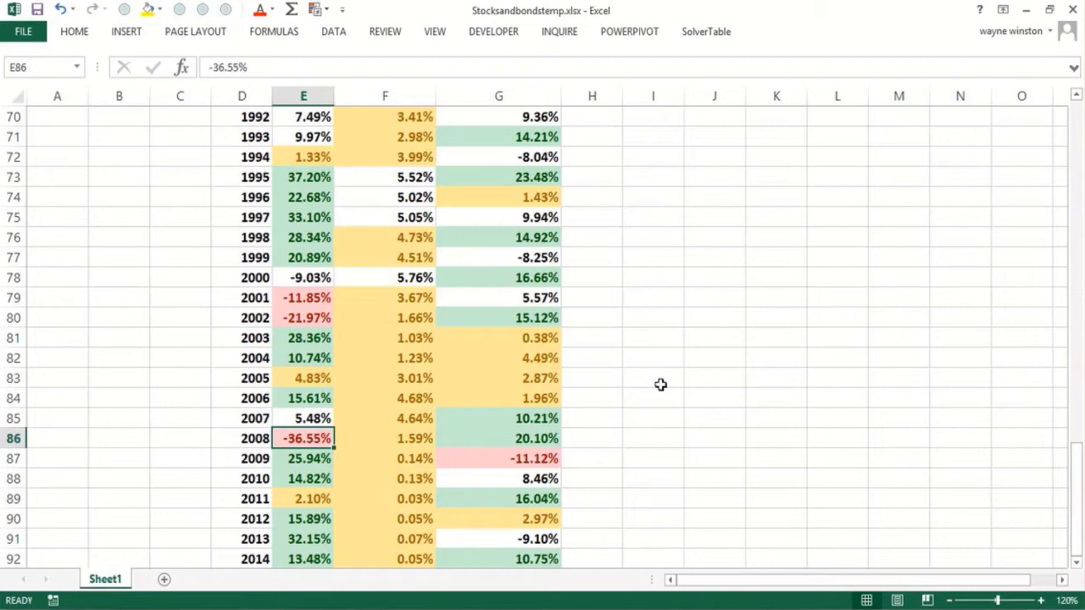
pyautogui.press('Down')
pyautogui.press('Down')
pyautogui.press('Down')
pyautogui.press('Down')
pyautogui.press('Down')
pyautogui.press('Down')
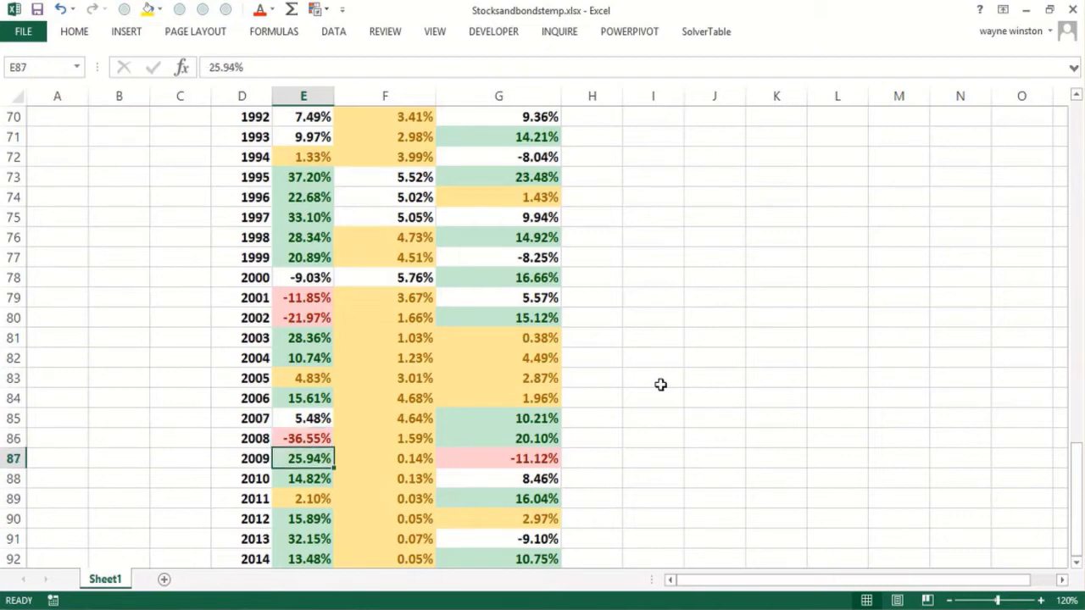
pyautogui.press('Down')
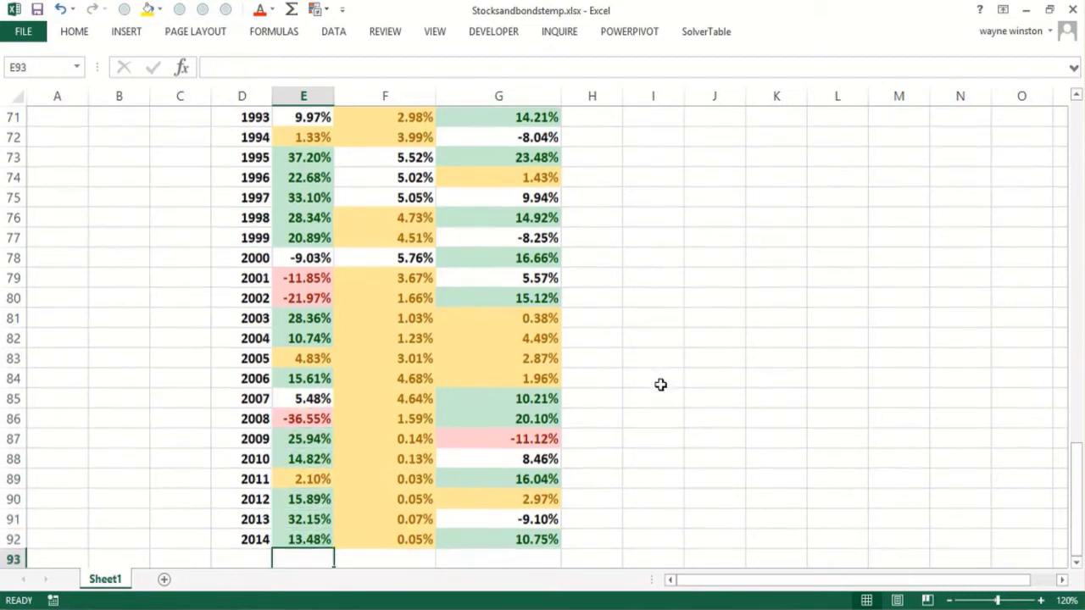
# - Go back to the start of the S&P 500 column and examine the highlighted returns from 1930 to 1937
pyautogui.press('Up')
pyautogui.press('Up')
pyautogui.press('Up')
pyautogui.press('Up')
pyautogui.press('Up')
pyautogui.press('Up')
pyautogui.press('Up')
pyautogui.press('Up')
pyautogui.press('Up')
pyautogui.press('Up')
pyautogui.press('Up')
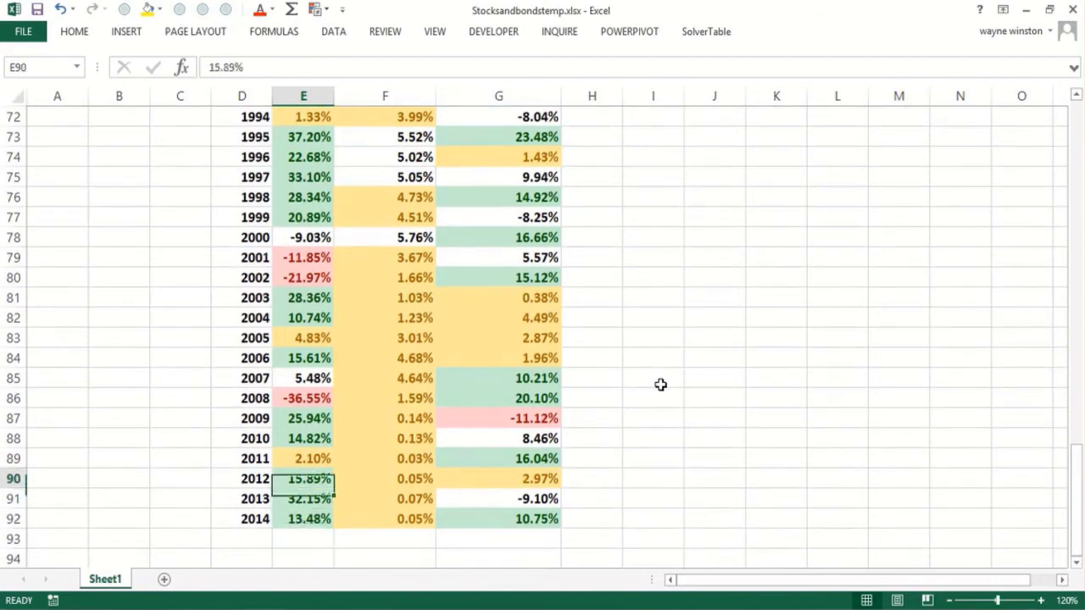
pyautogui.press('Up')
pyautogui.press('Up')
pyautogui.press('Up')
pyautogui.press('Up')
pyautogui.press('Up')
pyautogui.press('Up')
pyautogui.press('Up')
pyautogui.press('Up')
pyautogui.press('Up')
pyautogui.press('Up')
pyautogui.press('Up')
pyautogui.press('Up')
pyautogui.press('Up')
pyautogui.press('Up')
pyautogui.press('Up')
pyautogui.press('Up')
pyautogui.press('Up')
pyautogui.press('Up')
pyautogui.press('Up')
pyautogui.press('Up')
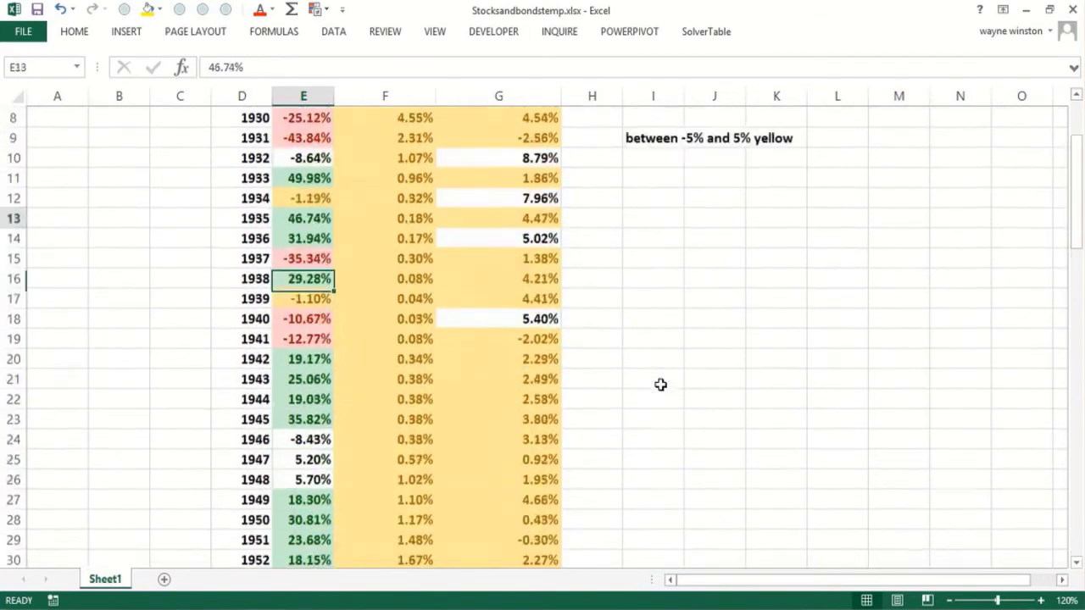
pyautogui.press('Up')
pyautogui.press('Up')
pyautogui.press('Up')
pyautogui.press('Up')
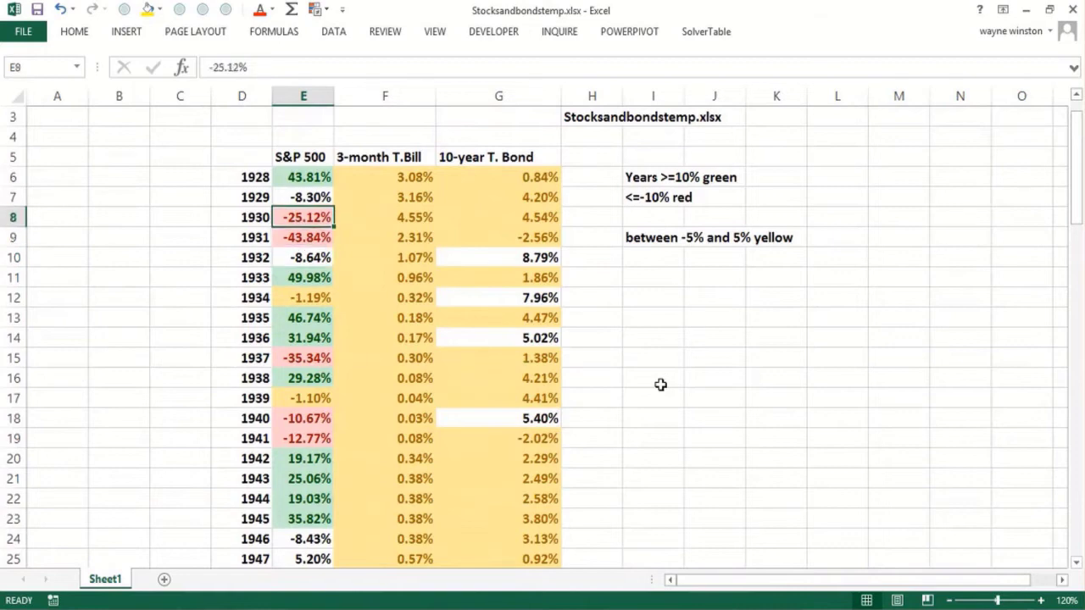
pyautogui.press('Down')
pyautogui.press('Down')
pyautogui.press('Down')
pyautogui.press('Down')
pyautogui.press('Down')
pyautogui.press('Down')
pyautogui.press('Down')
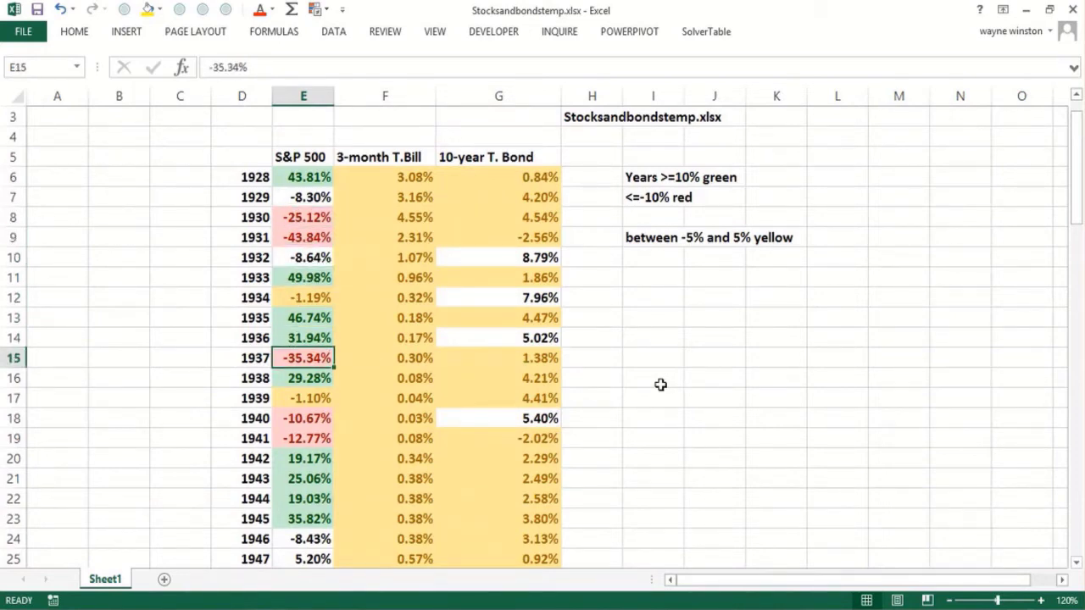
# - Examine the highlighted S&P 500 returns from 1938 to the mid-1940s, and finish on the blank cell I10
pyautogui.press('Down')
pyautogui.press('Down')
pyautogui.press('Down')
pyautogui.press('Down')
pyautogui.press('Down')
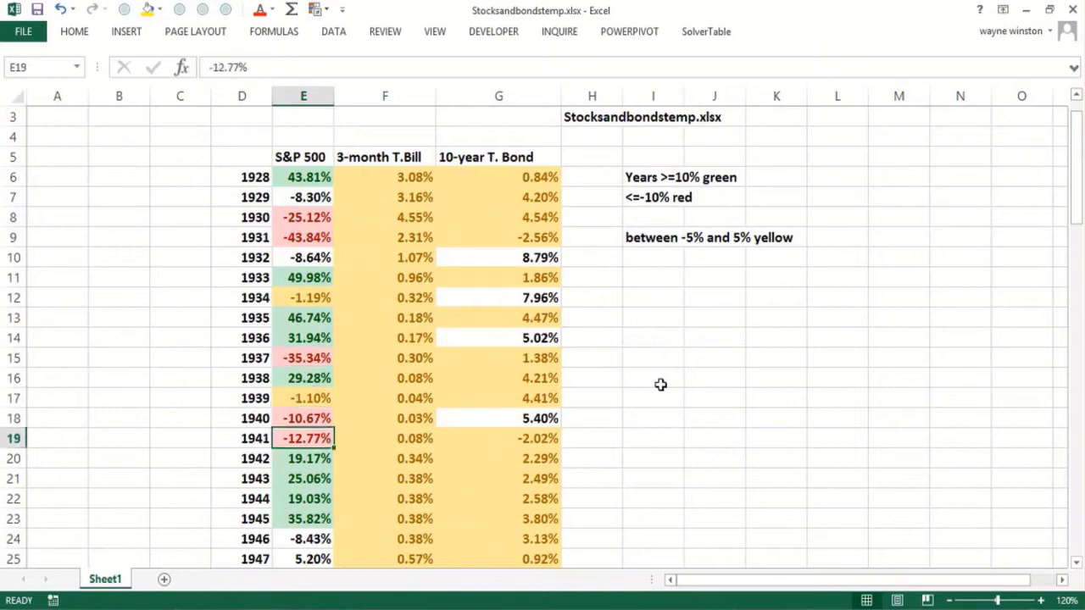
pyautogui.press('Down')
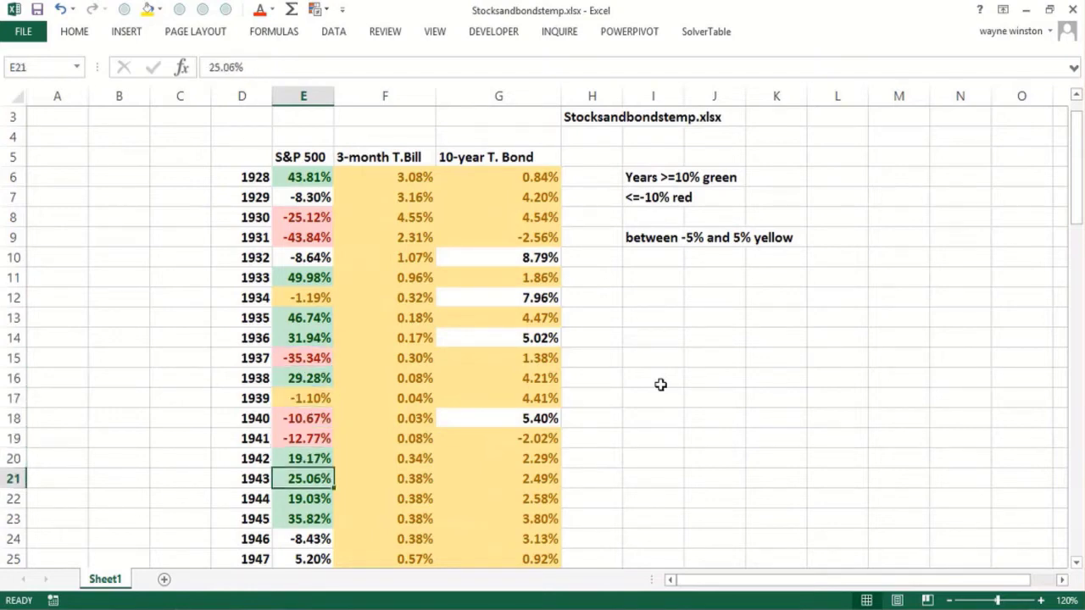
pyautogui.press('Down')
pyautogui.press('Up')
pyautogui.press('Up')
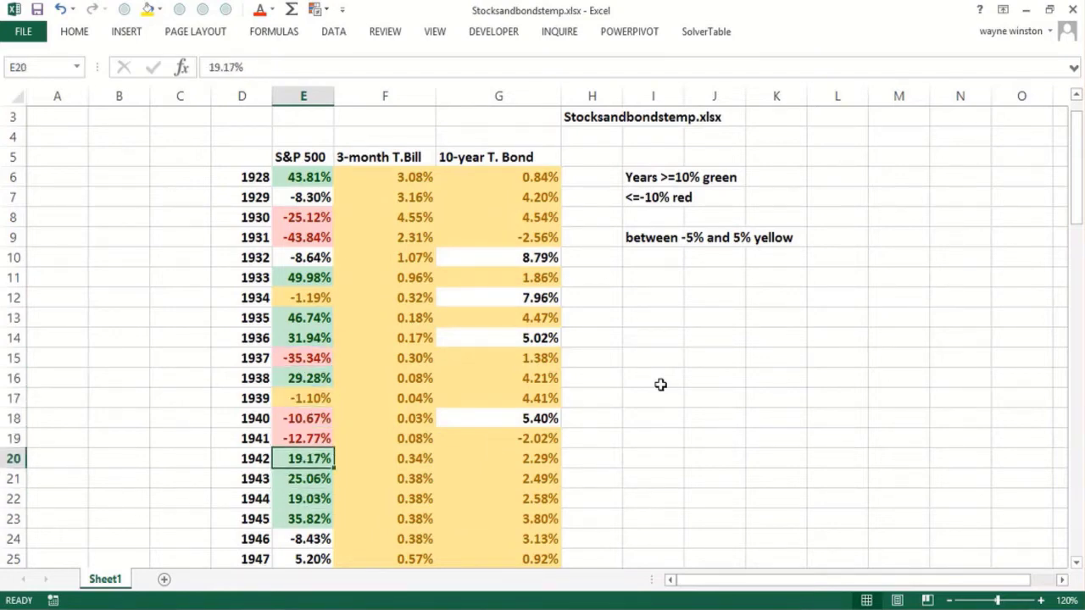
pyautogui.press('Down')
pyautogui.press('Down')
pyautogui.press('Down')
pyautogui.press('Up')
pyautogui.press('Up')
pyautogui.press('Up')
pyautogui.click(652, 275)
pyautogui.click(652, 257)
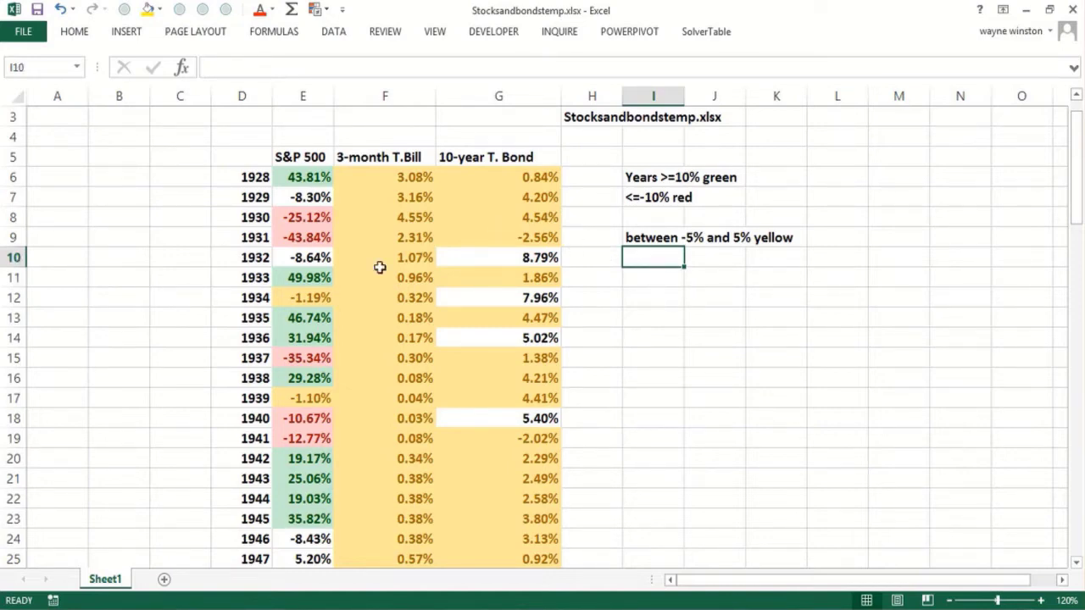
# - Open the workbook Highlightcellstemp.xlsx from the Condformatting folder on drive E:
pyautogui.click(24, 32)
pyautogui.click(34, 139)
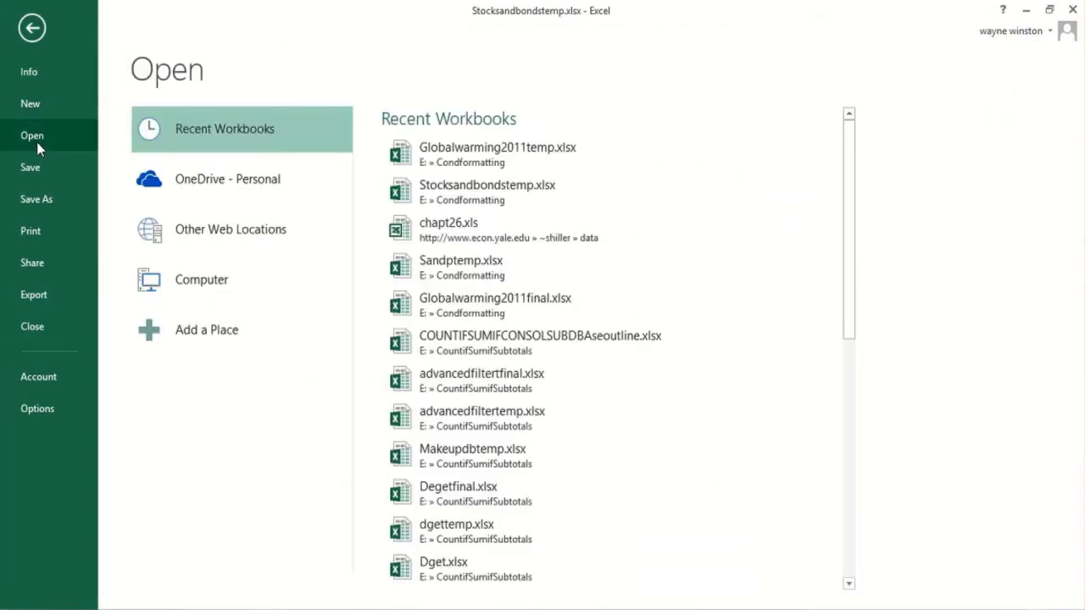
pyautogui.click(244, 285)
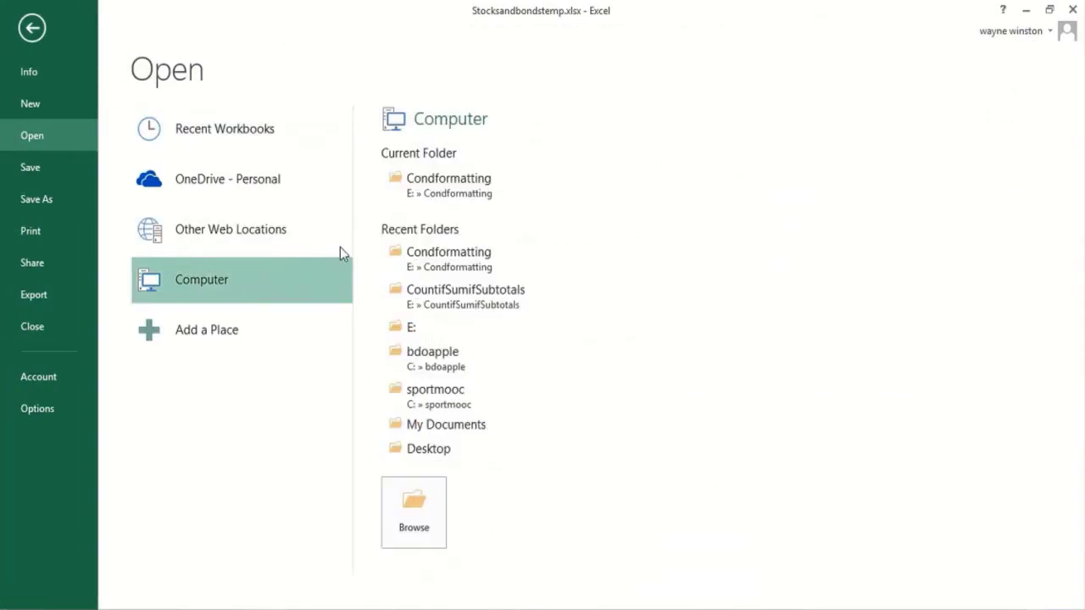
pyautogui.click(476, 193)
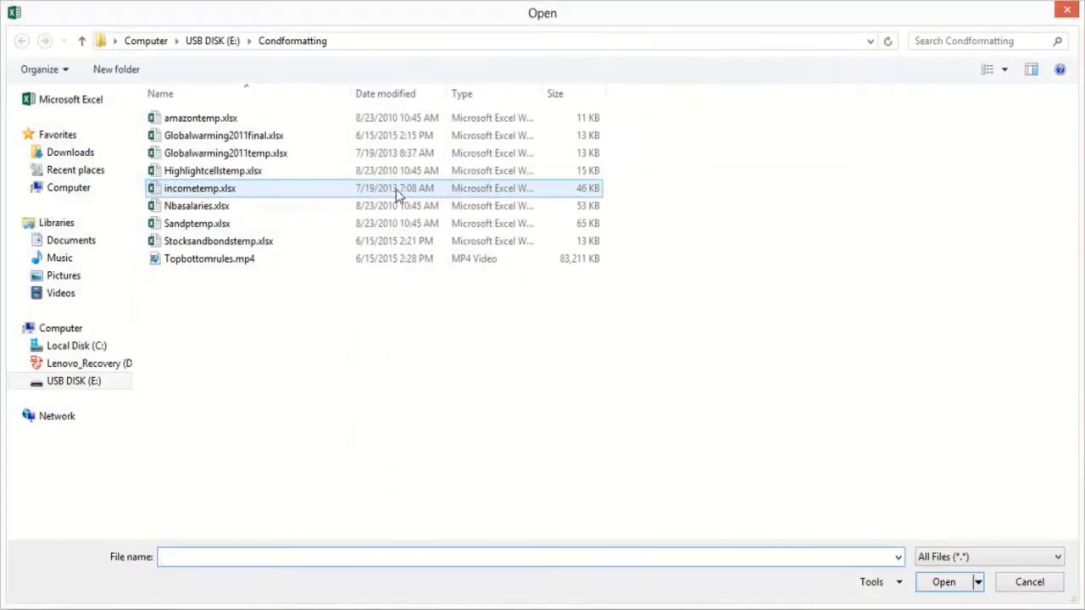
pyautogui.doubleClick(244, 172)
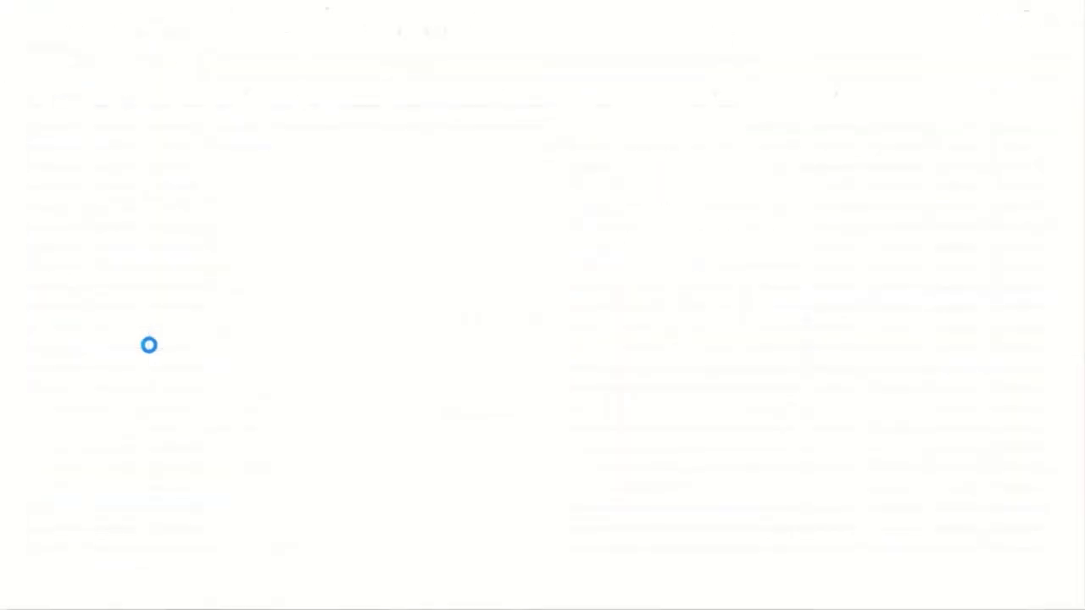
# - Enlarge the wrong way worksheet to 140% zoom
pyautogui.click(152, 347)
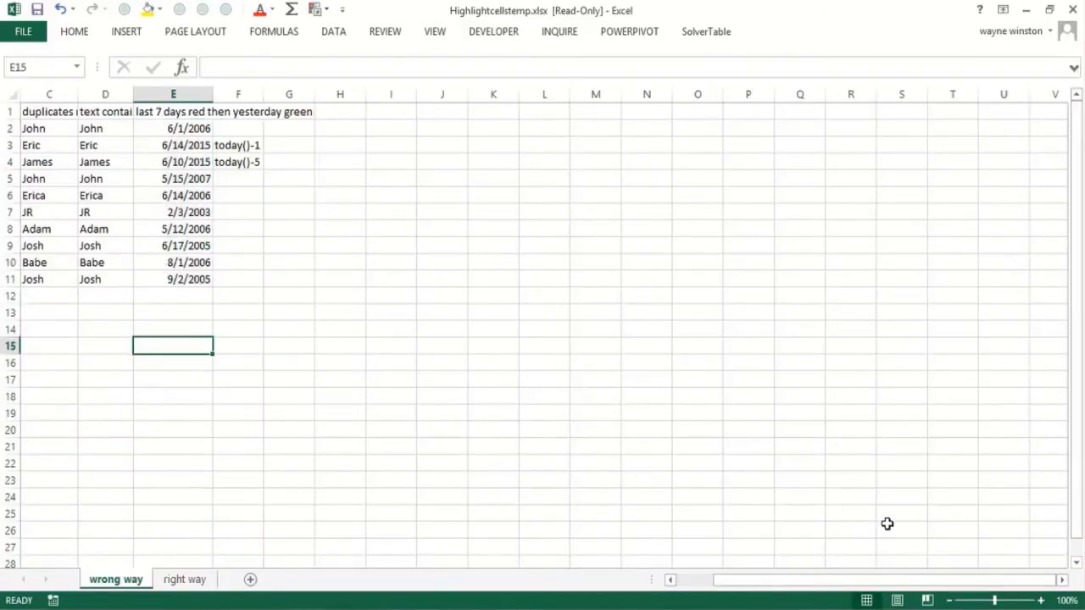
pyautogui.click(1041, 600)
pyautogui.click(1042, 600)
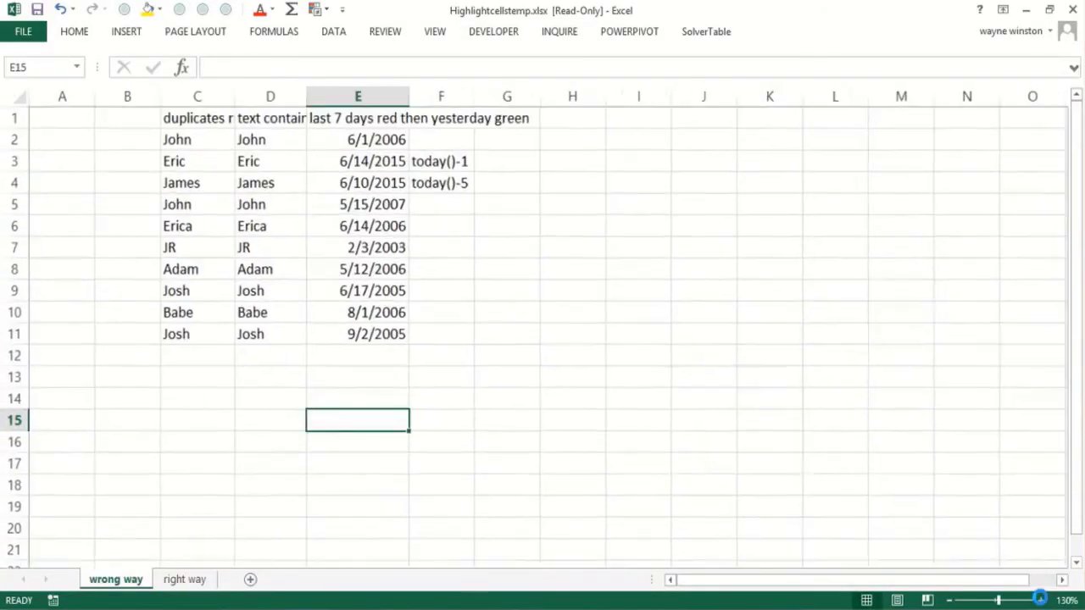
pyautogui.click(1041, 600)
pyautogui.click(1039, 599)
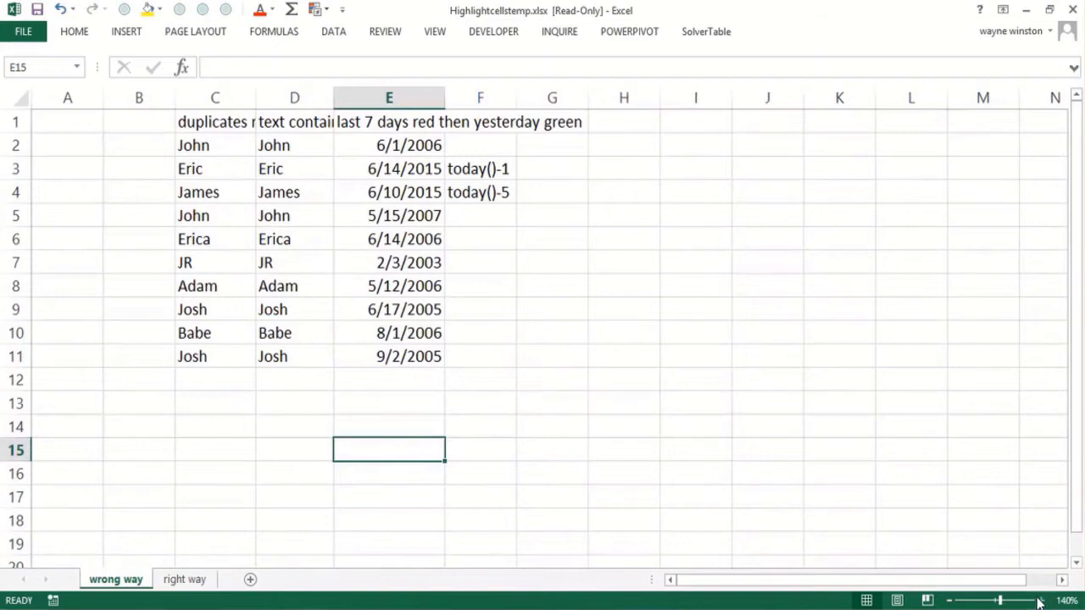
pyautogui.click(693, 405)
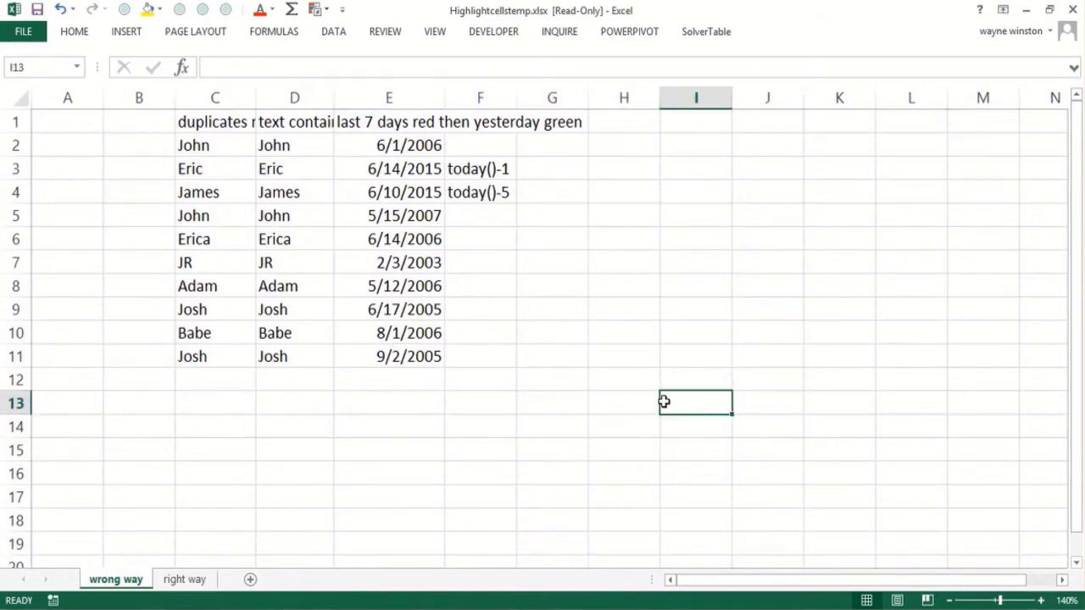
# - Highlight the duplicate values in C2:C10 with Light Red Fill with Dark Red Text
pyautogui.click(218, 146)
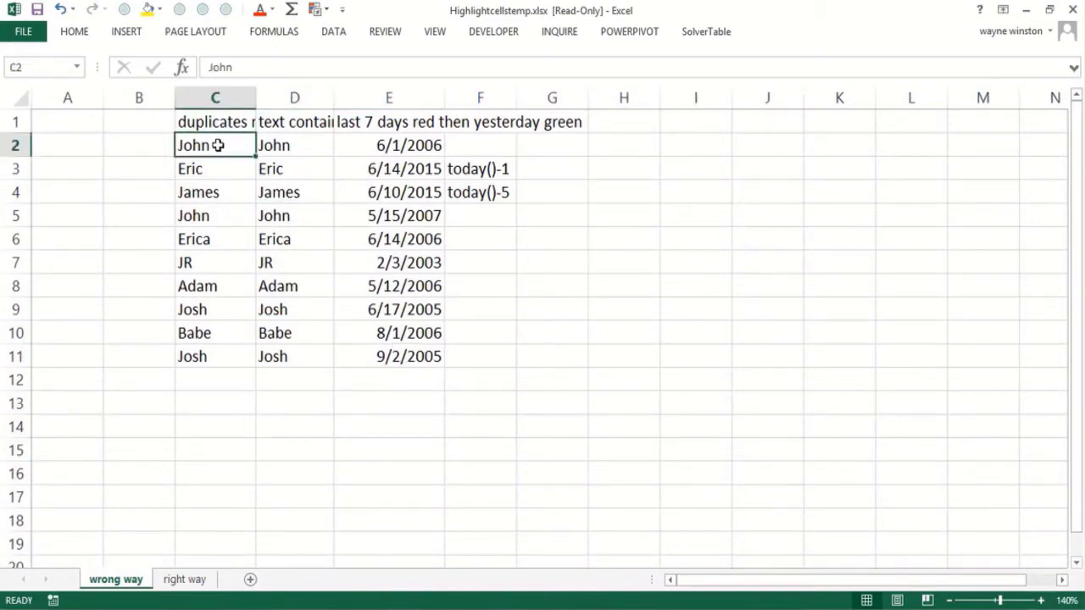
pyautogui.moveTo(218, 146); pyautogui.dragTo(193, 334)
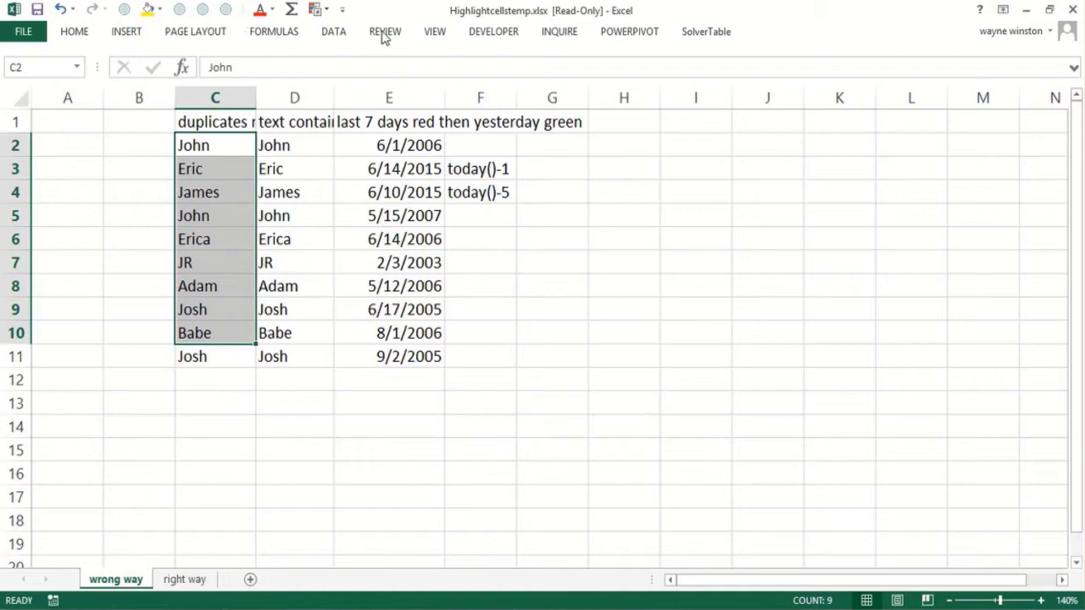
pyautogui.click(320, 10)
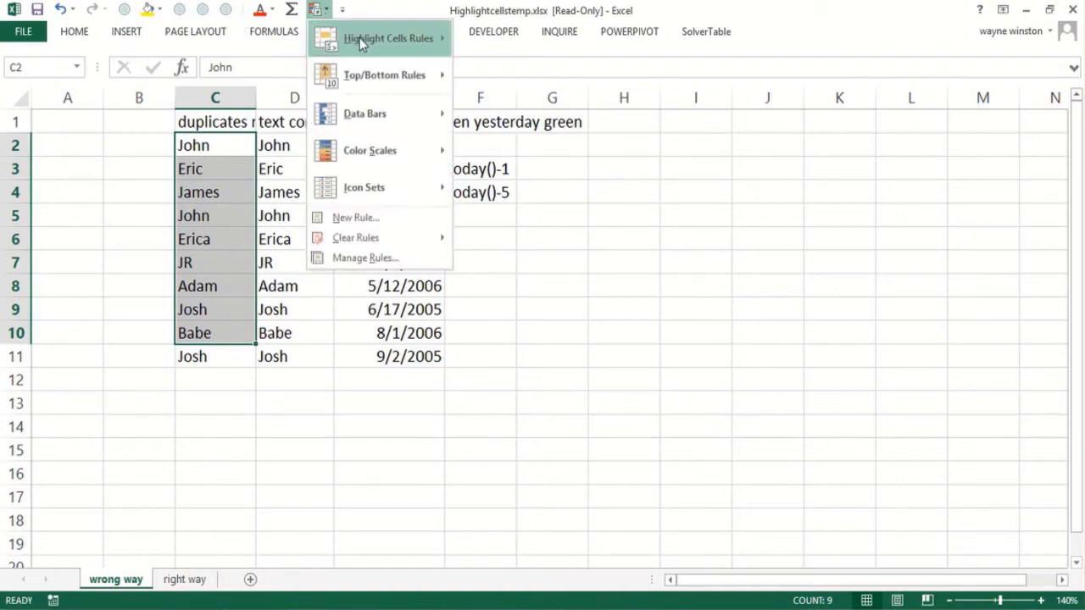
pyautogui.moveTo(362, 42)
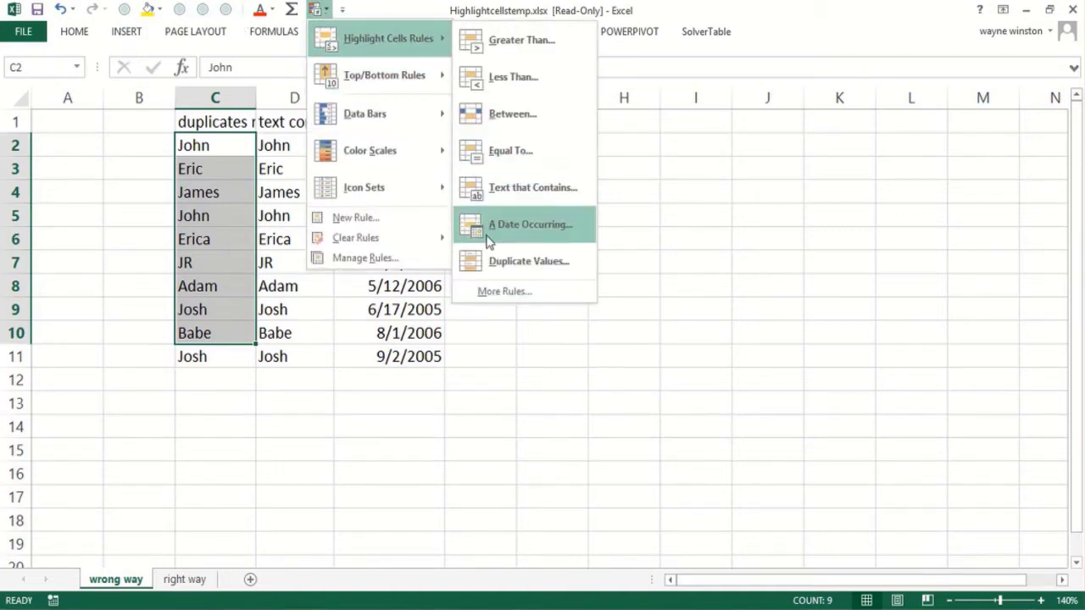
pyautogui.click(504, 272)
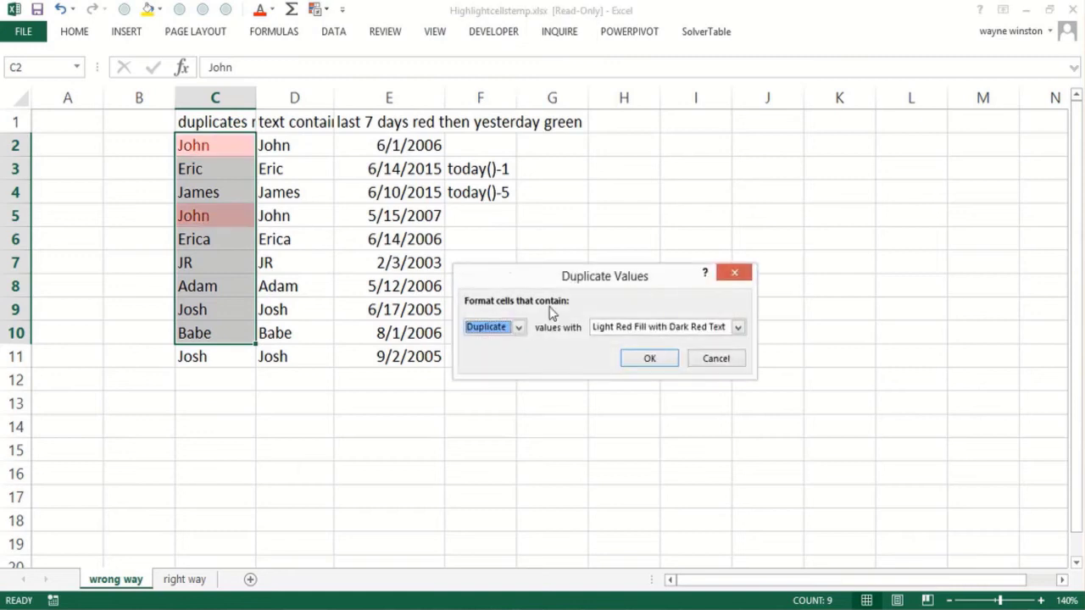
pyautogui.click(647, 358)
pyautogui.click(413, 493)
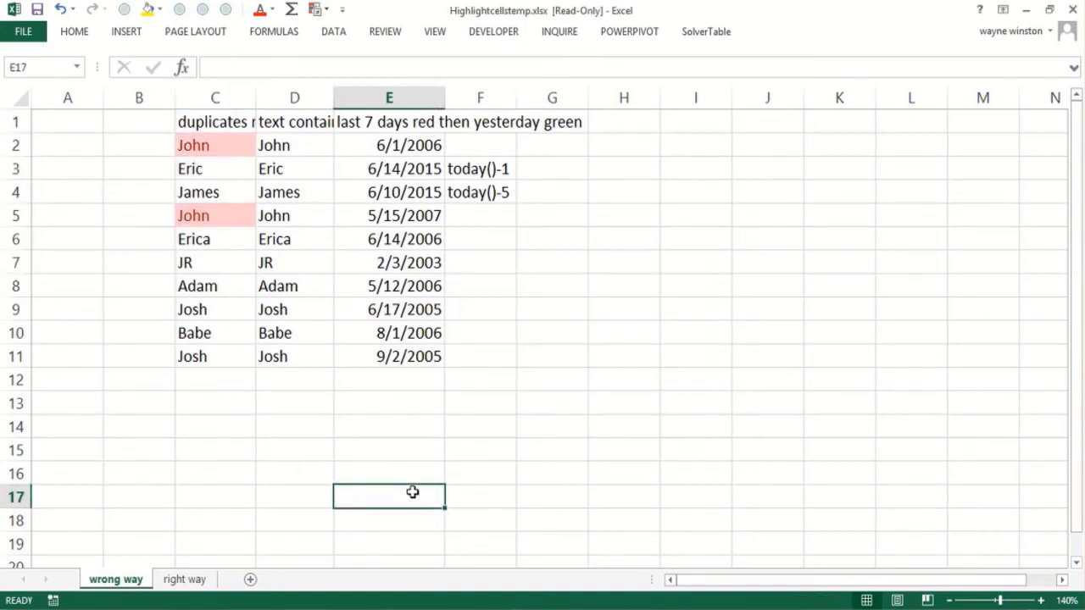
# - Highlight the duplicate values in the full name list C2:C11 with Light Red Fill with Dark Red Text
pyautogui.click(221, 143)
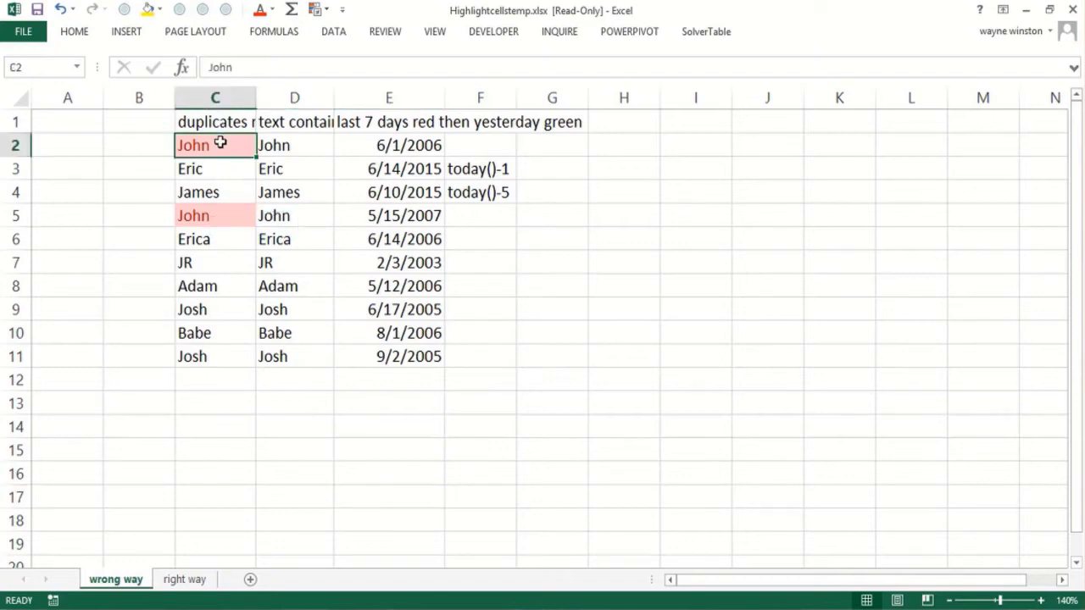
pyautogui.hotkey('ctrl', 'shift', 'Down')
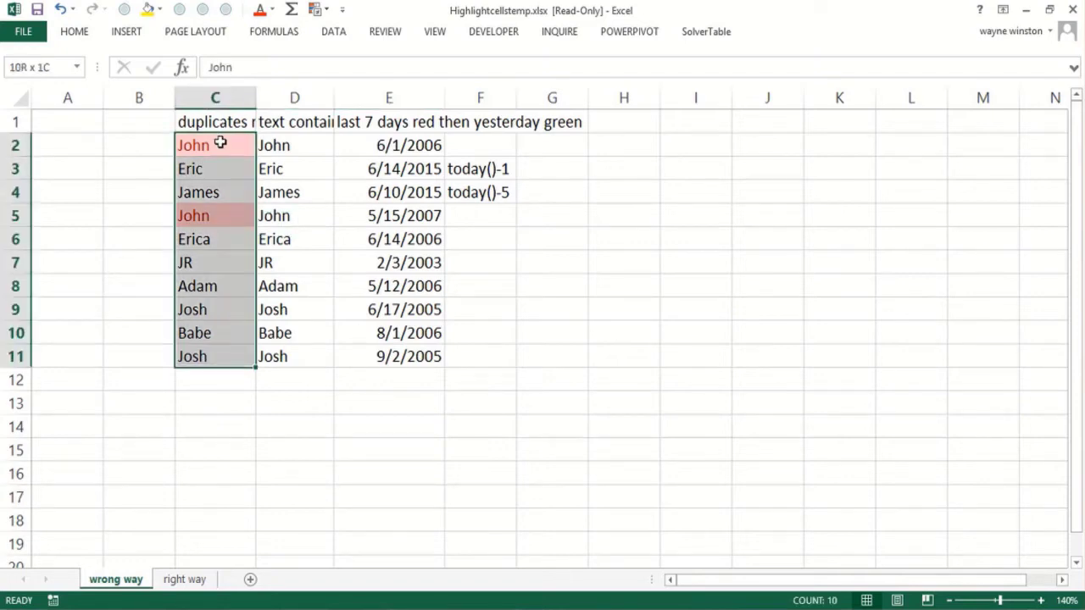
pyautogui.click(330, 12)
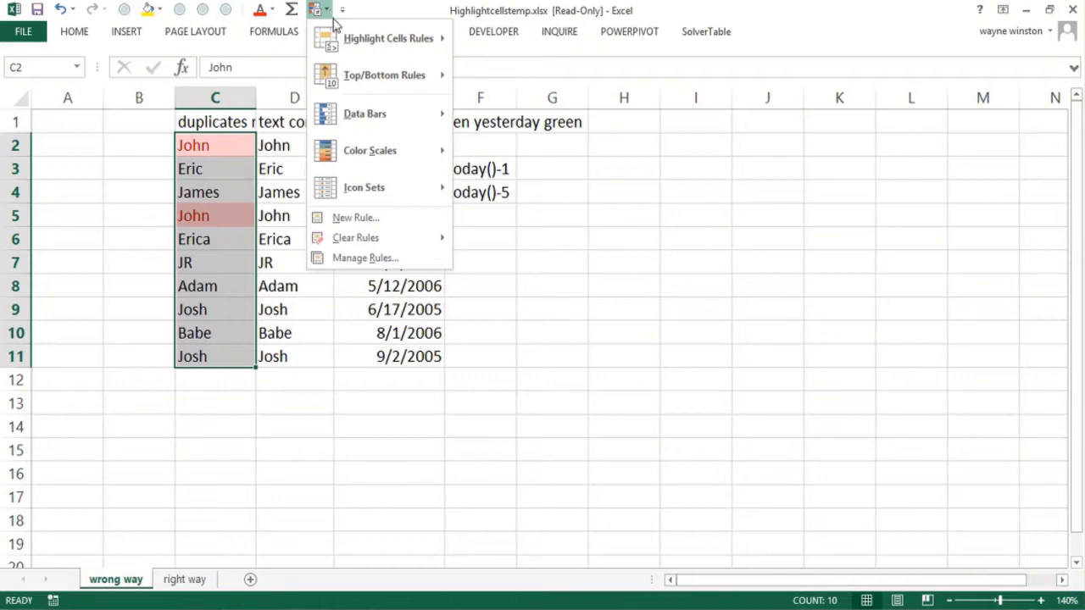
pyautogui.moveTo(355, 41)
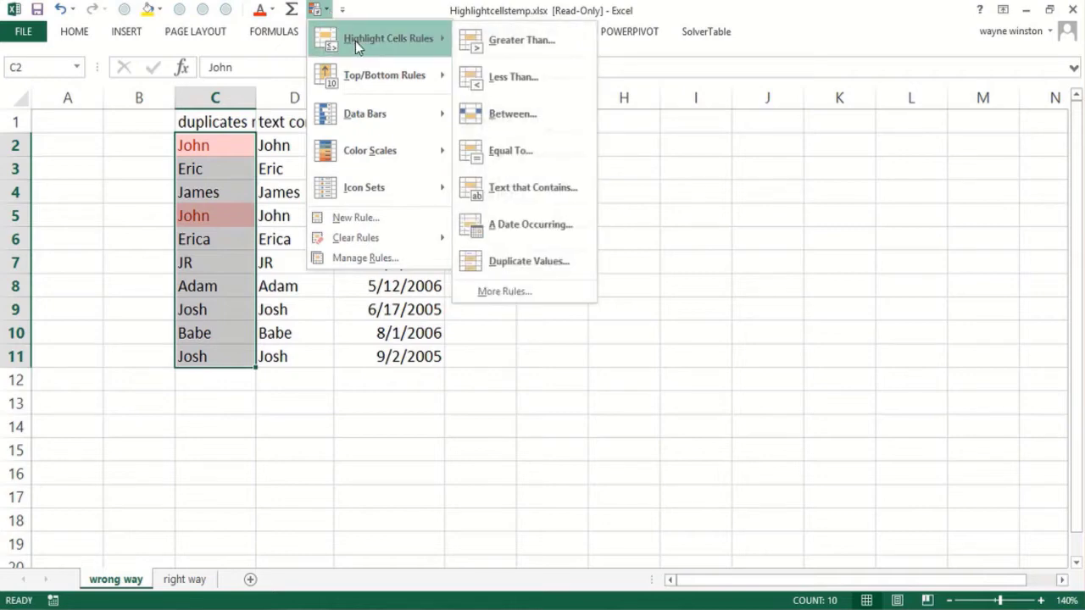
pyautogui.click(515, 260)
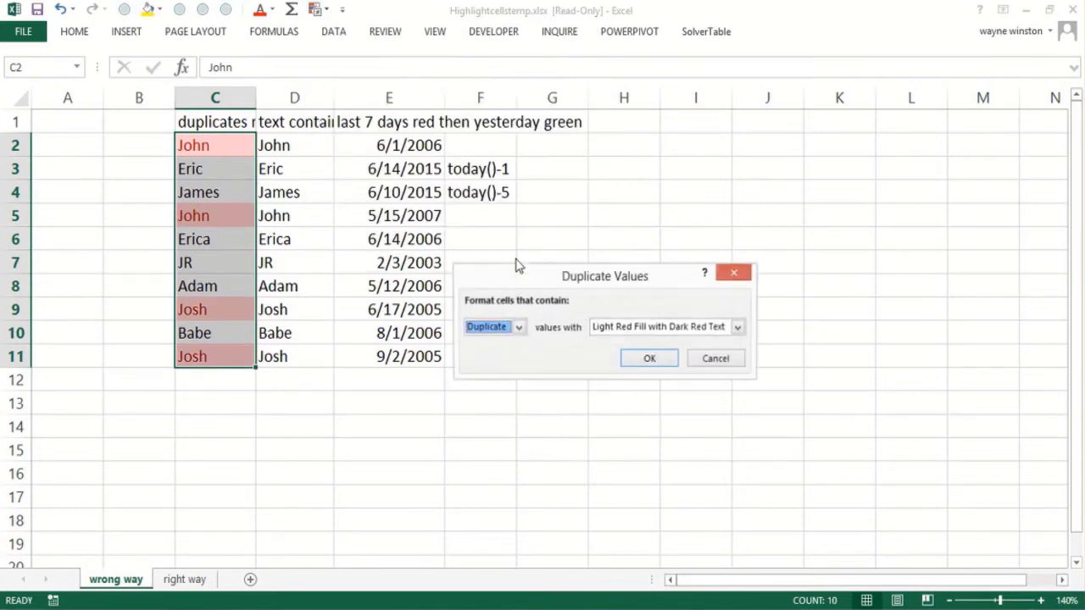
pyautogui.click(644, 360)
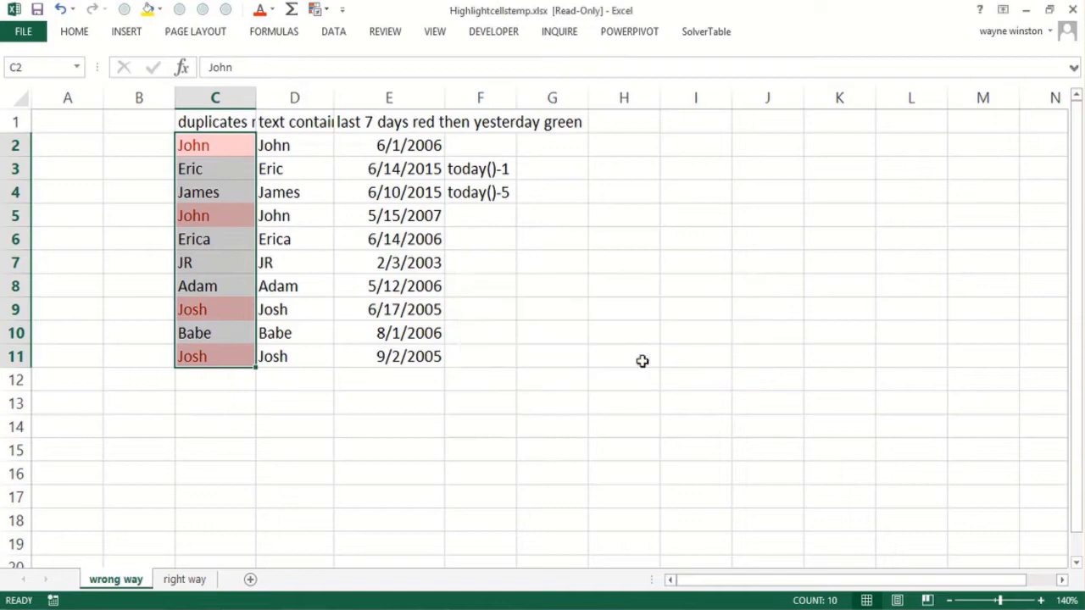
pyautogui.click(642, 361)
pyautogui.click(296, 426)
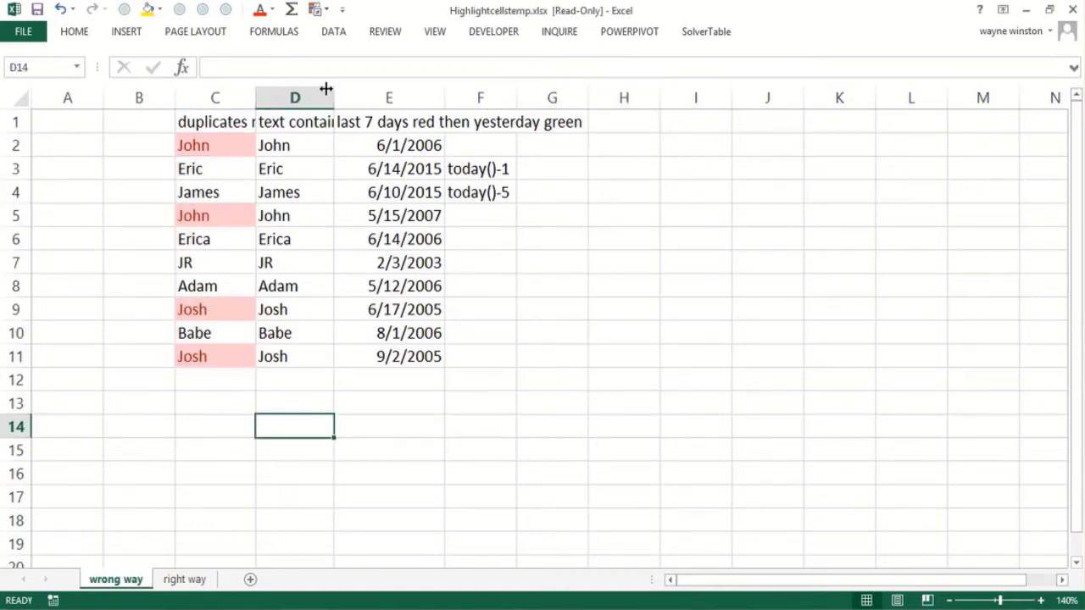
# - Widen column D to show more of its heading about the text to highlight
pyautogui.moveTo(334, 89); pyautogui.dragTo(377, 89)
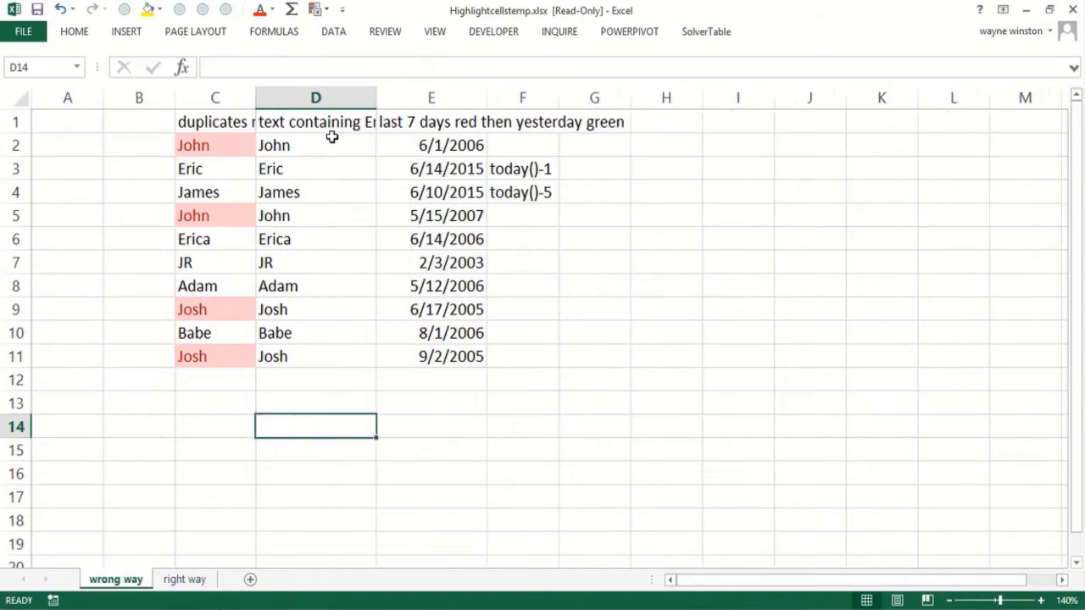
pyautogui.click(331, 140)
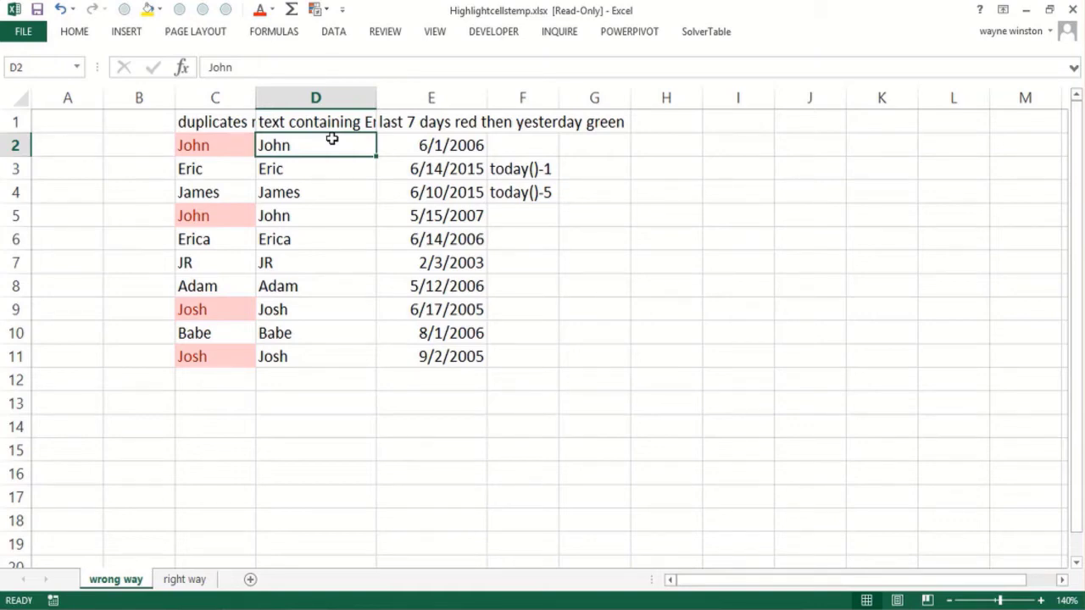
pyautogui.moveTo(376, 97); pyautogui.dragTo(403, 101)
pyautogui.click(343, 168)
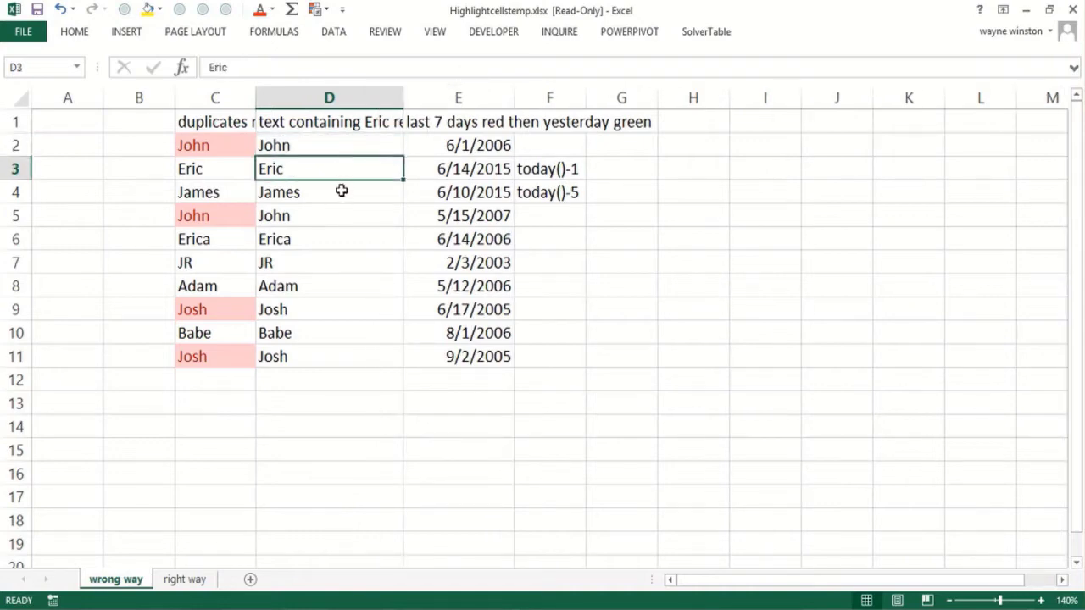
pyautogui.click(342, 192)
pyautogui.click(342, 172)
pyautogui.click(343, 194)
pyautogui.click(344, 167)
pyautogui.click(354, 189)
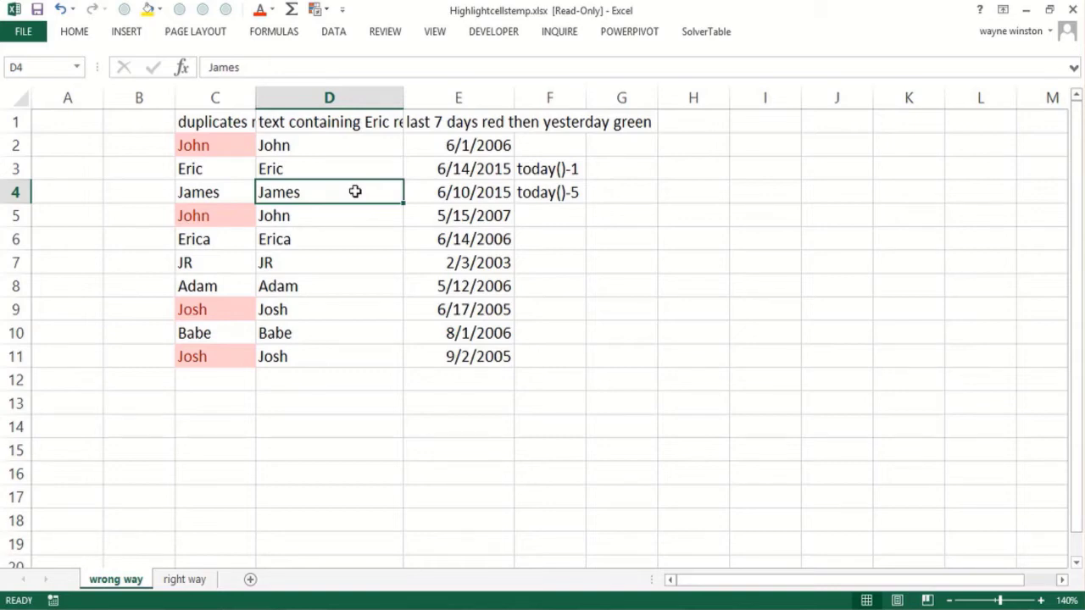
# - Highlight the cells in D2:D11 that contain the first name given in the column's heading, using Light Red Fill with Dark Red Text
pyautogui.moveTo(337, 145); pyautogui.dragTo(369, 351)
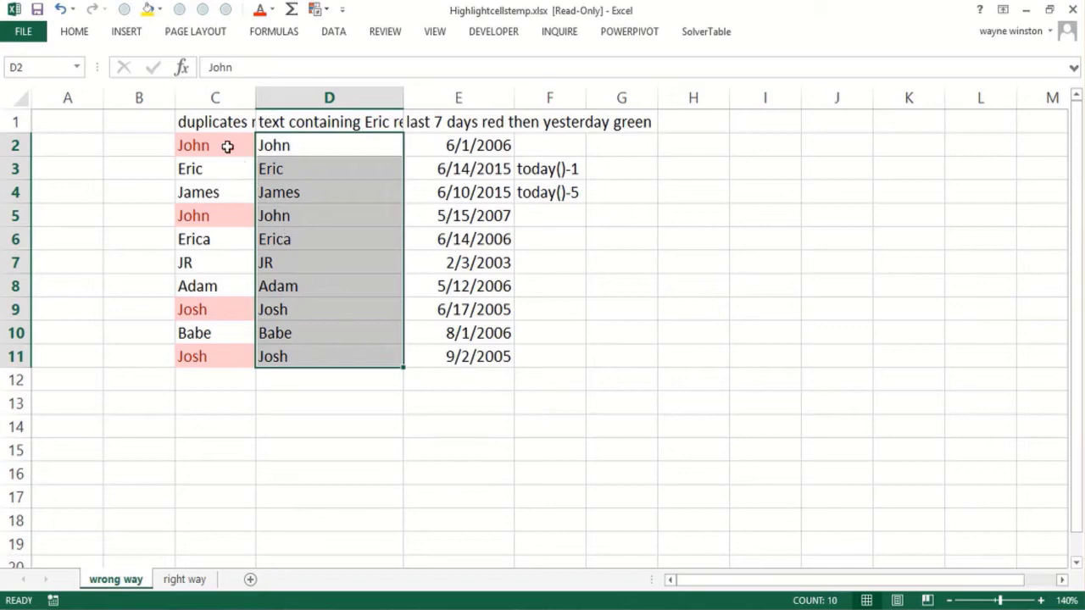
pyautogui.click(76, 37)
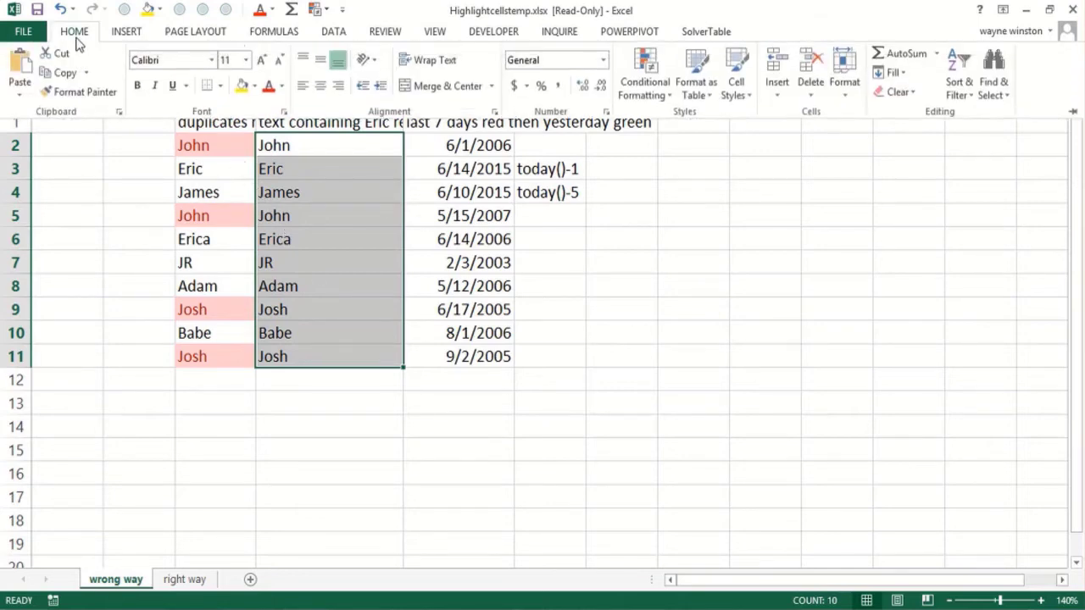
pyautogui.click(327, 10)
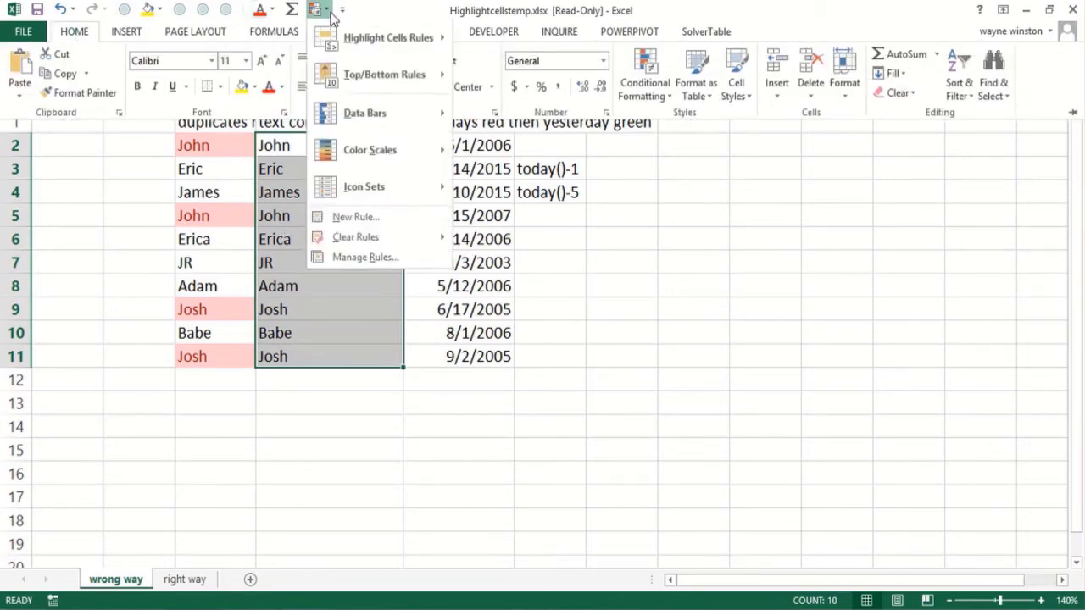
pyautogui.moveTo(361, 54)
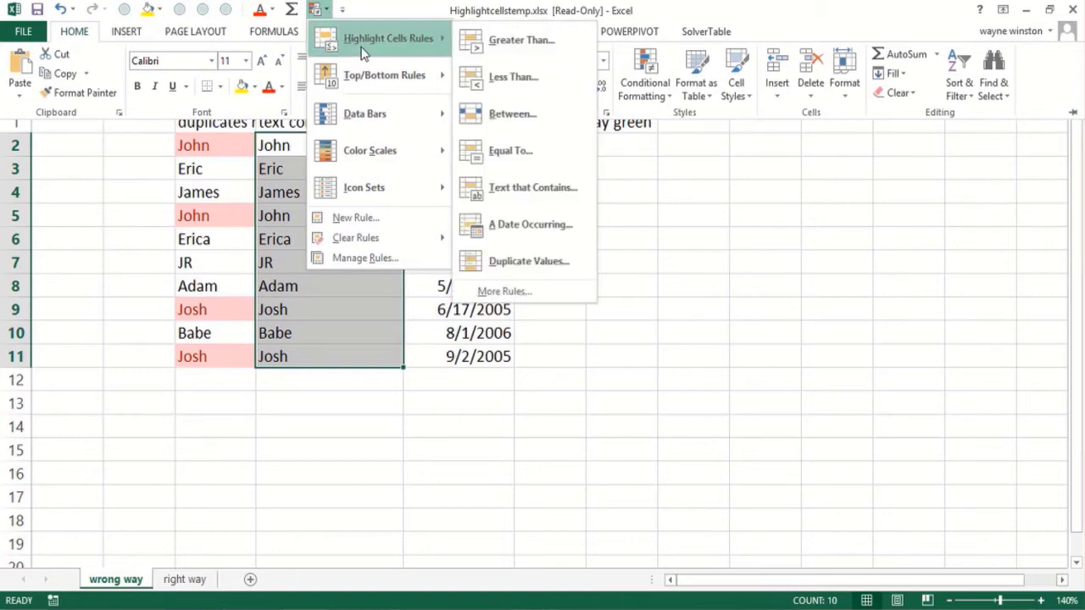
pyautogui.click(521, 186)
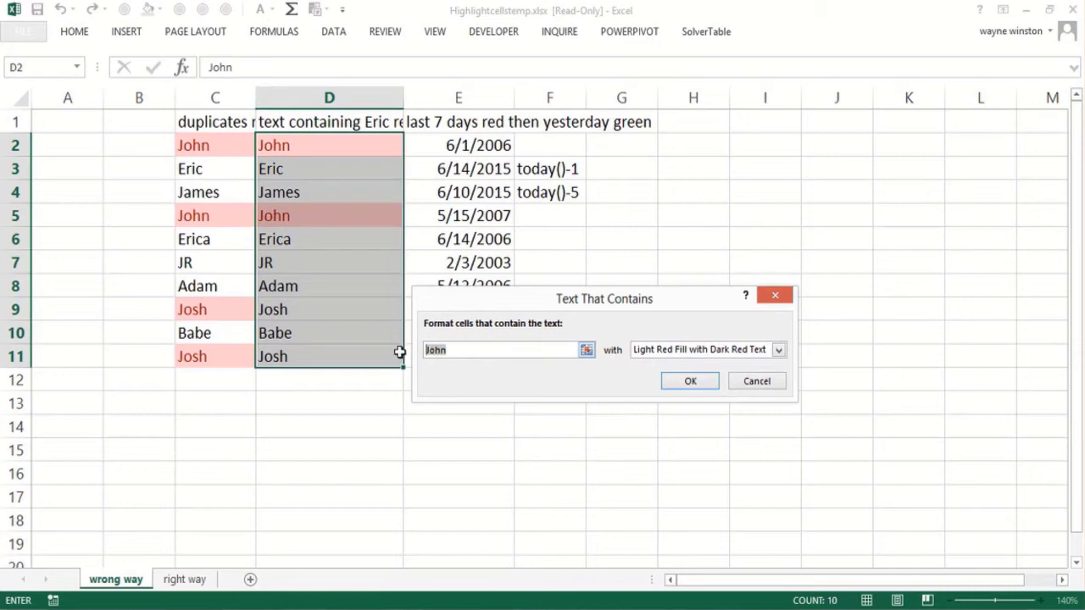
pyautogui.write('eric')
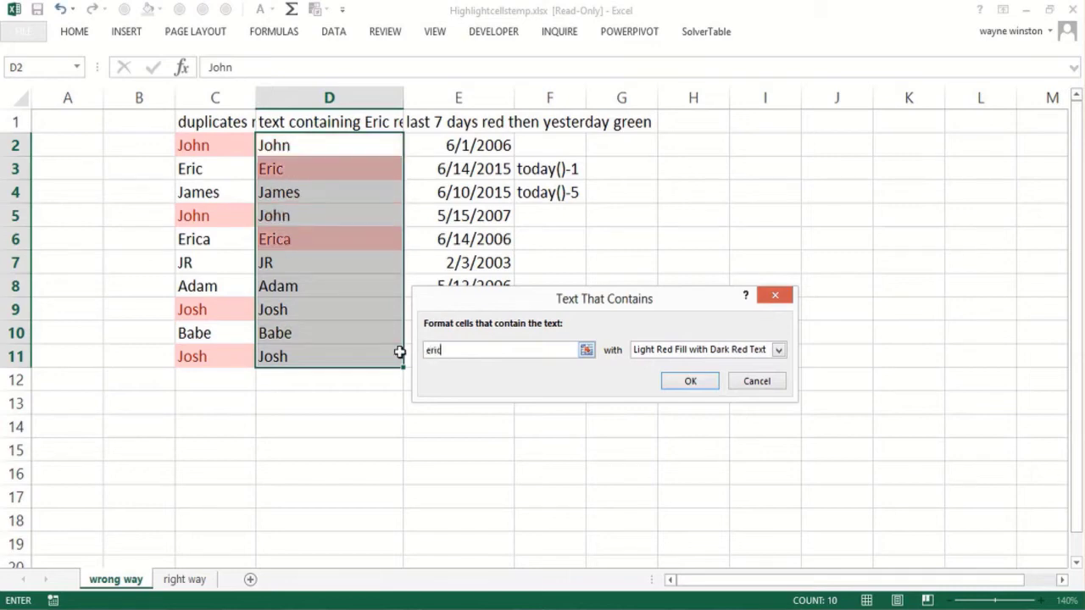
pyautogui.click(684, 375)
pyautogui.moveTo(547, 409); pyautogui.dragTo(511, 414)
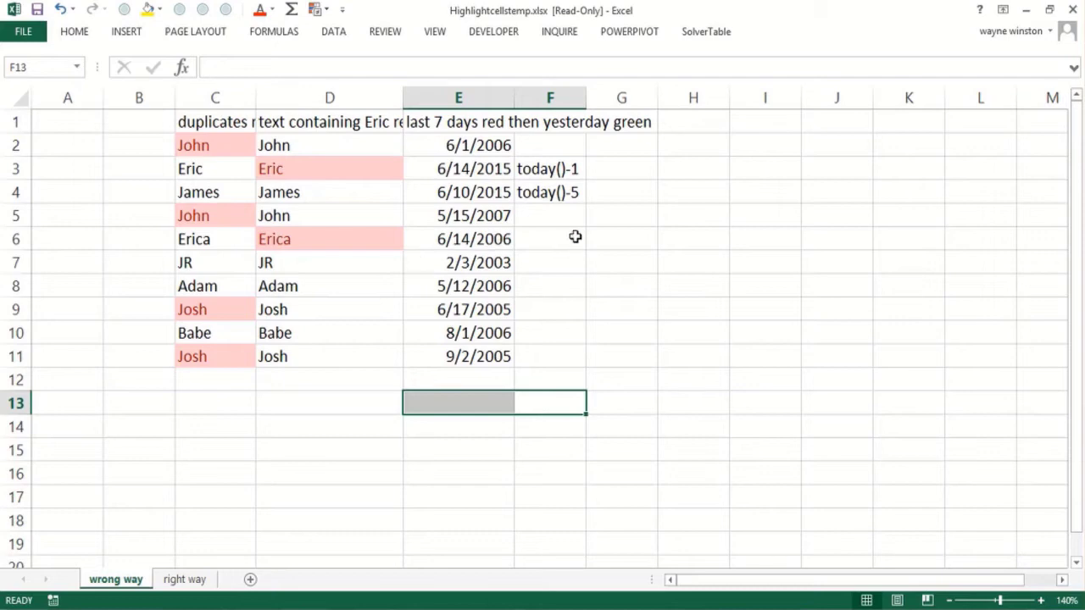
# - Widen column E and examine the date formulas in E3 and E4 against their notes in column F
pyautogui.moveTo(511, 94); pyautogui.dragTo(547, 100)
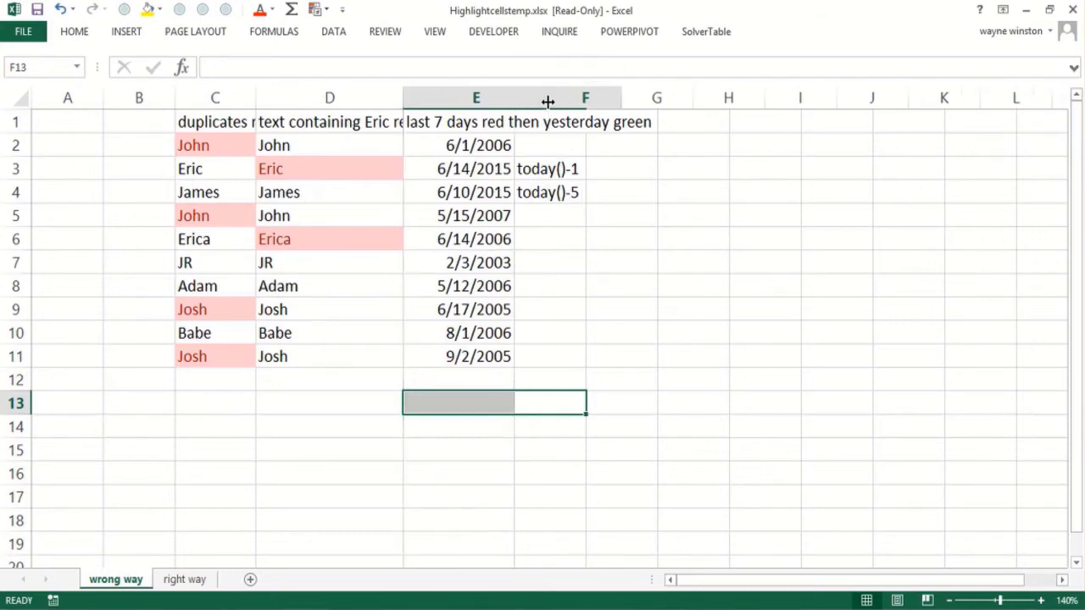
pyautogui.click(580, 167)
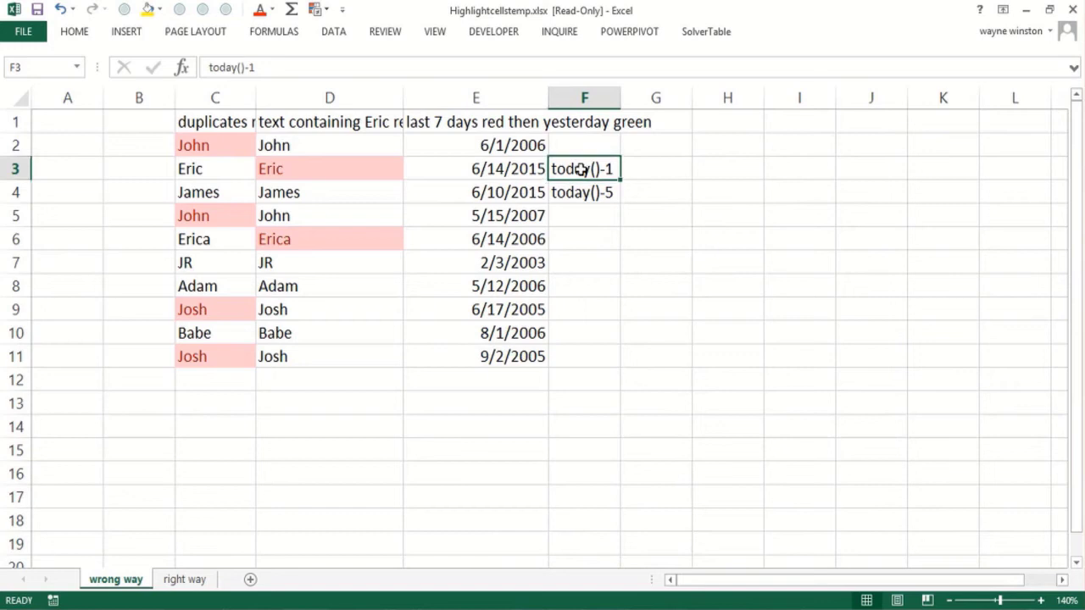
pyautogui.click(526, 172)
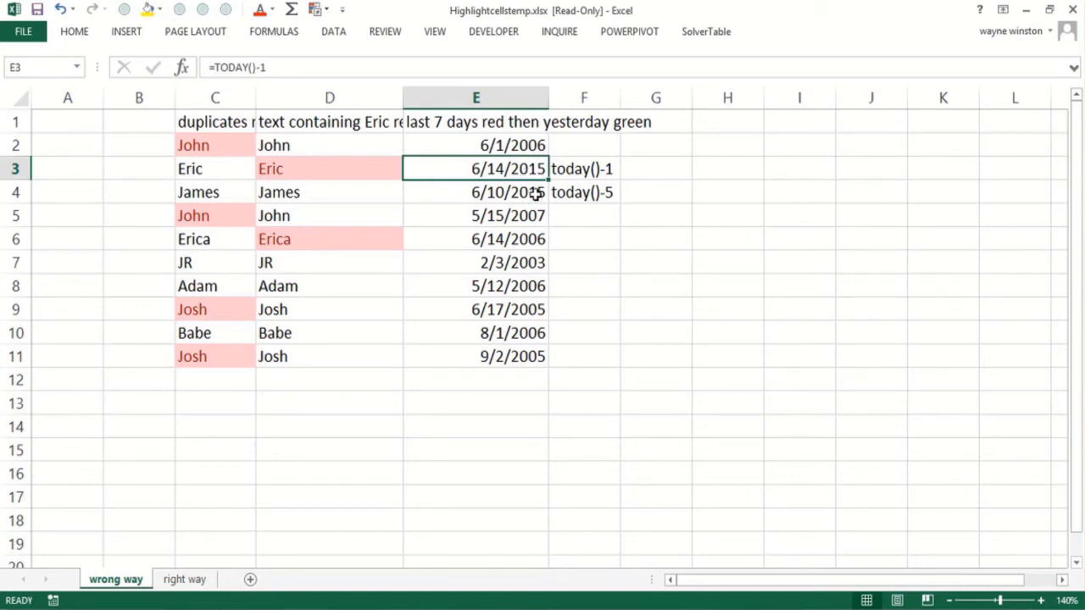
pyautogui.click(537, 193)
pyautogui.click(534, 174)
pyautogui.click(538, 192)
pyautogui.click(563, 192)
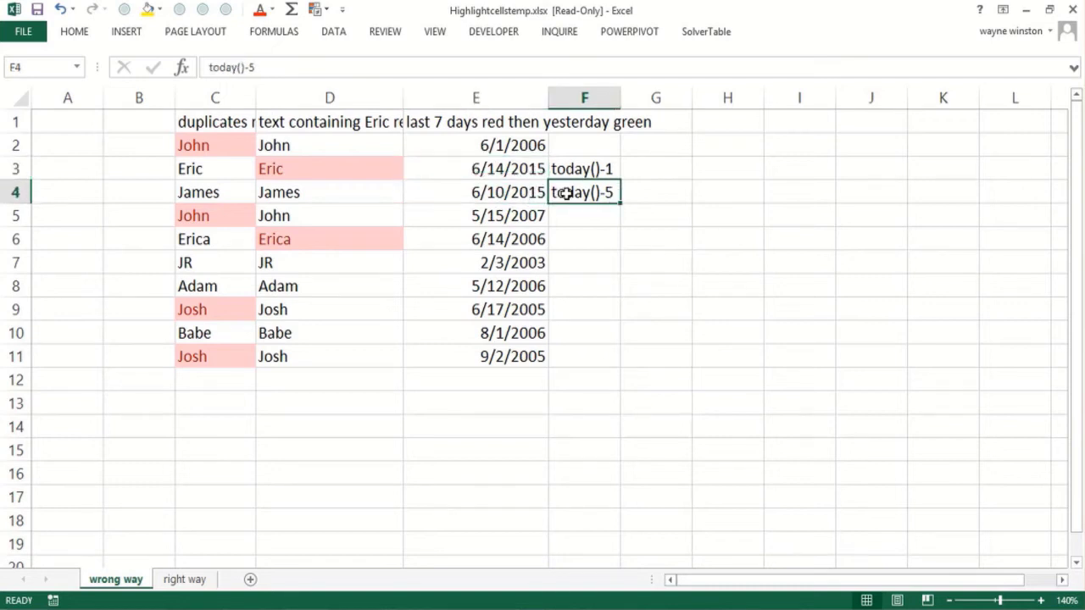
pyautogui.click(540, 194)
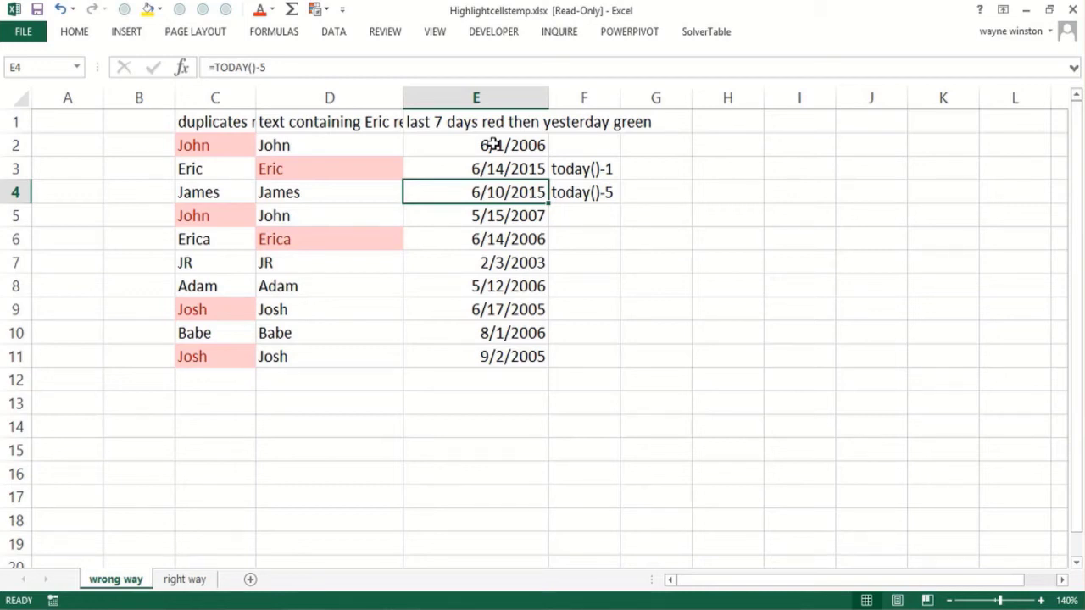
pyautogui.press('Up')
pyautogui.press('Up')
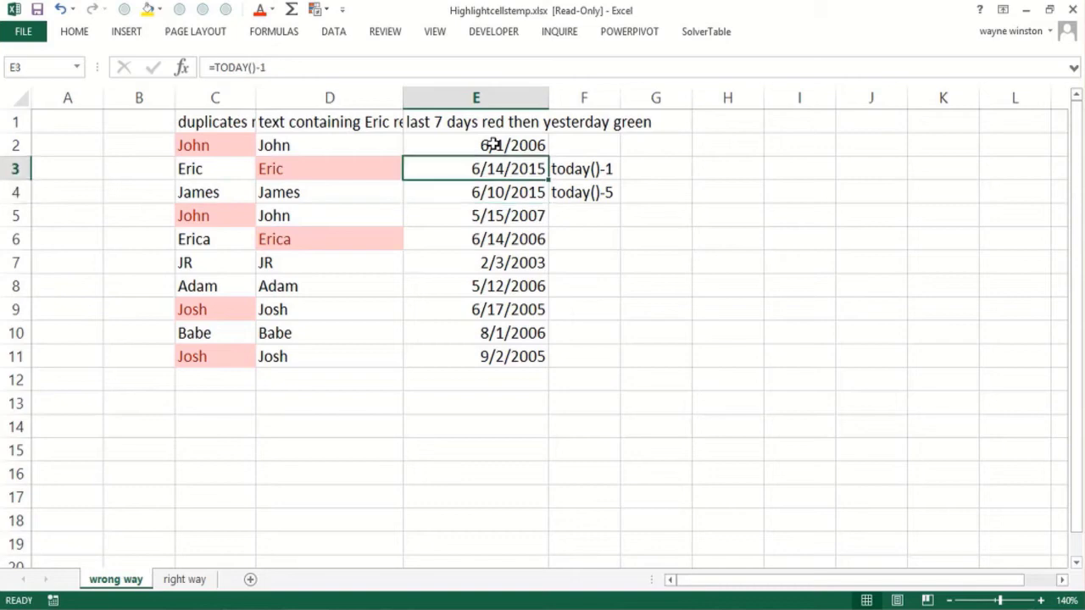
pyautogui.hotkey('shift', 'Down')
pyautogui.hotkey('shift', 'Down')
pyautogui.hotkey('shift', 'Down')
pyautogui.hotkey('shift', 'Down')
pyautogui.hotkey('shift', 'Down')
pyautogui.hotkey('shift', 'Down')
pyautogui.hotkey('shift', 'Down')
pyautogui.hotkey('shift', 'Down')
pyautogui.hotkey('shift', 'Down')
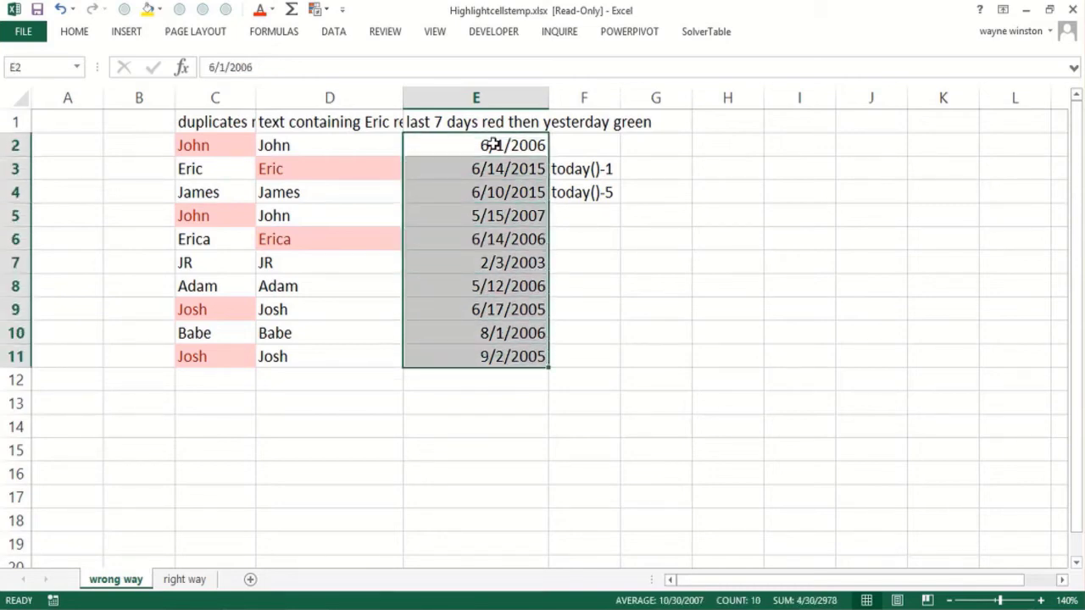
# - Enter the workbook file name Highlightcellstemp.xlsx as a note in cell H5
pyautogui.click(718, 224)
pyautogui.write('High')
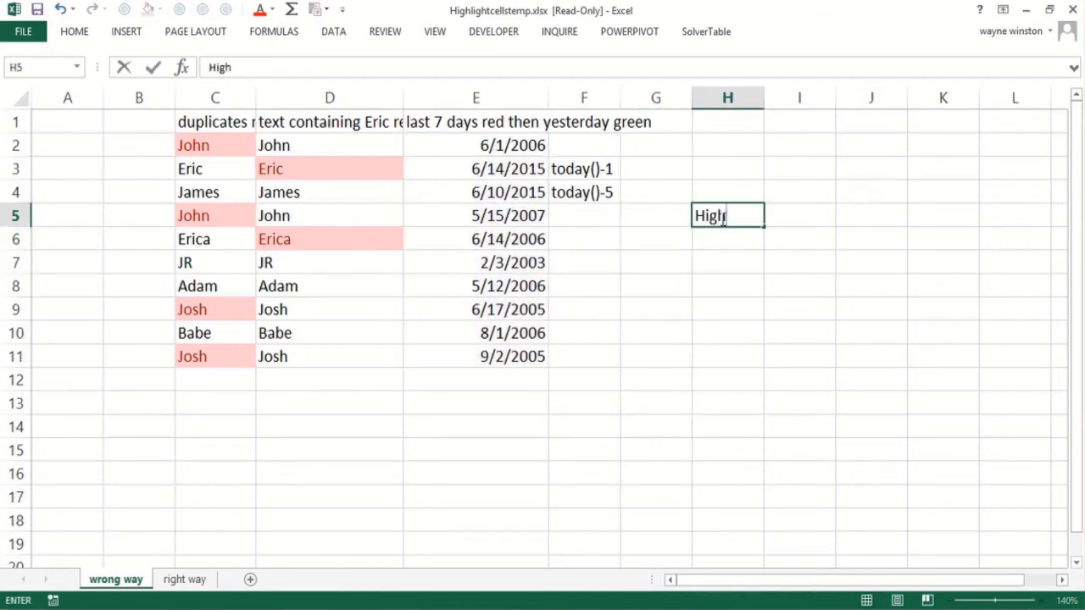
pyautogui.write('loghtc')
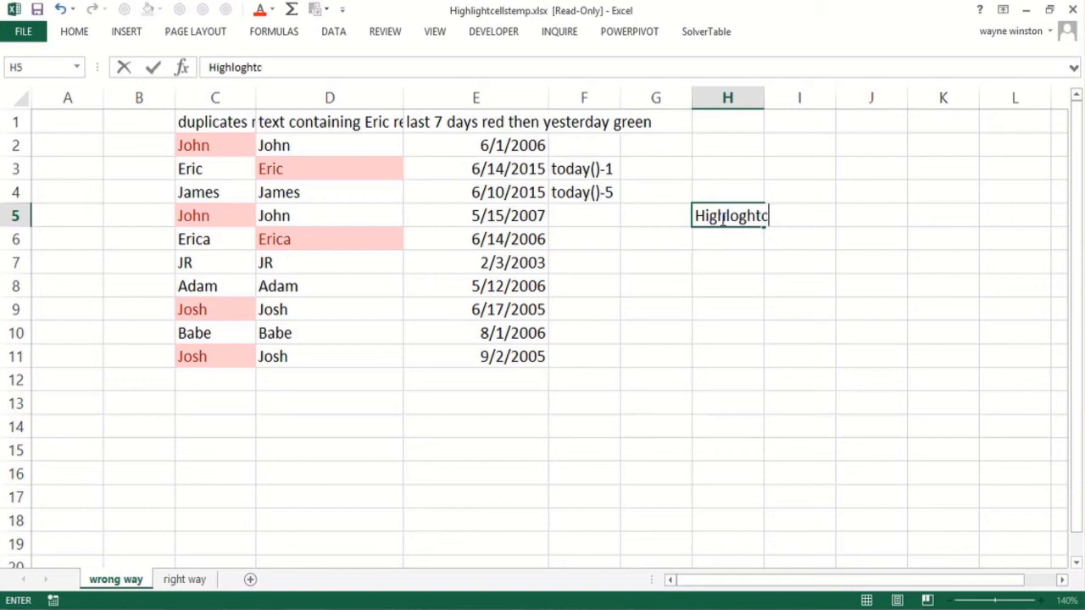
pyautogui.press('BackSpace')
pyautogui.press('BackSpace')
pyautogui.press('BackSpace')
pyautogui.press('BackSpace')
pyautogui.press('BackSpace')
pyautogui.press('BackSpace')
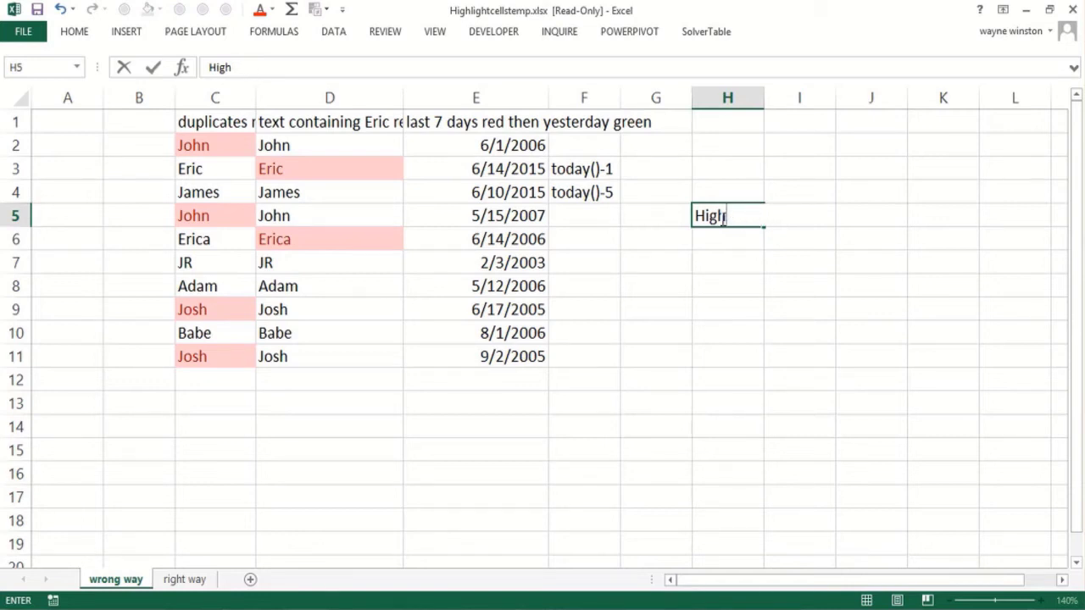
pyautogui.write('lightce')
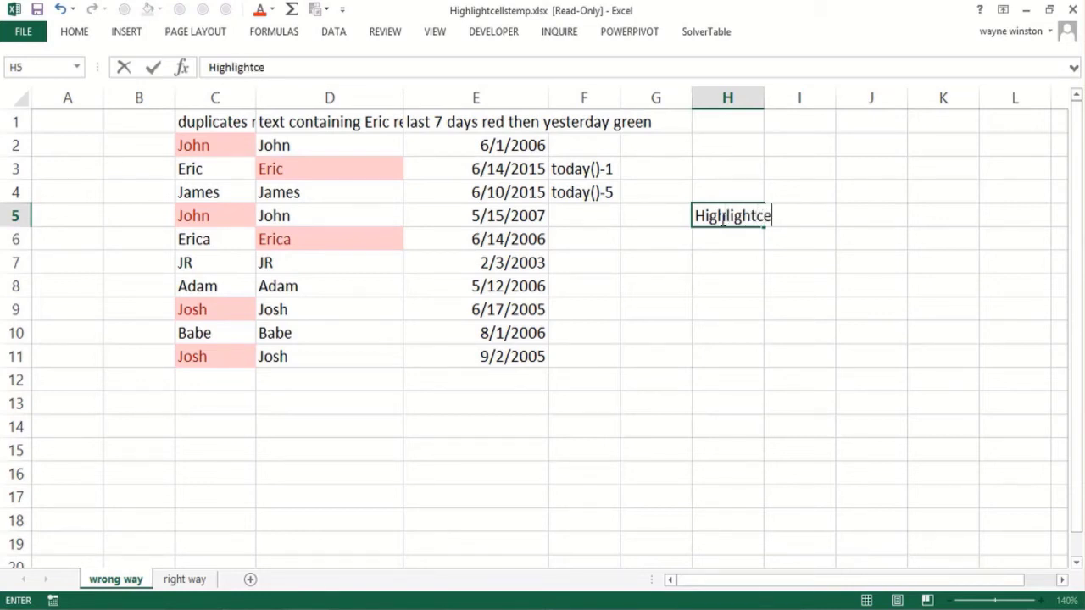
pyautogui.write('llstemp')
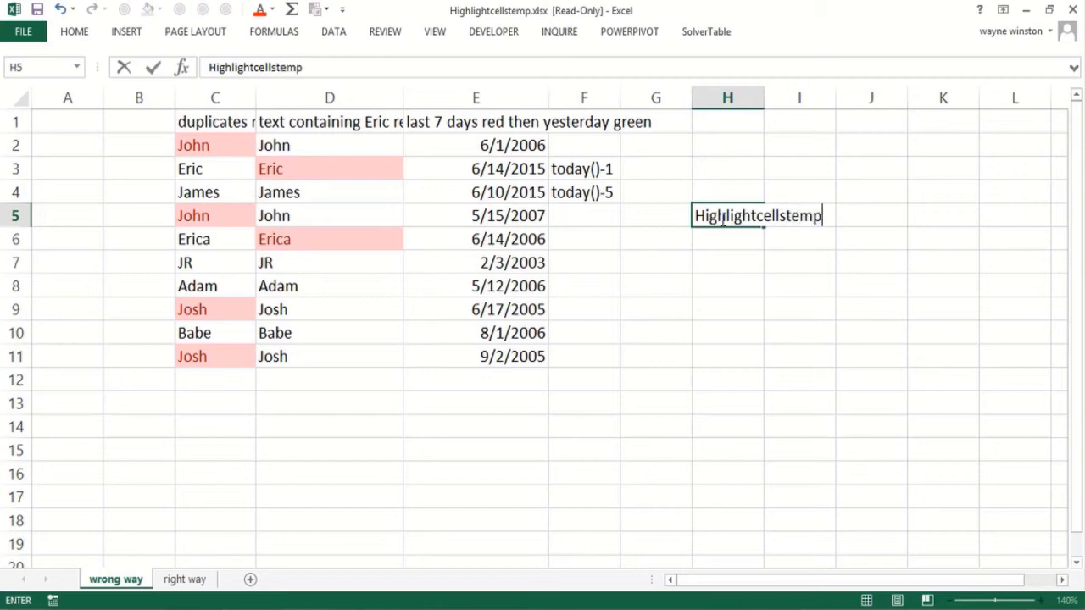
pyautogui.write('.xlsx')
pyautogui.press('Return')
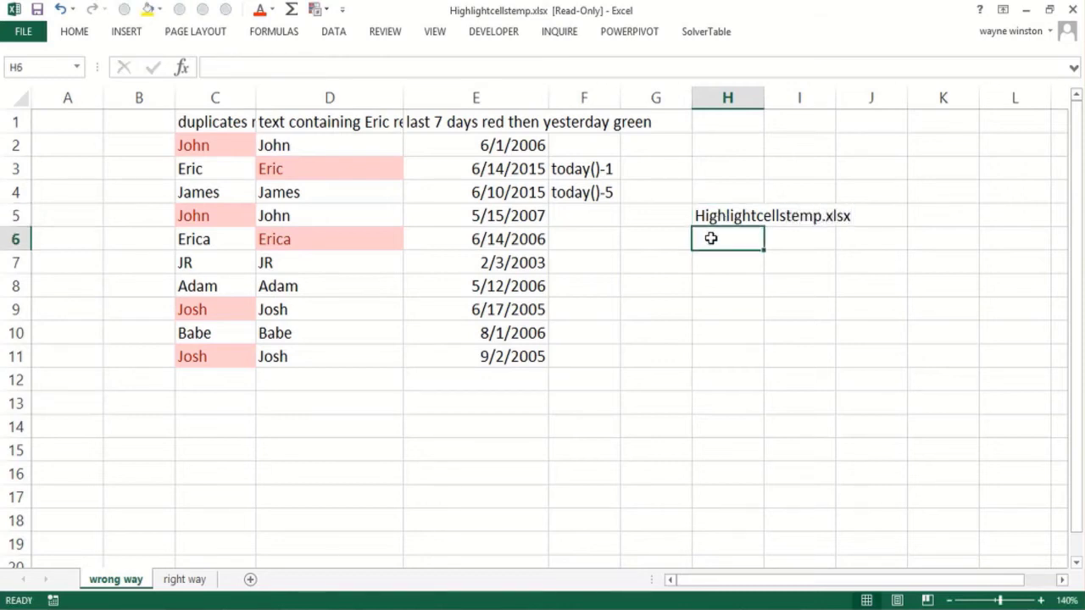
# - Add the note "Manage rules" in cell H6, directly below the file name
pyautogui.write('Manage')
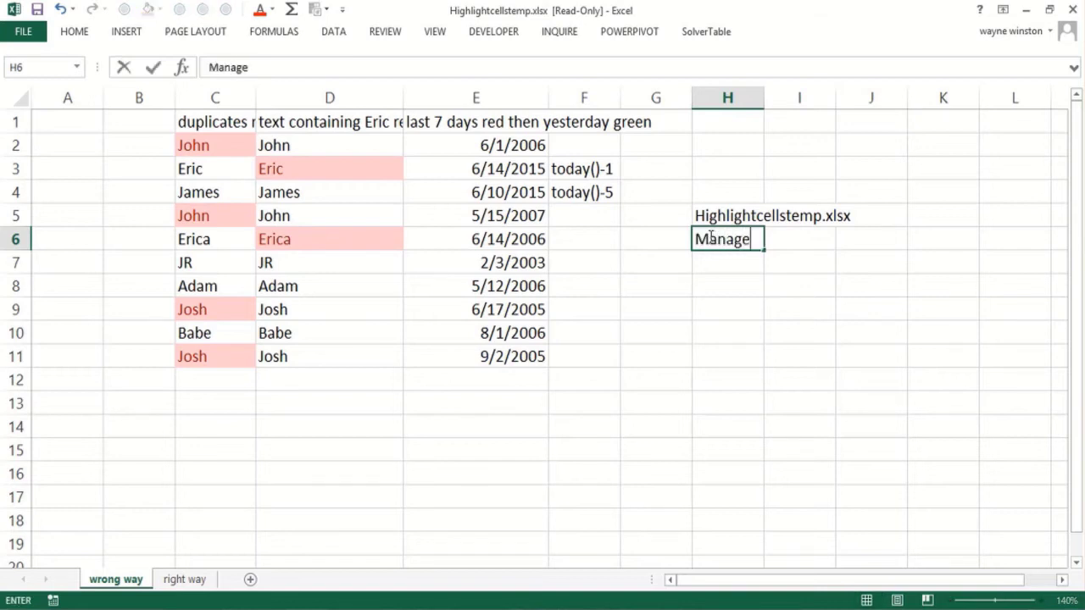
pyautogui.write(' rules')
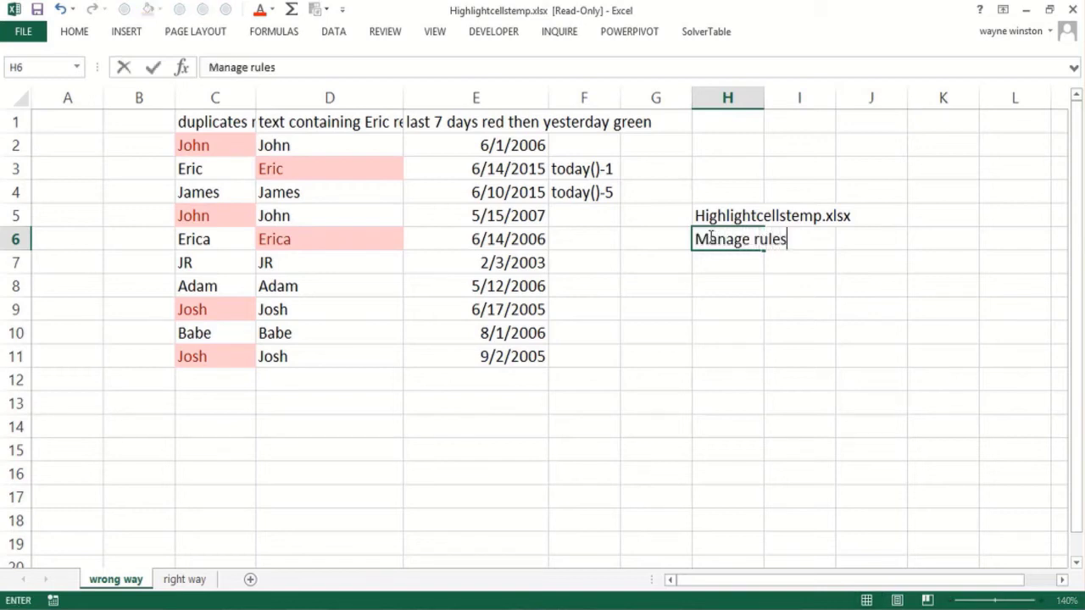
pyautogui.hotkey('ctrl', 'Return')
pyautogui.press('Down')
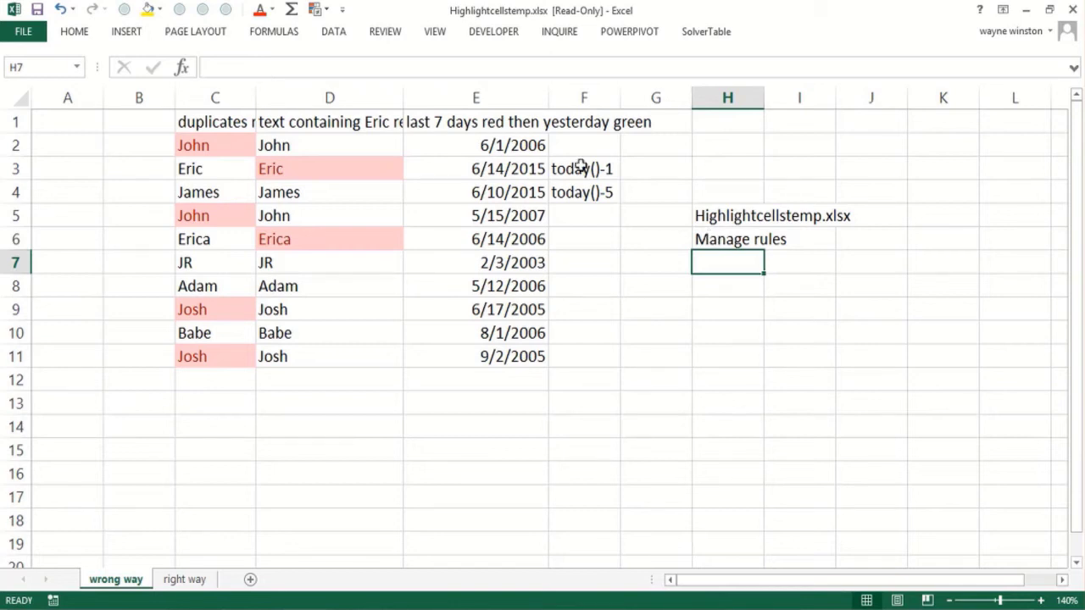
# - Highlight the dates in E2:E11 that occur Yesterday with Green Fill with Dark Green Text
pyautogui.click(502, 145)
pyautogui.moveTo(502, 144); pyautogui.dragTo(504, 356)
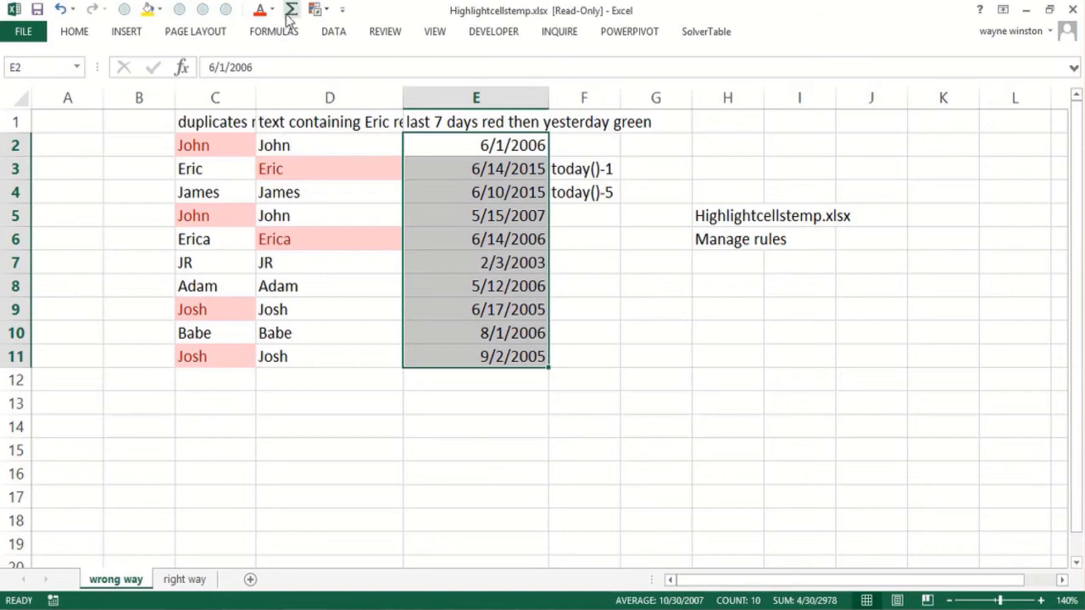
pyautogui.click(329, 10)
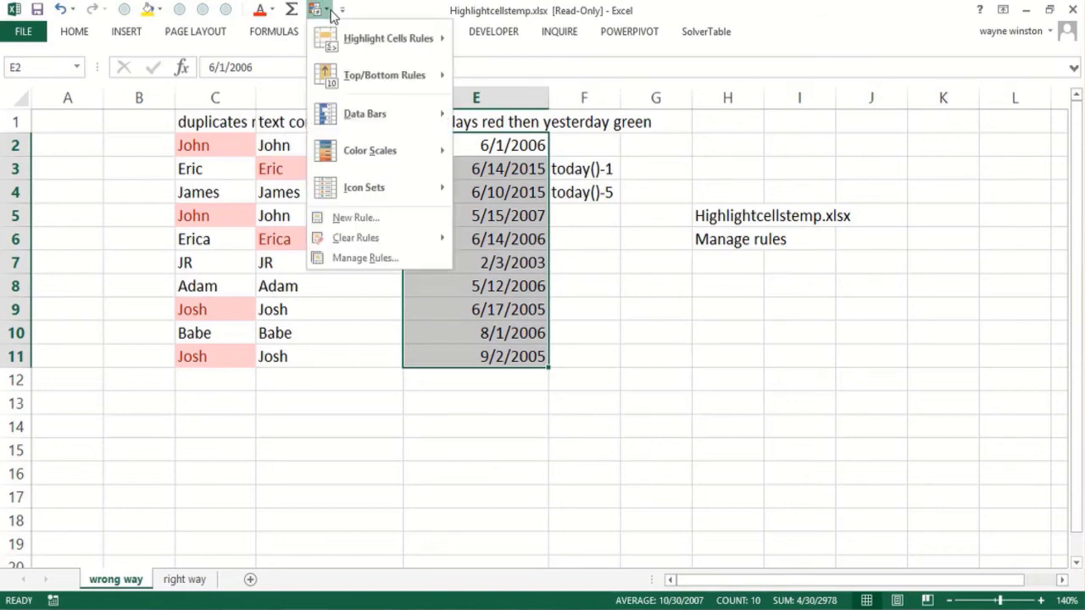
pyautogui.moveTo(341, 35)
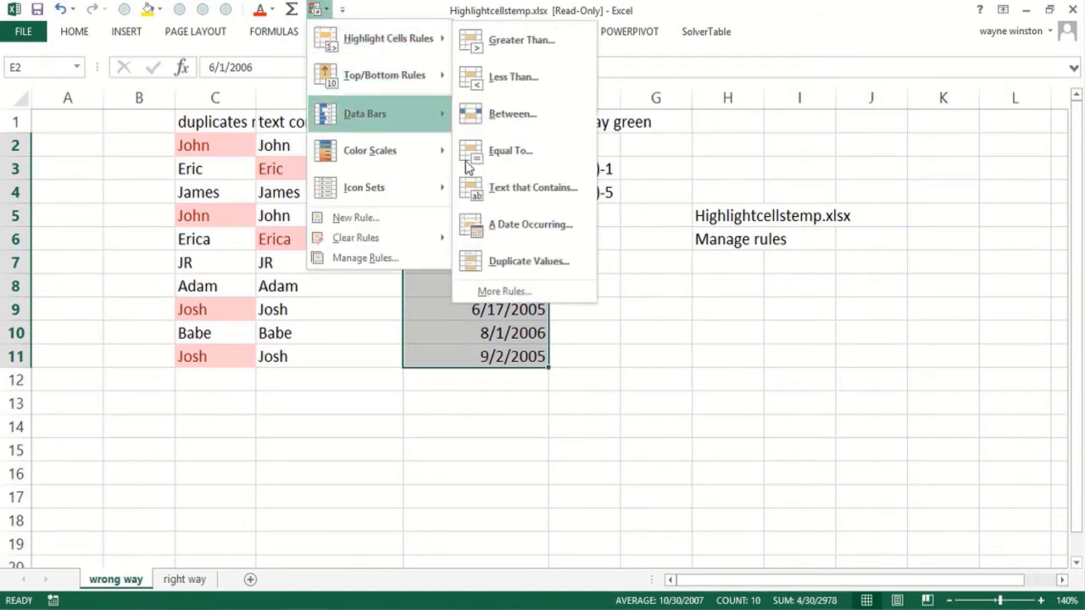
pyautogui.click(520, 223)
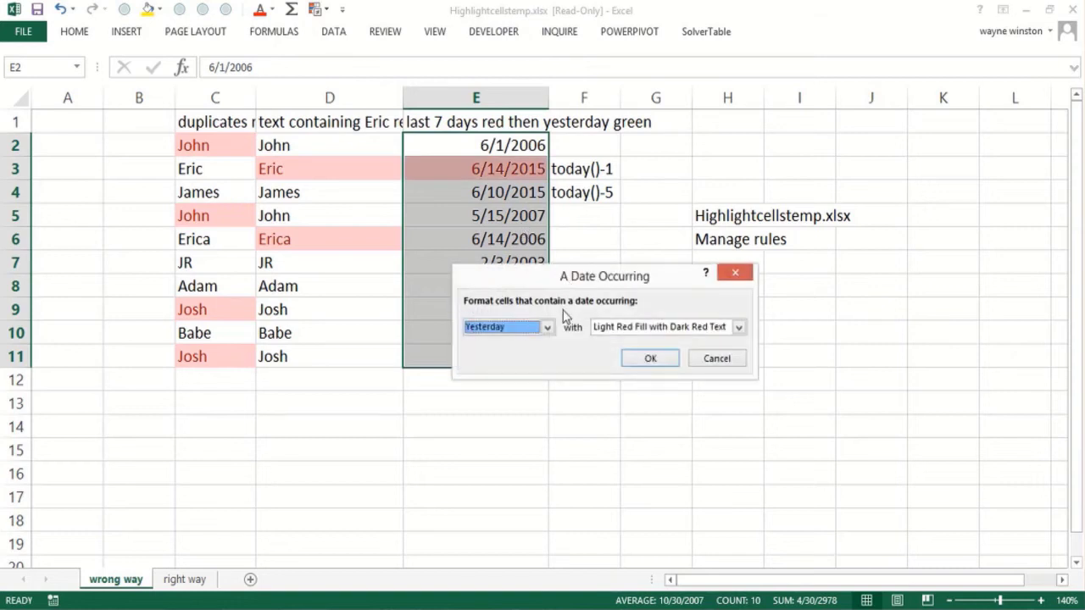
pyautogui.click(548, 328)
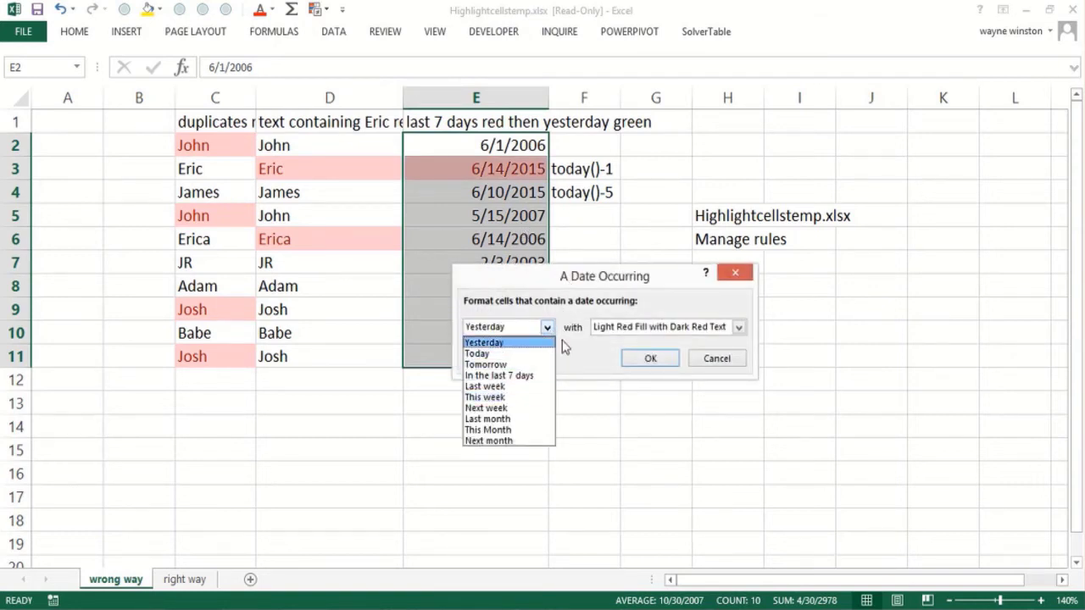
pyautogui.click(739, 328)
pyautogui.click(739, 328)
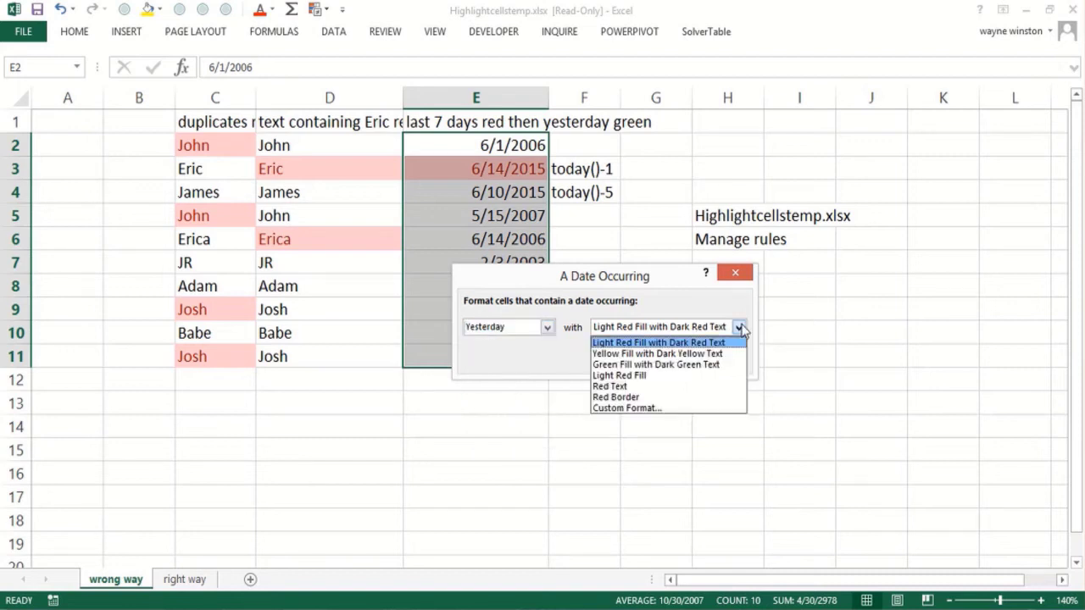
pyautogui.click(692, 365)
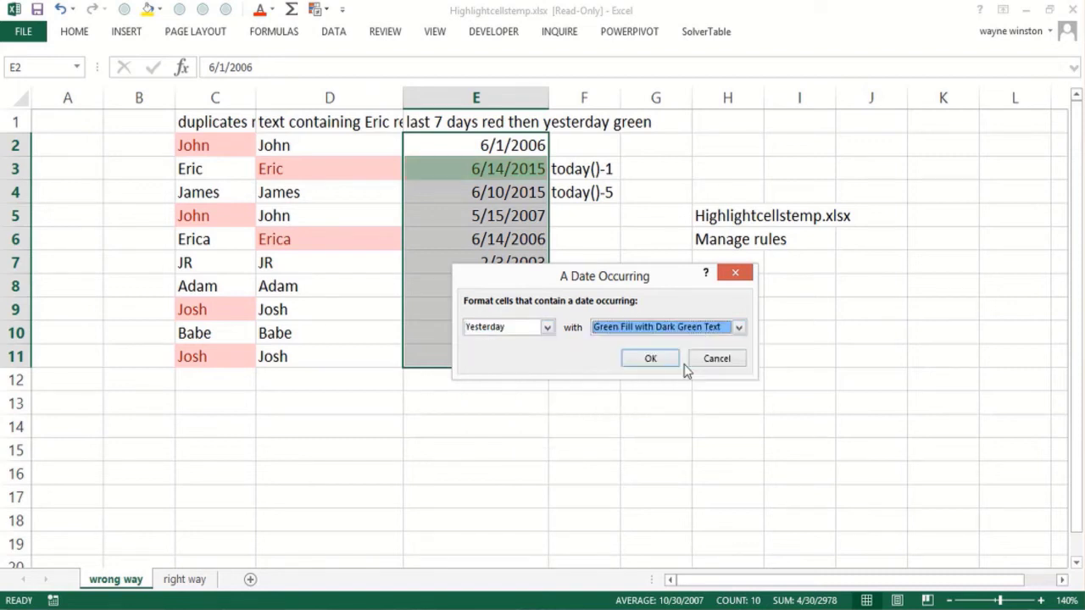
pyautogui.click(650, 361)
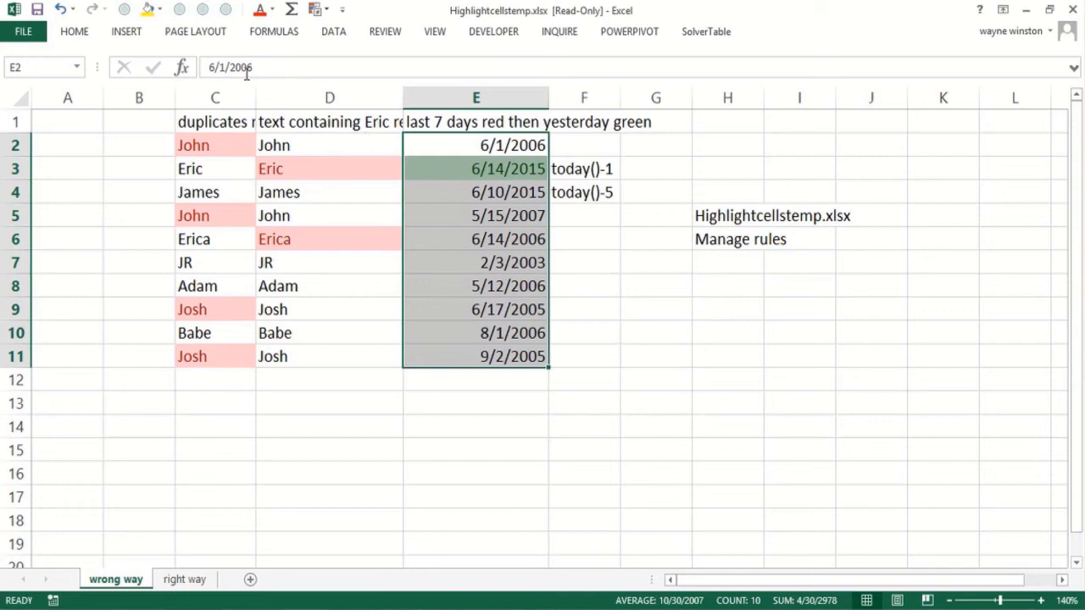
# - Add a second date rule to E2:E11 that highlights dates In the last 7 days with Light Red Fill with Dark Red Text
pyautogui.click(317, 9)
pyautogui.moveTo(348, 49)
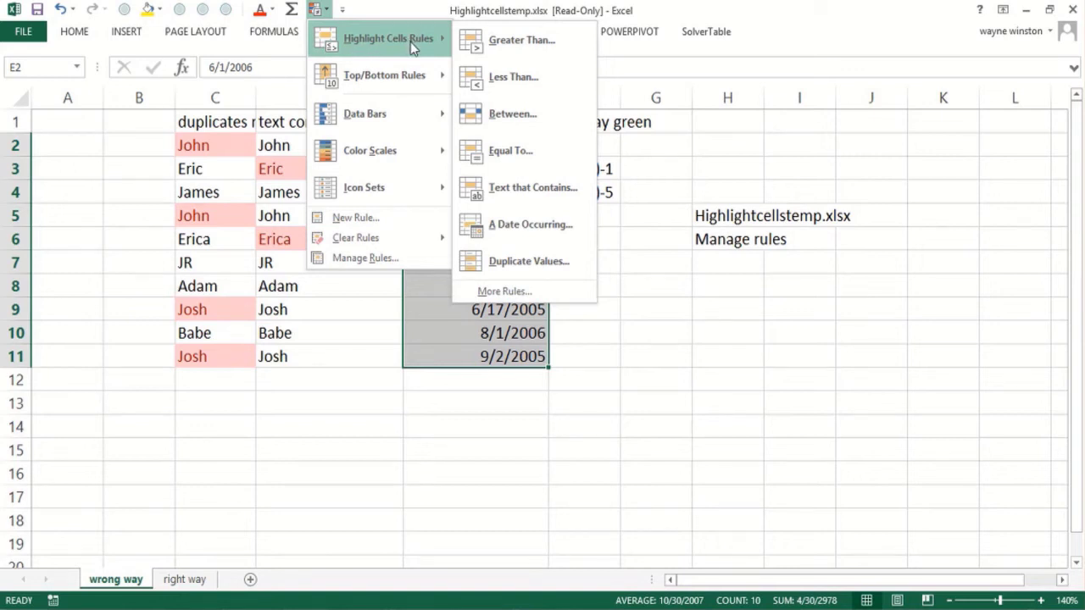
pyautogui.click(501, 222)
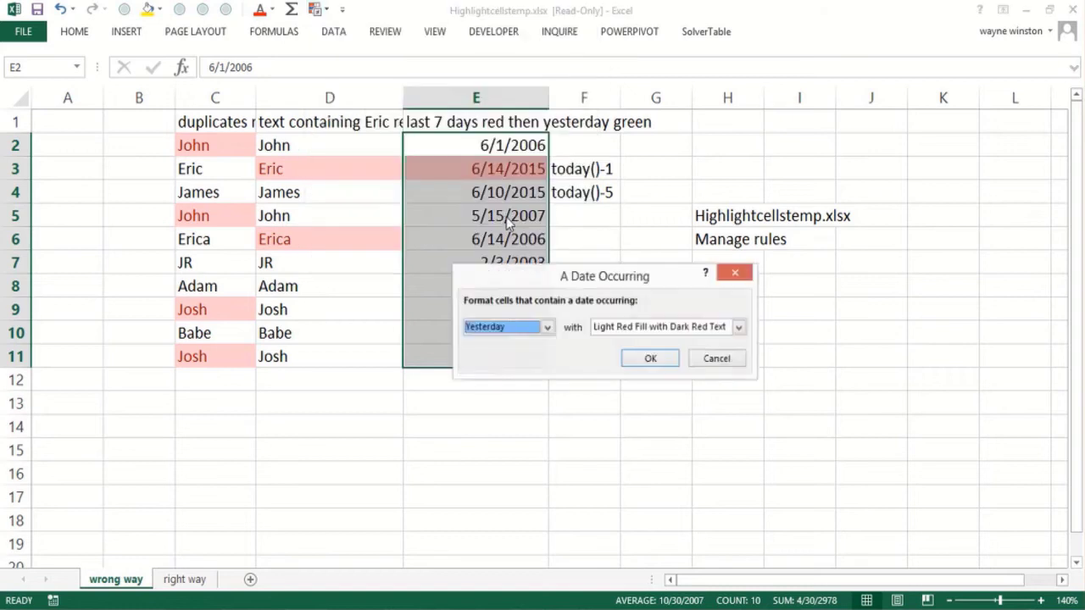
pyautogui.click(548, 328)
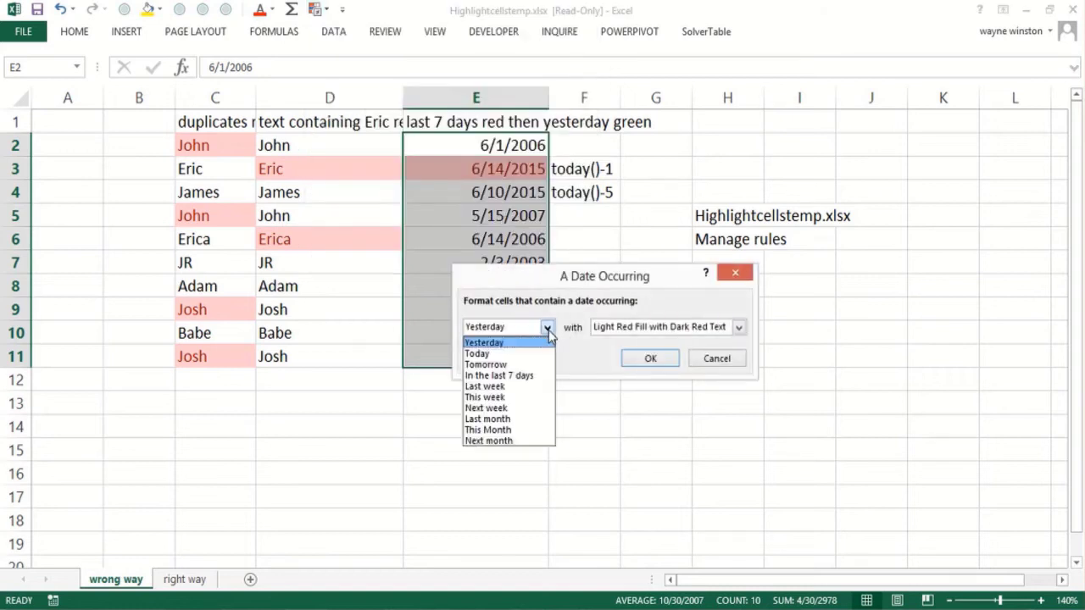
pyautogui.click(504, 378)
pyautogui.click(649, 361)
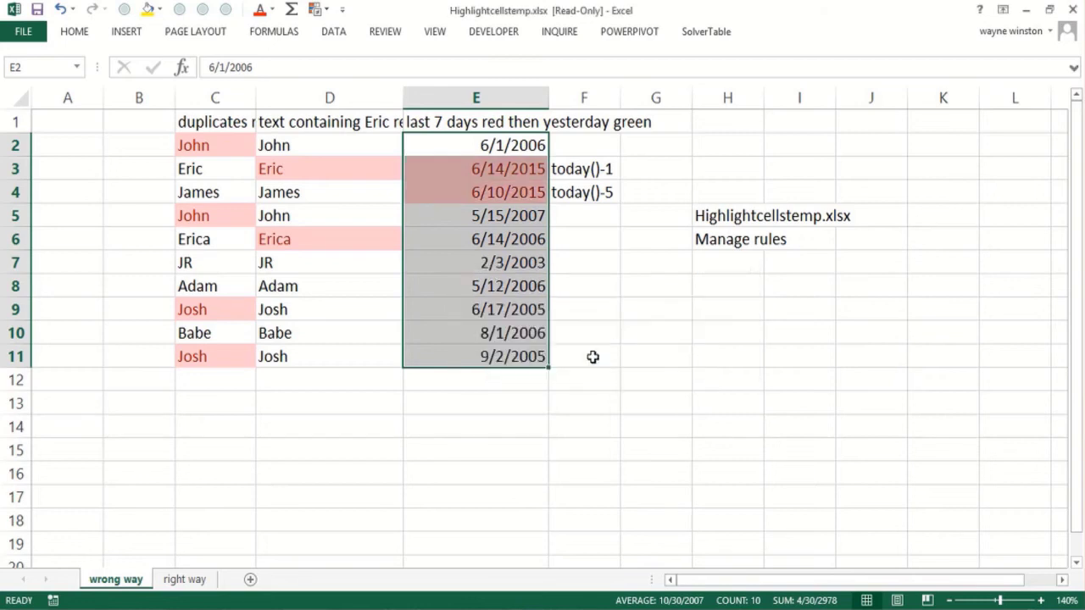
pyautogui.click(593, 356)
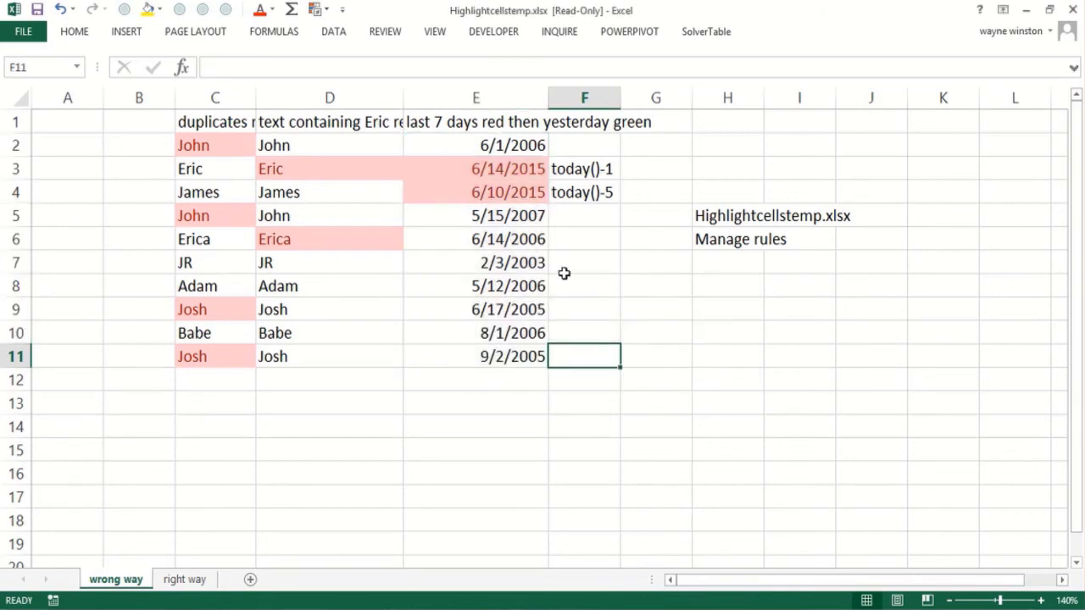
# - Check the date formulas in E3 and E4, and reorder the rules for E3 so Last 7 days comes below Yesterday
pyautogui.click(527, 169)
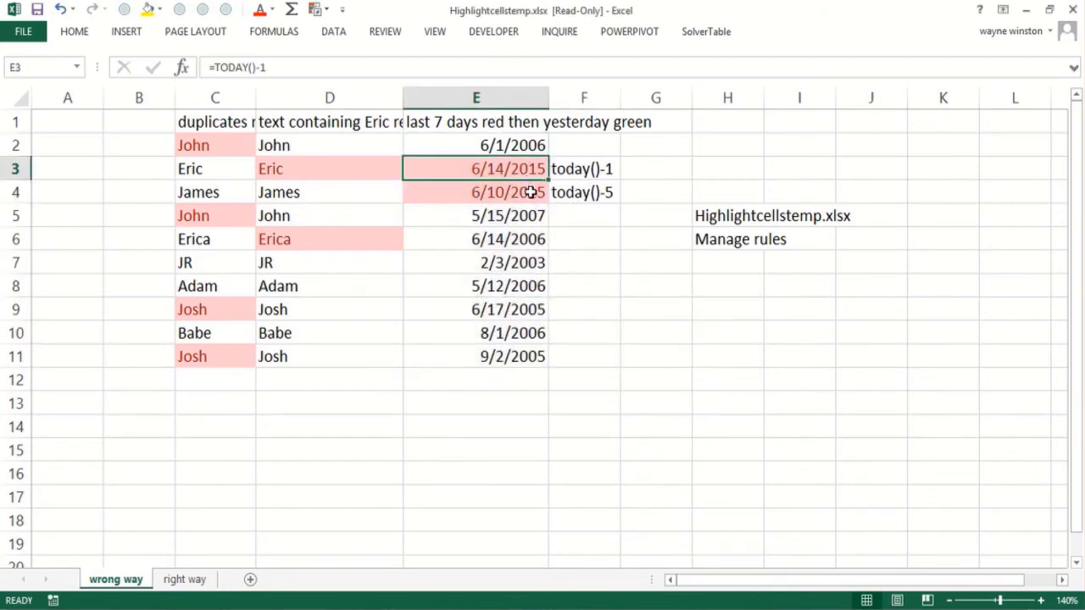
pyautogui.click(530, 192)
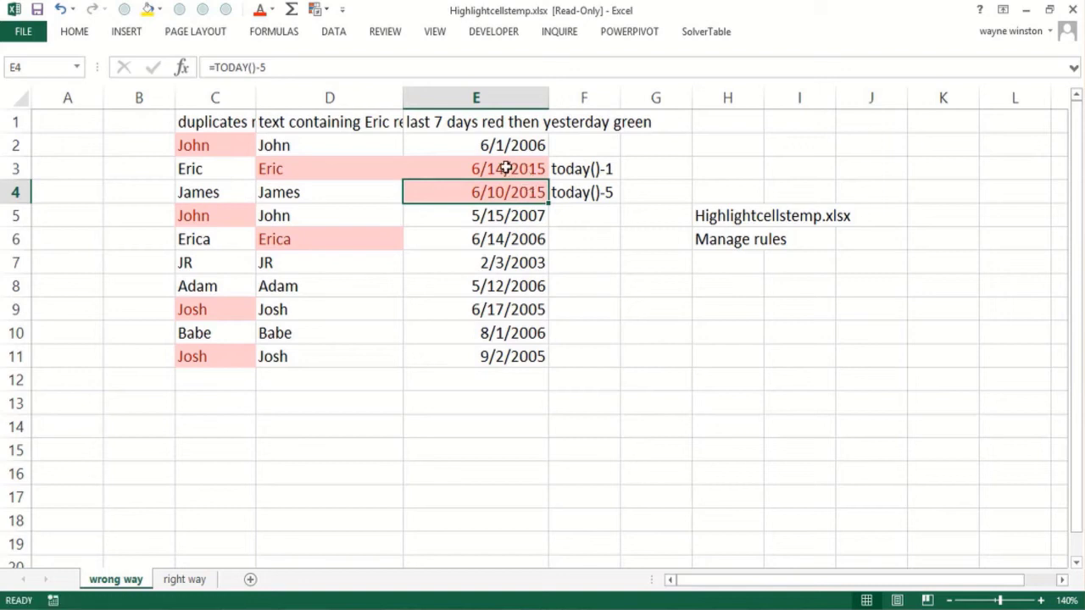
pyautogui.click(500, 169)
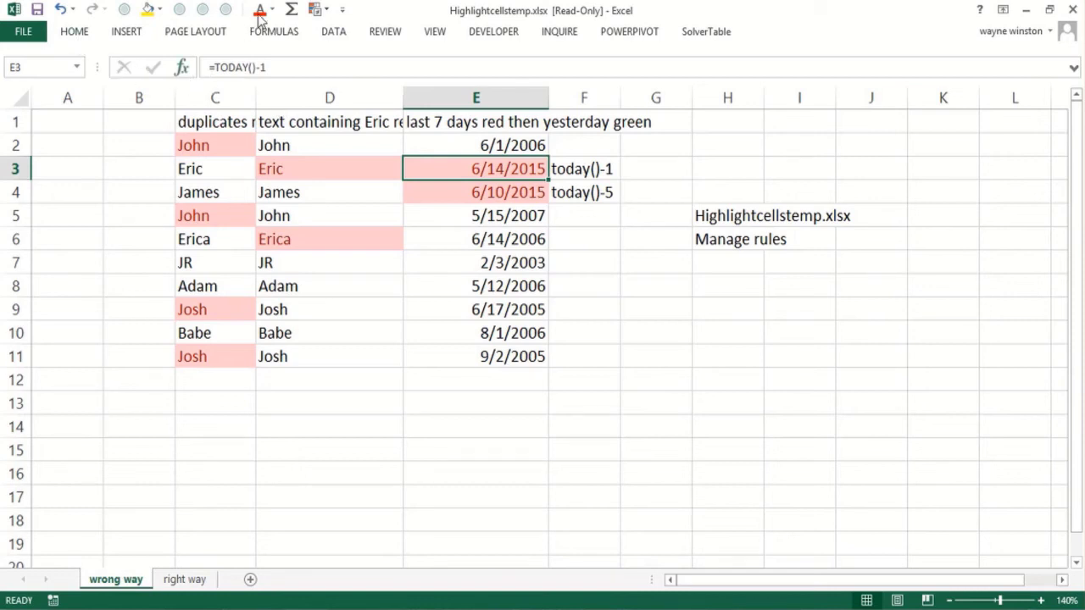
pyautogui.click(317, 9)
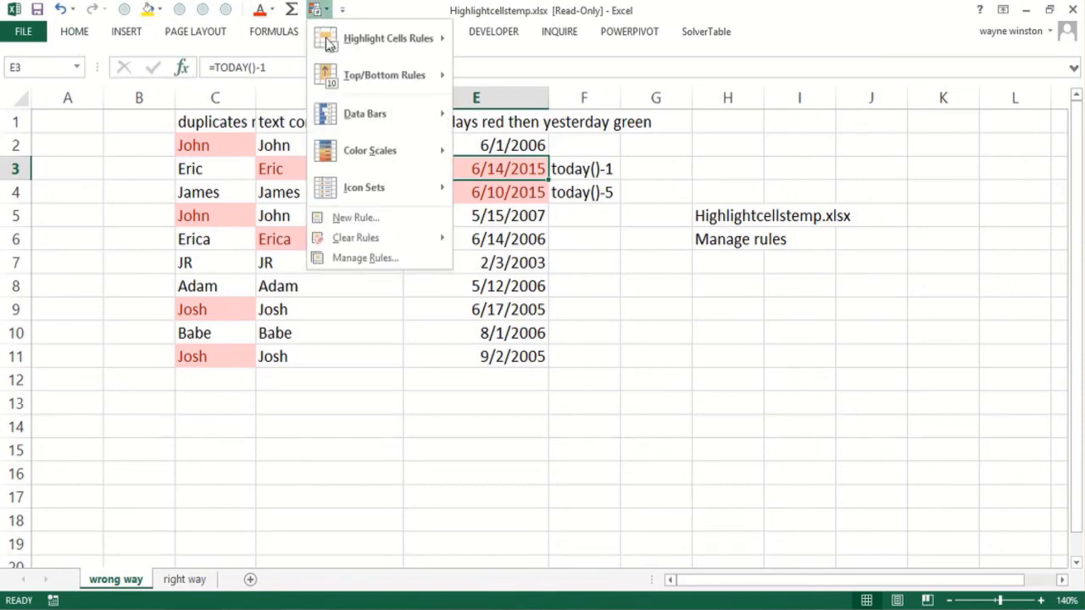
pyautogui.click(347, 258)
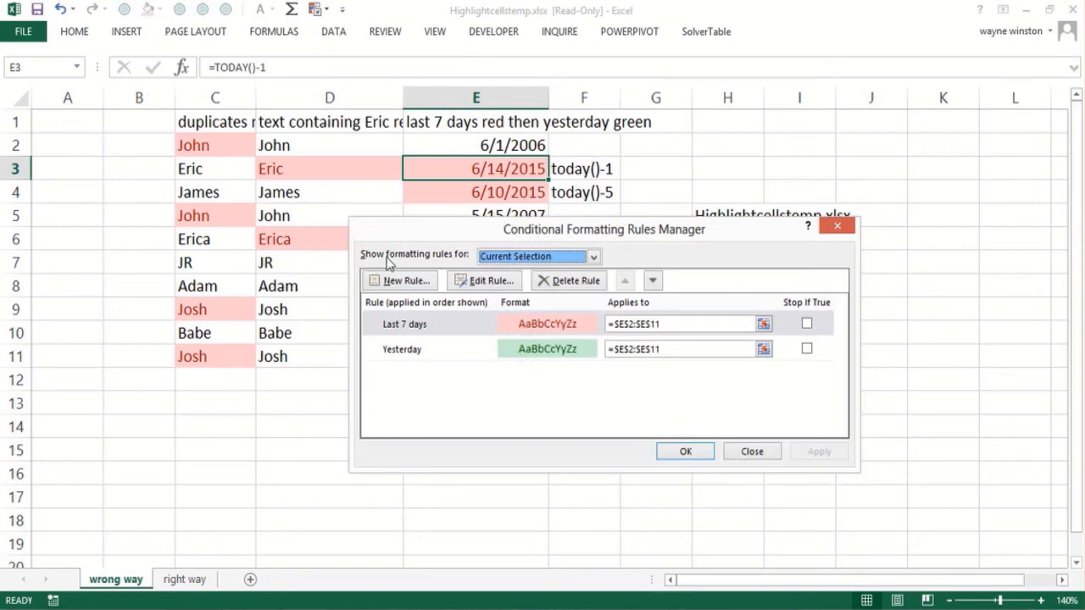
pyautogui.moveTo(394, 244); pyautogui.dragTo(595, 237)
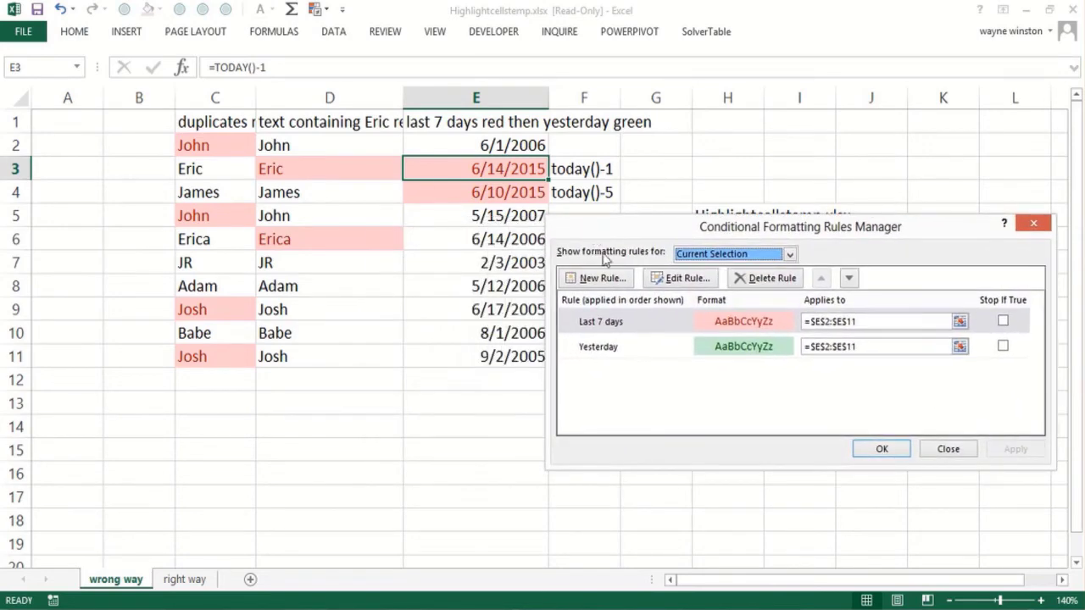
pyautogui.click(725, 323)
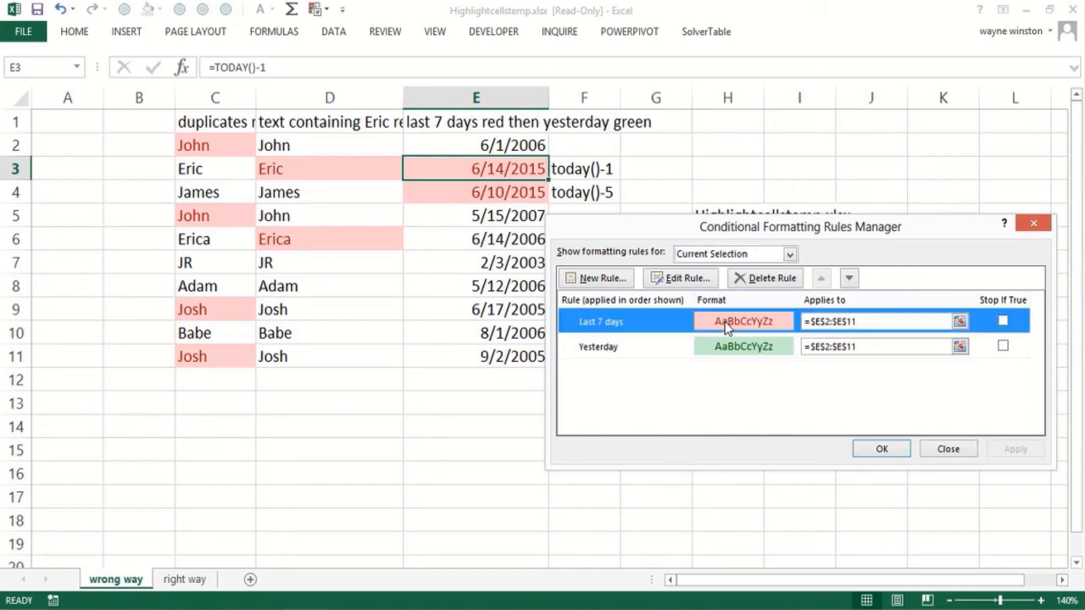
pyautogui.click(849, 279)
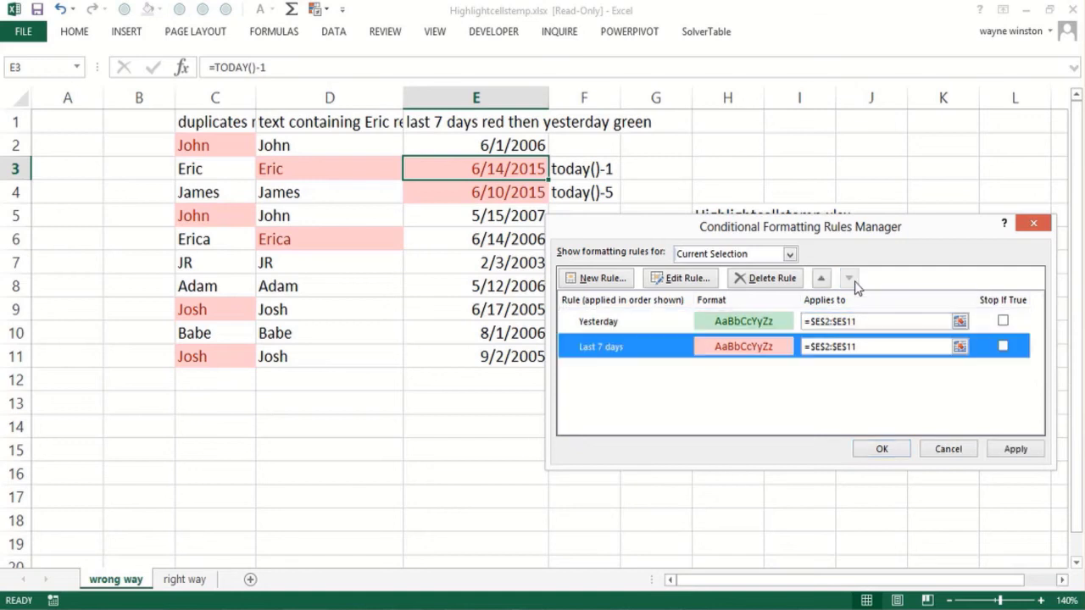
pyautogui.click(882, 449)
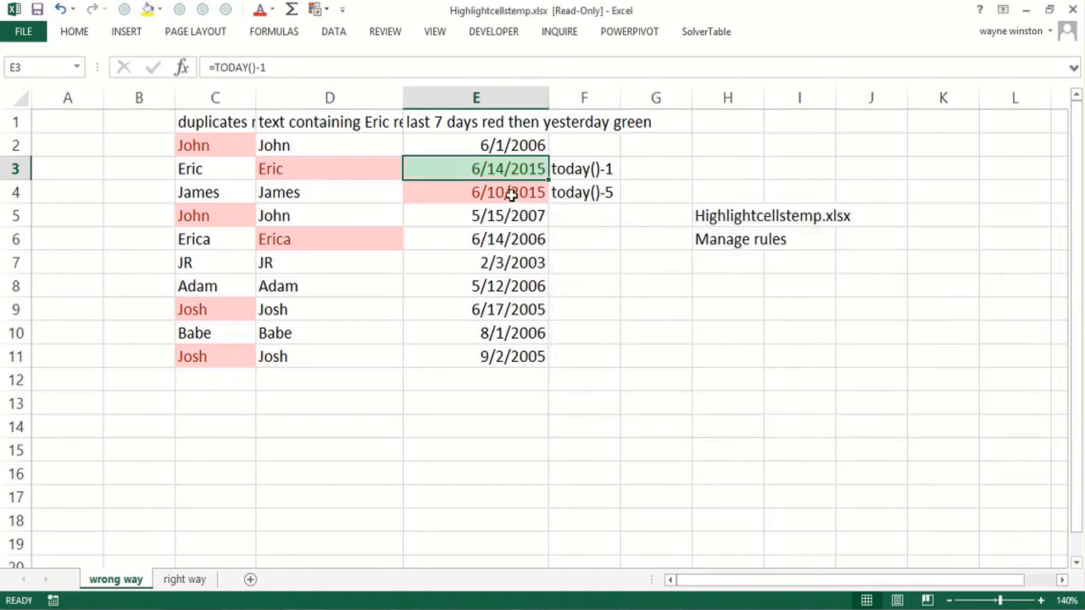
# - Review all conditional formatting rules on the whole worksheet in the Rules Manager, leaving them as they are
pyautogui.click(494, 263)
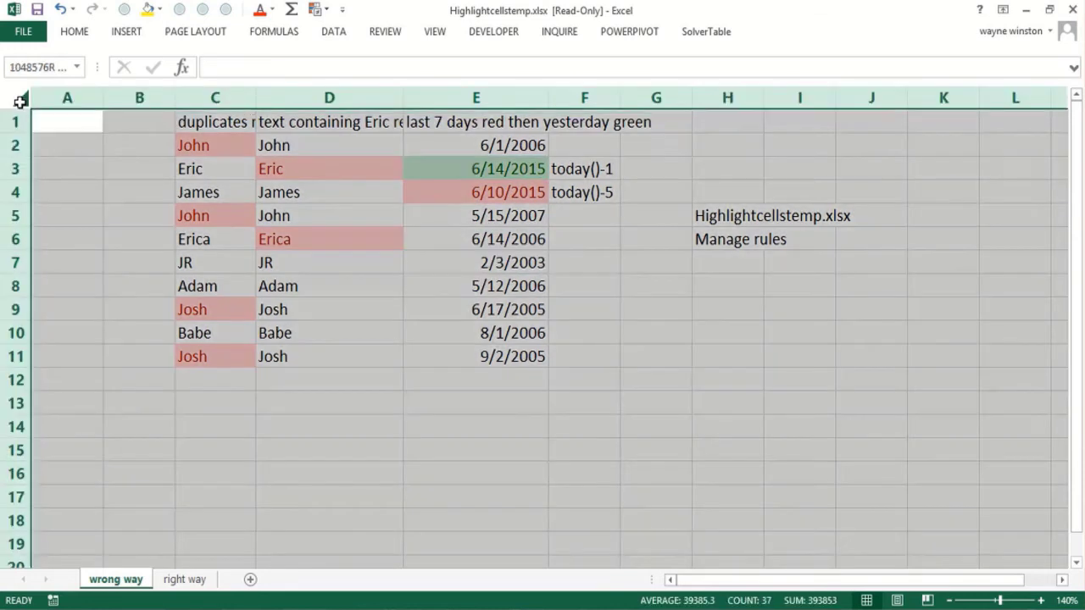
pyautogui.click(21, 103)
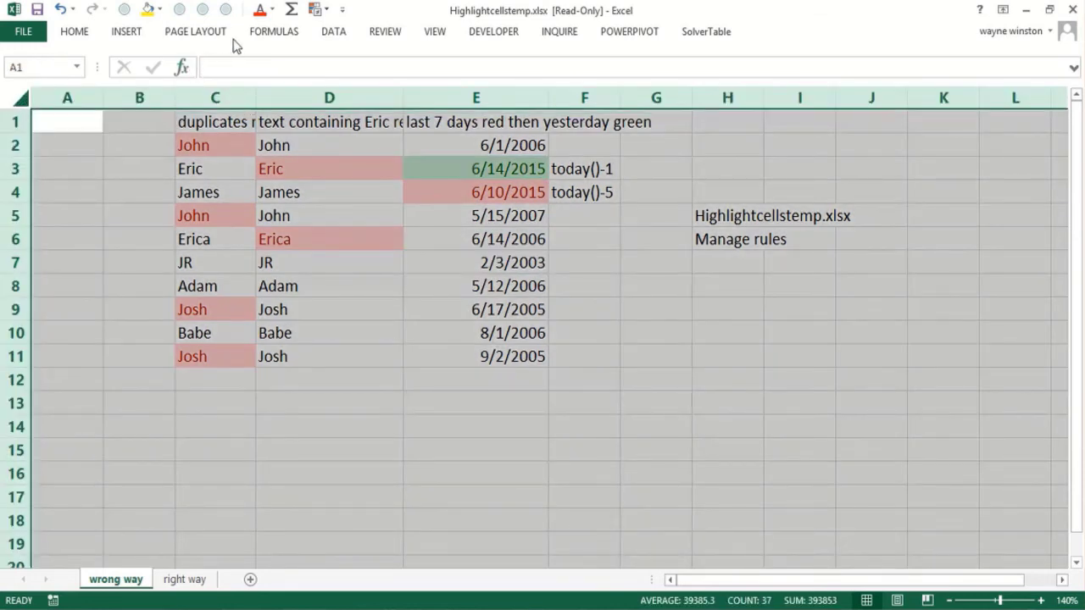
pyautogui.click(71, 32)
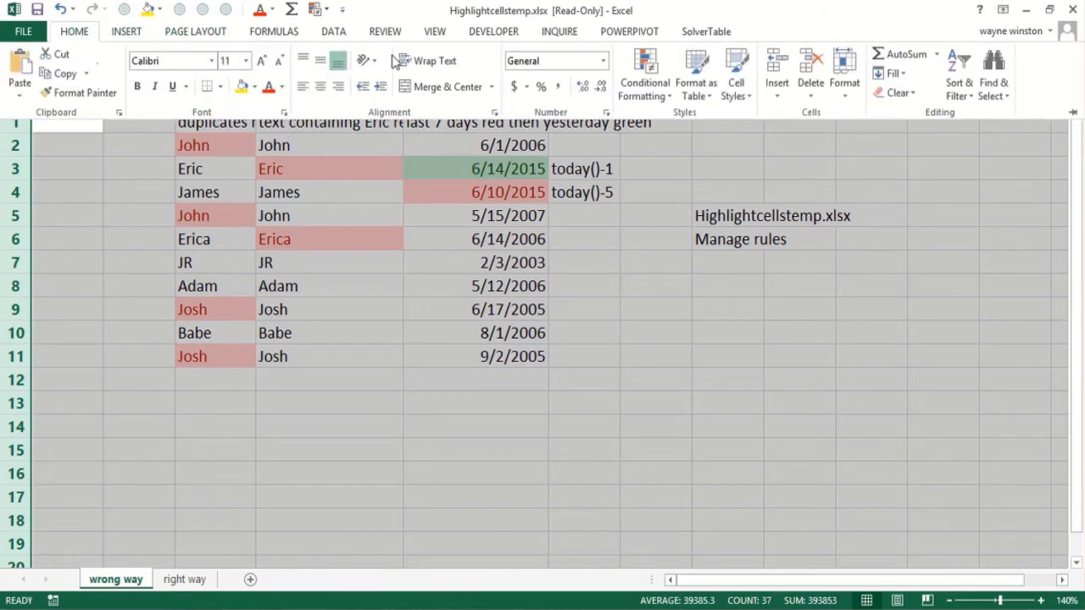
pyautogui.click(644, 85)
pyautogui.click(657, 339)
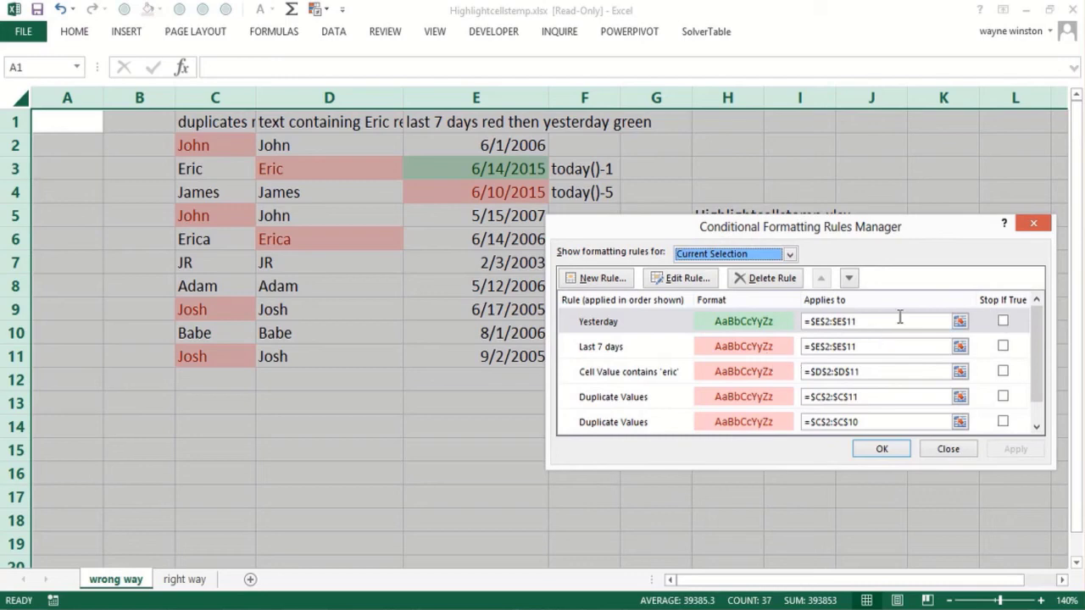
pyautogui.click(1032, 225)
pyautogui.click(613, 354)
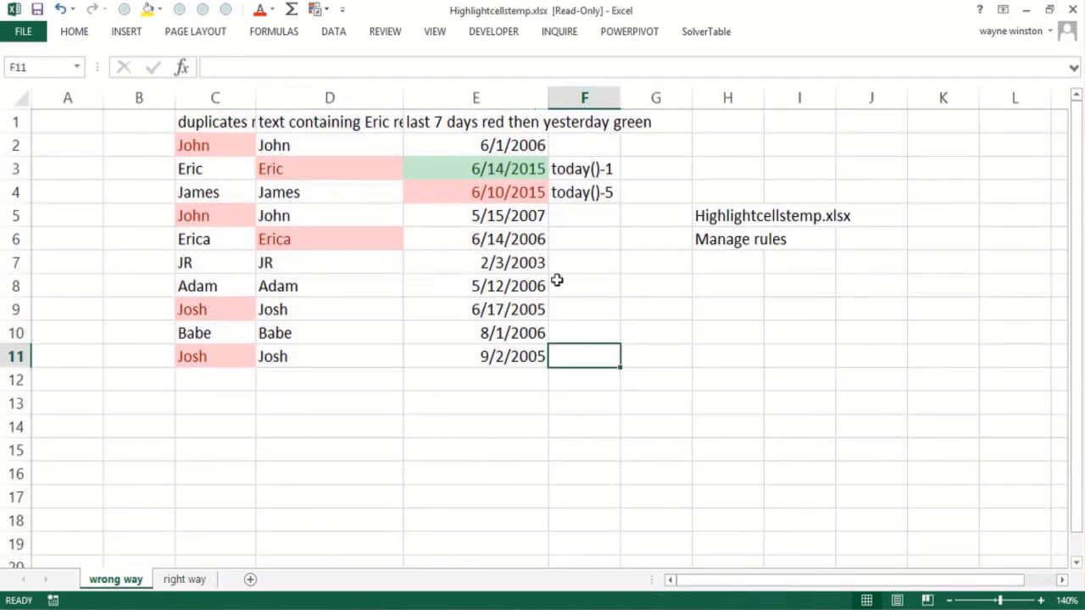
pyautogui.click(513, 214)
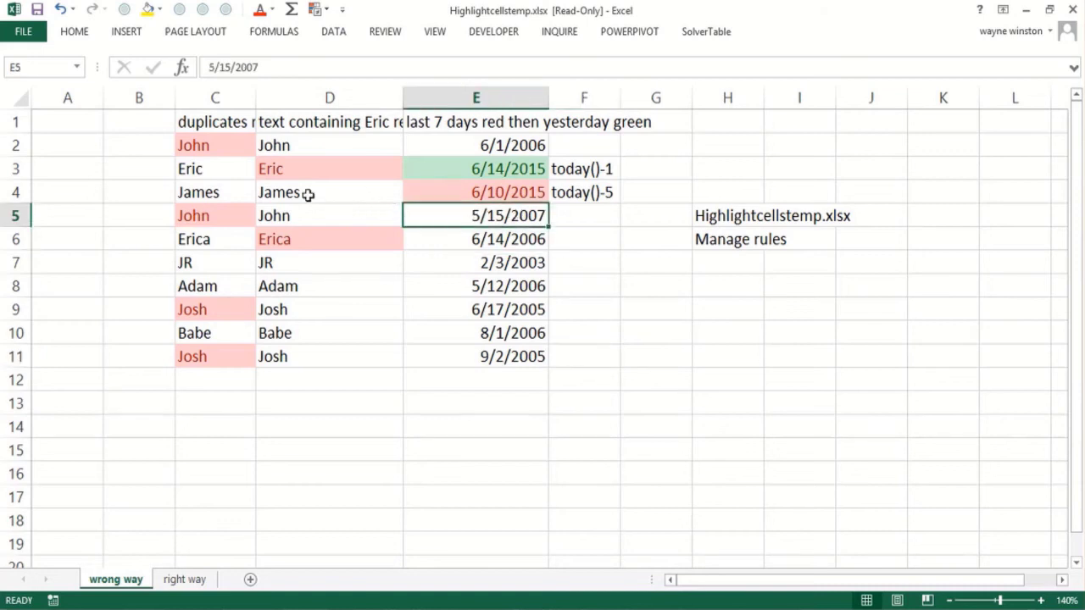
# - Fill cells C3 and C7 with yellow
pyautogui.click(219, 172)
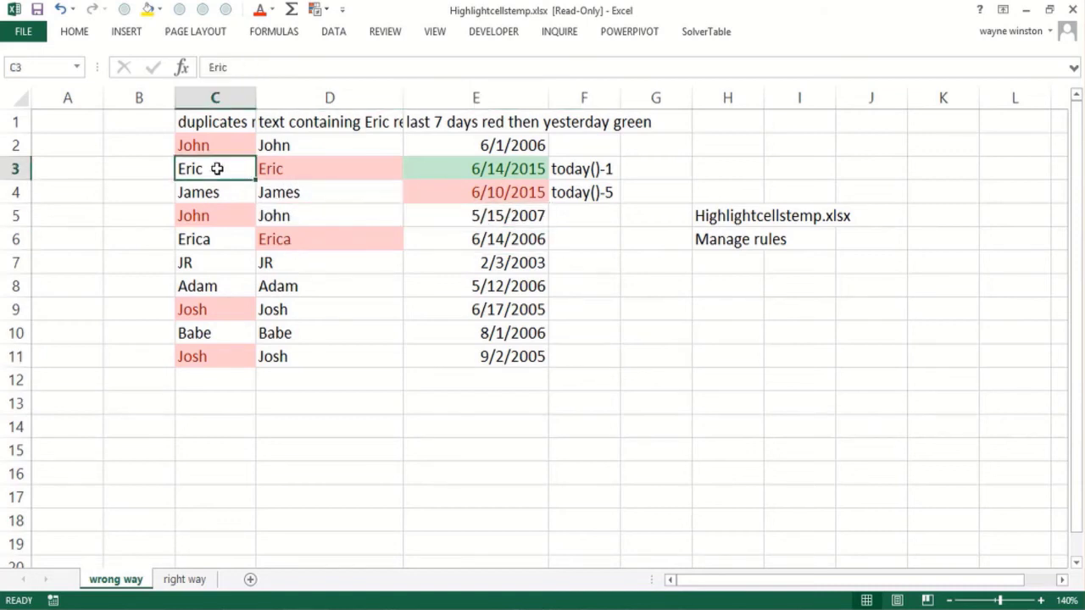
pyautogui.click(149, 13)
pyautogui.click(188, 261)
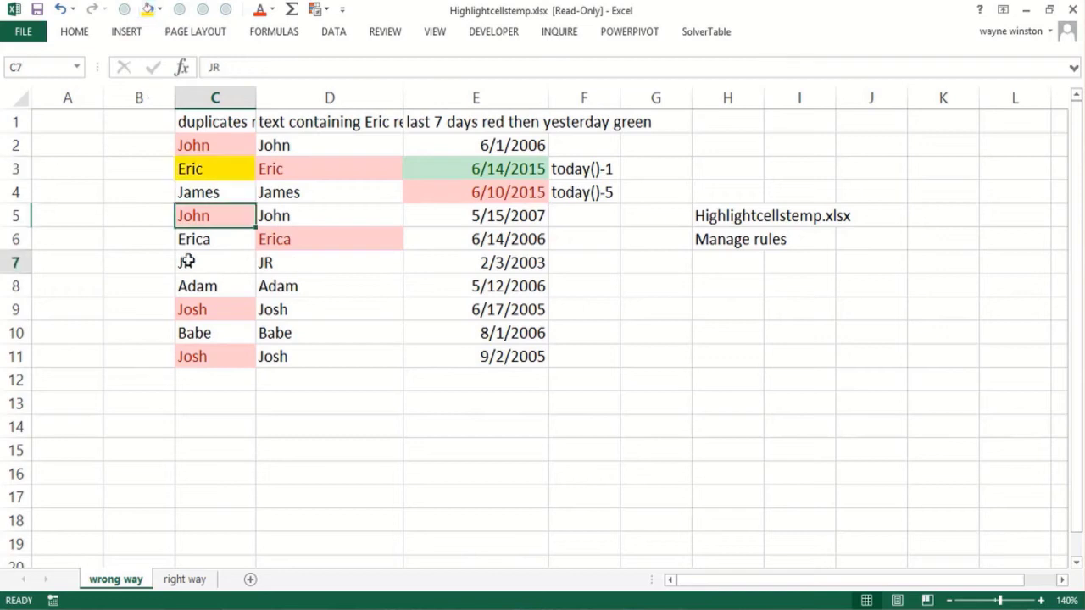
pyautogui.click(148, 12)
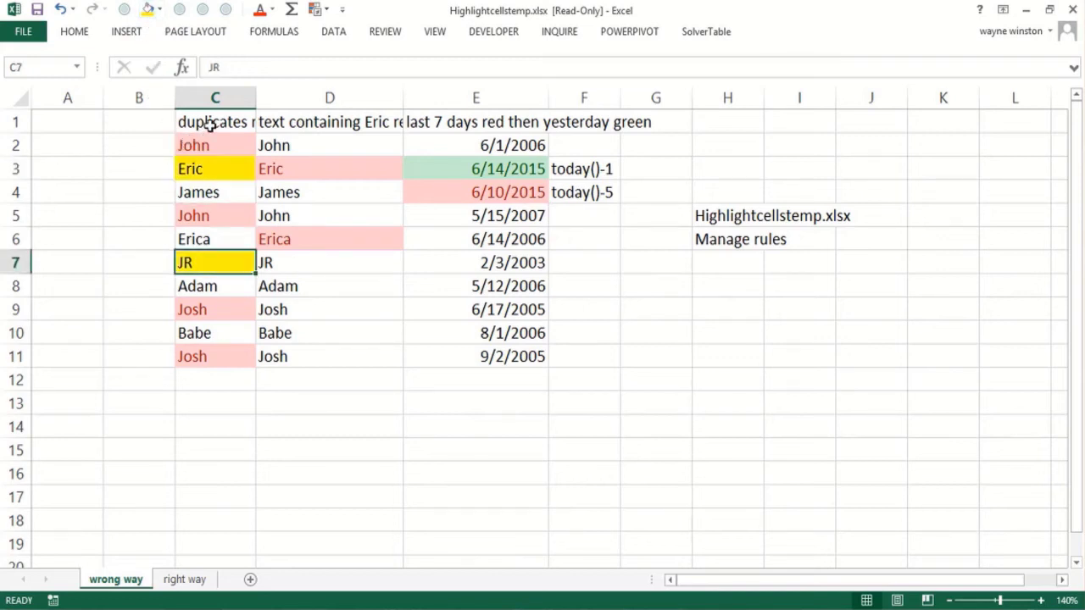
# - Start a custom sort of C1:C11 only, continuing with the current selection and treating the first row as headers
pyautogui.moveTo(209, 124); pyautogui.dragTo(209, 356)
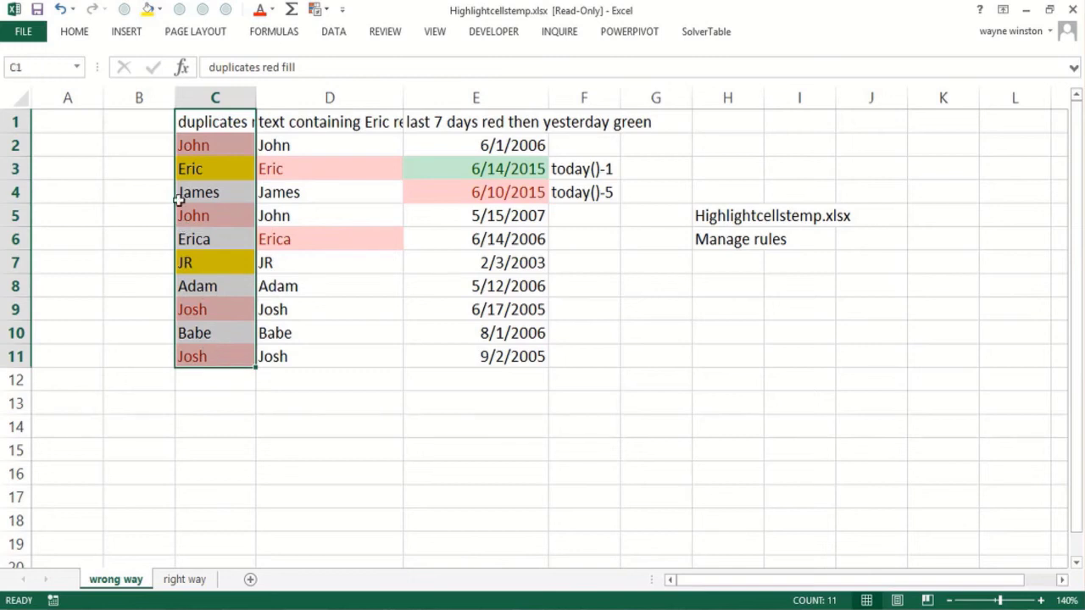
pyautogui.click(333, 31)
pyautogui.click(362, 77)
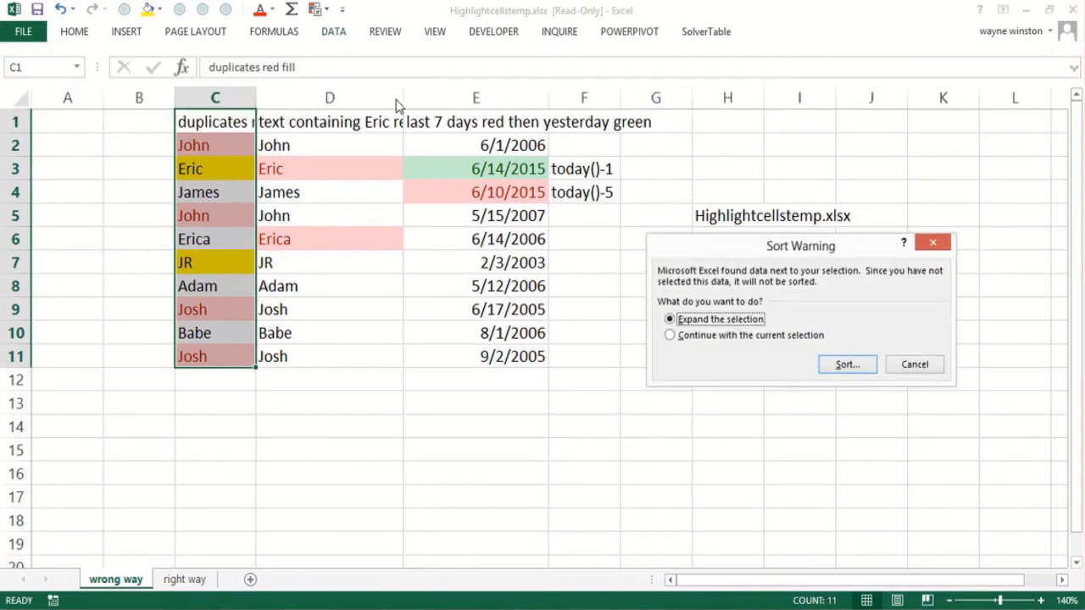
pyautogui.click(670, 335)
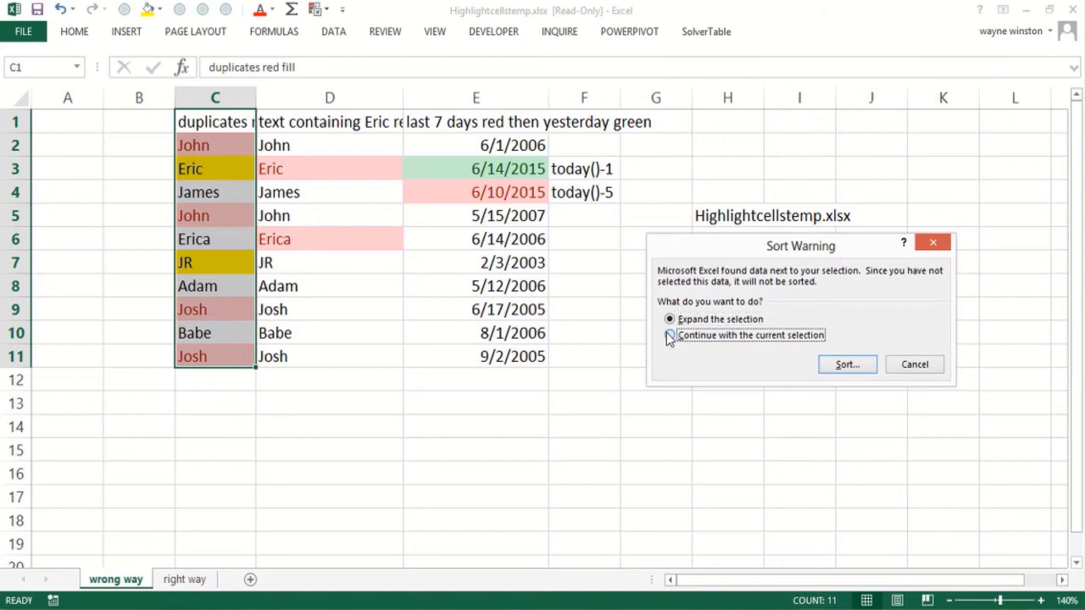
pyautogui.click(833, 367)
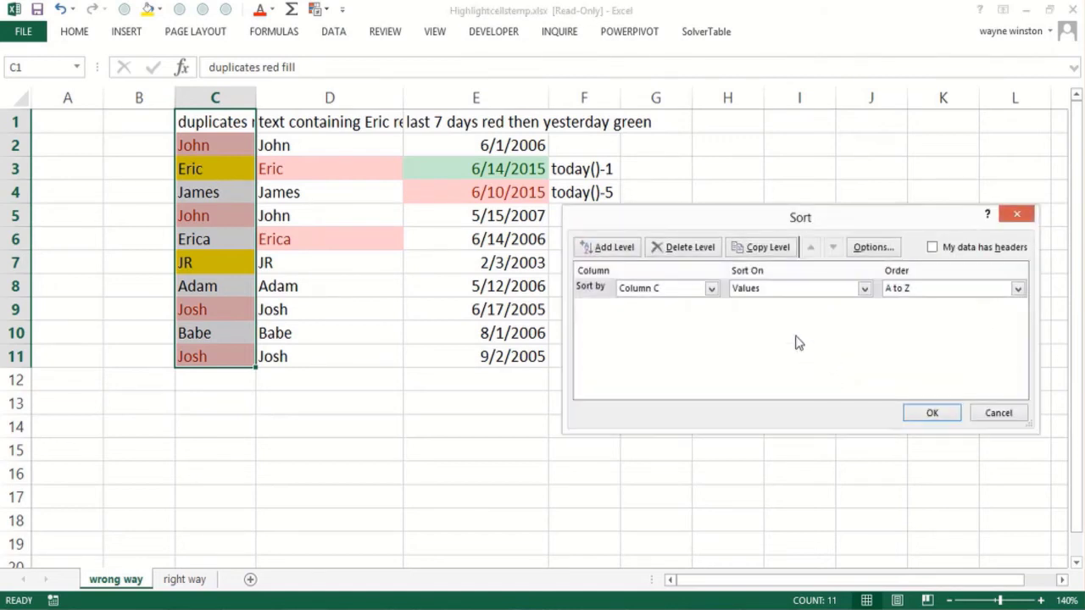
pyautogui.click(931, 247)
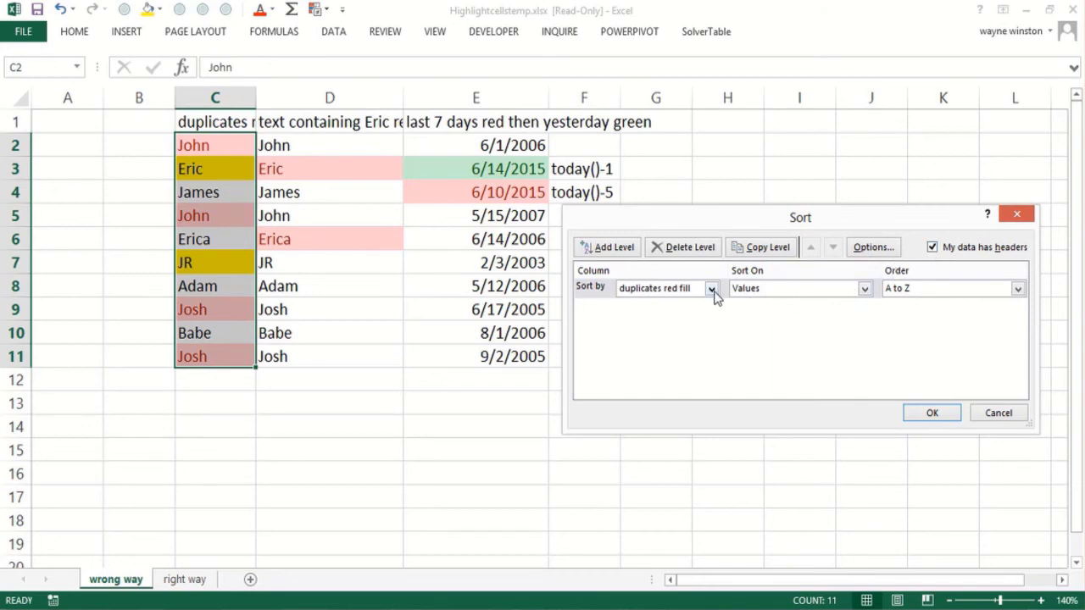
# - Set the first sort level to order the "duplicates red fill" column by Cell Color with yellow On Top
pyautogui.click(865, 290)
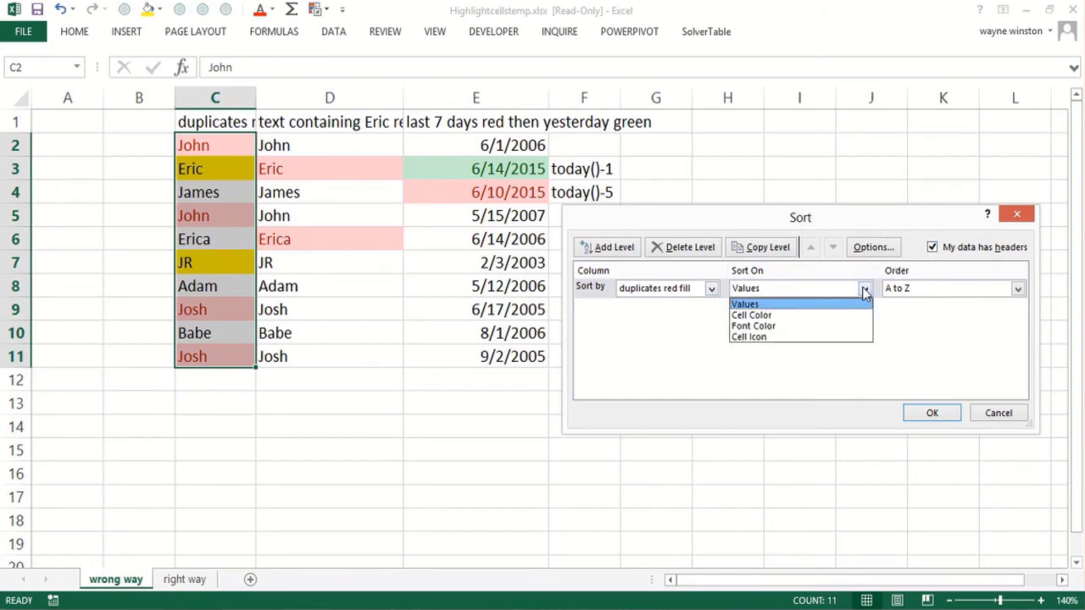
pyautogui.click(788, 316)
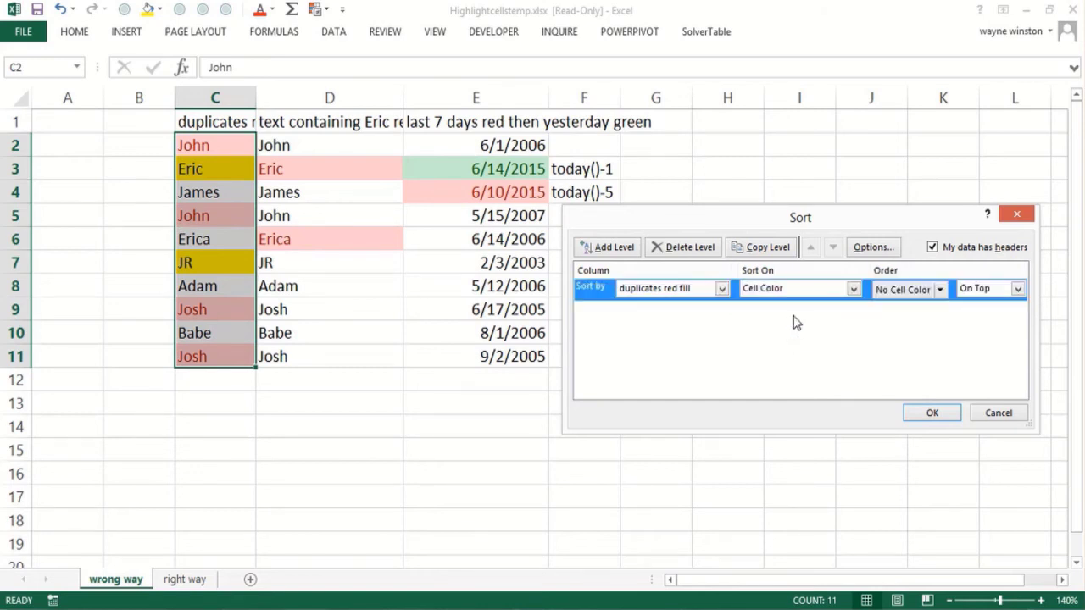
pyautogui.click(938, 293)
pyautogui.click(904, 333)
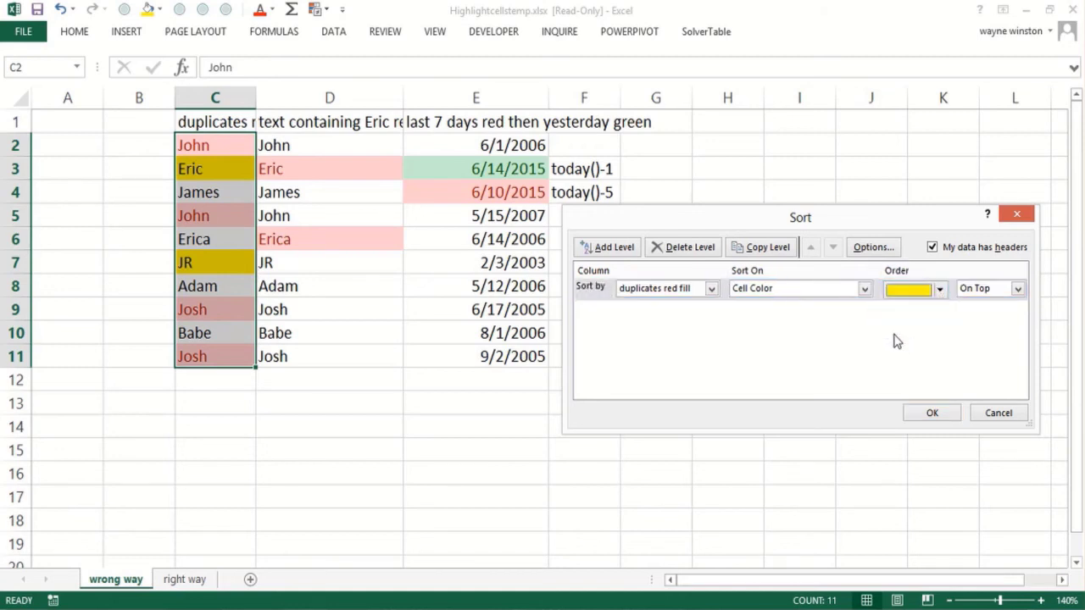
# - Copy the sort level, set the copy's cell color to light red On Top, and apply the sort to column C
pyautogui.click(776, 253)
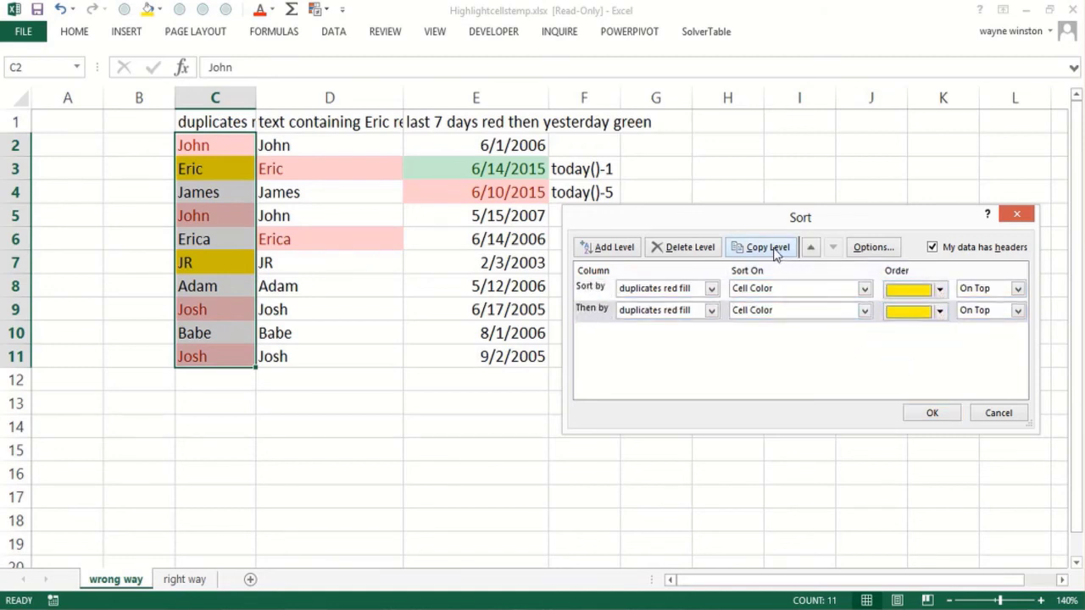
pyautogui.click(939, 311)
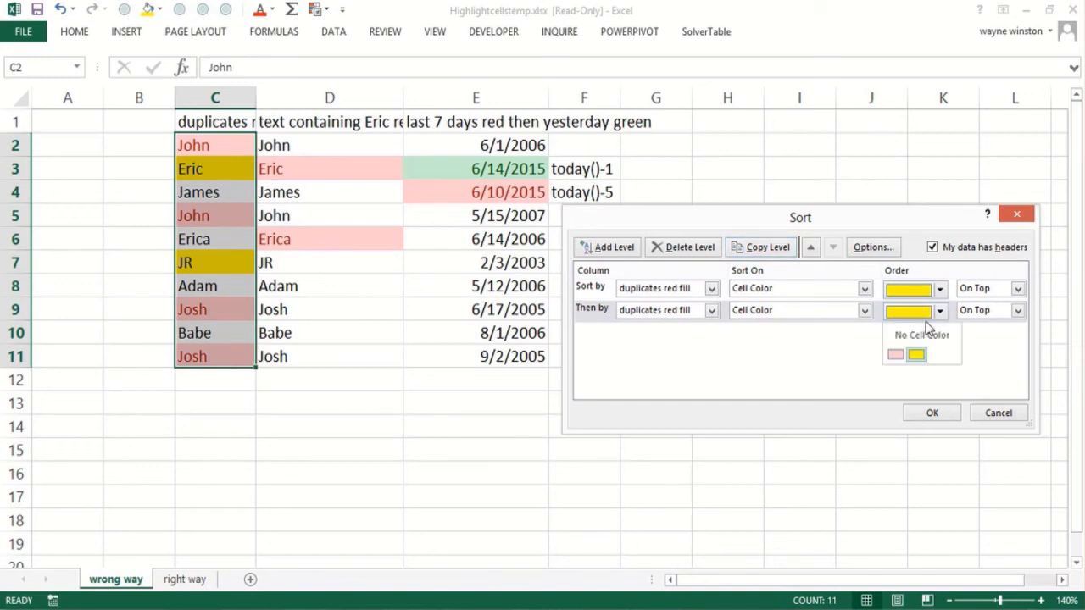
pyautogui.click(894, 355)
pyautogui.click(919, 423)
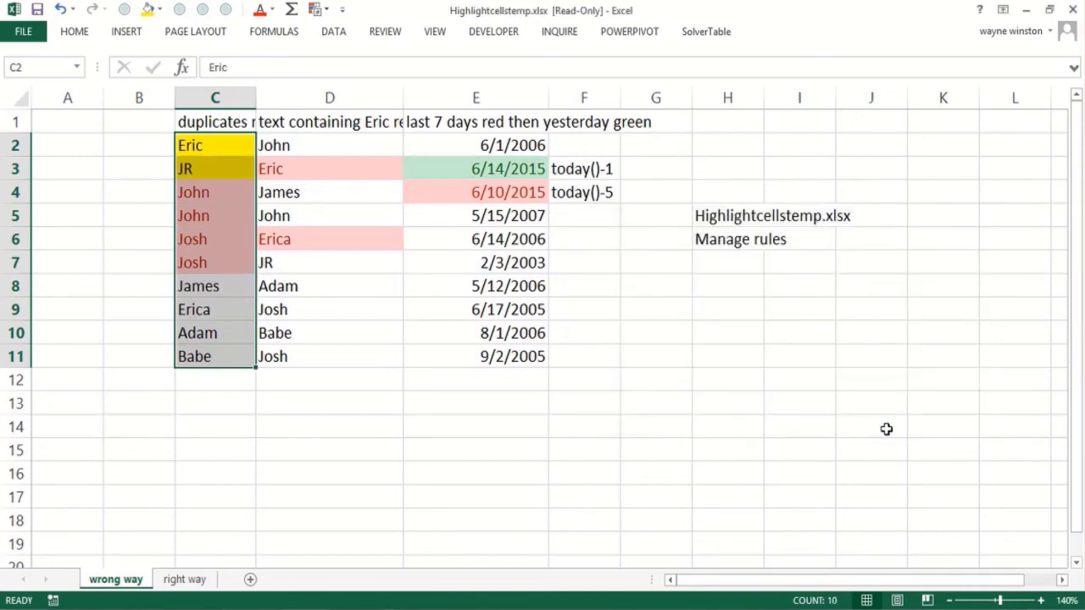
pyautogui.click(726, 474)
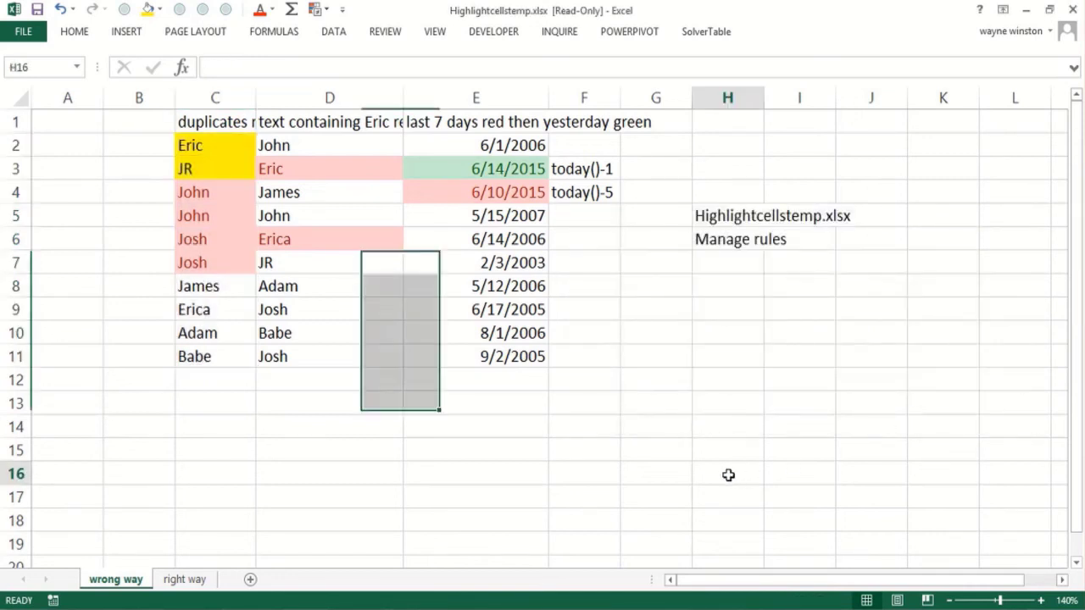
pyautogui.click(230, 268)
pyautogui.click(235, 400)
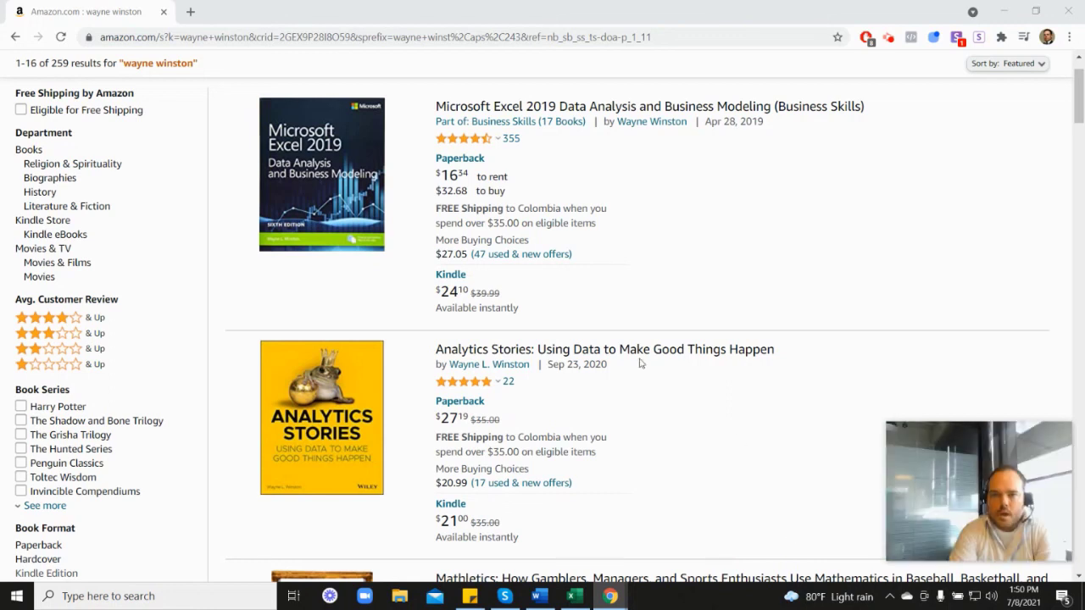
# - Browse the author's Excel and analytics books in the Amazon search results in the browser
pyautogui.moveTo(465, 146)
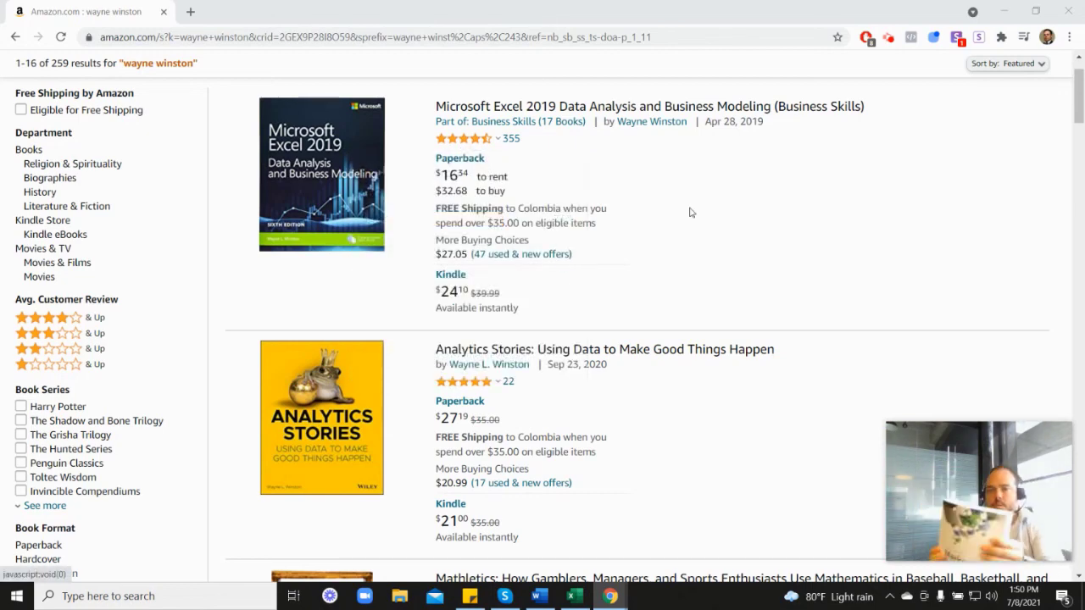
pyautogui.scroll(-1, 967, 350)
pyautogui.scroll(-7, 967, 350)
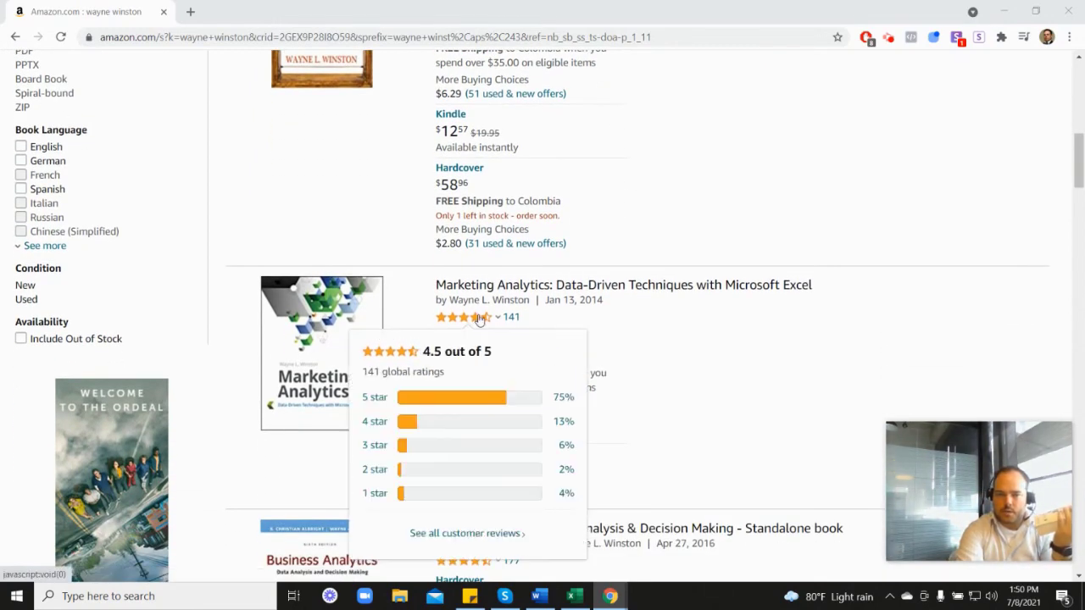
pyautogui.scroll(7, 631, 318)
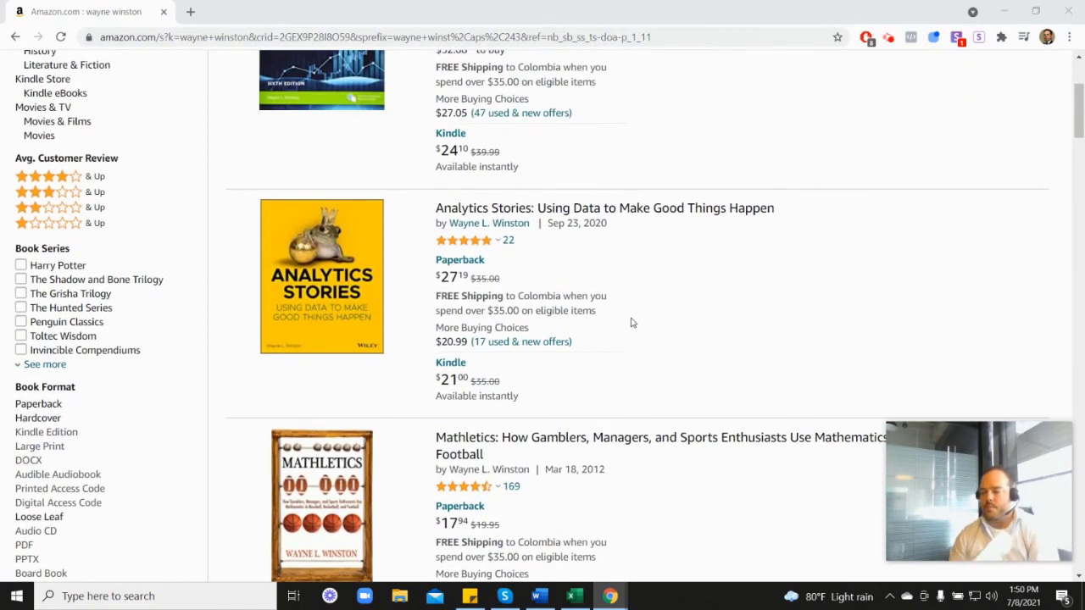